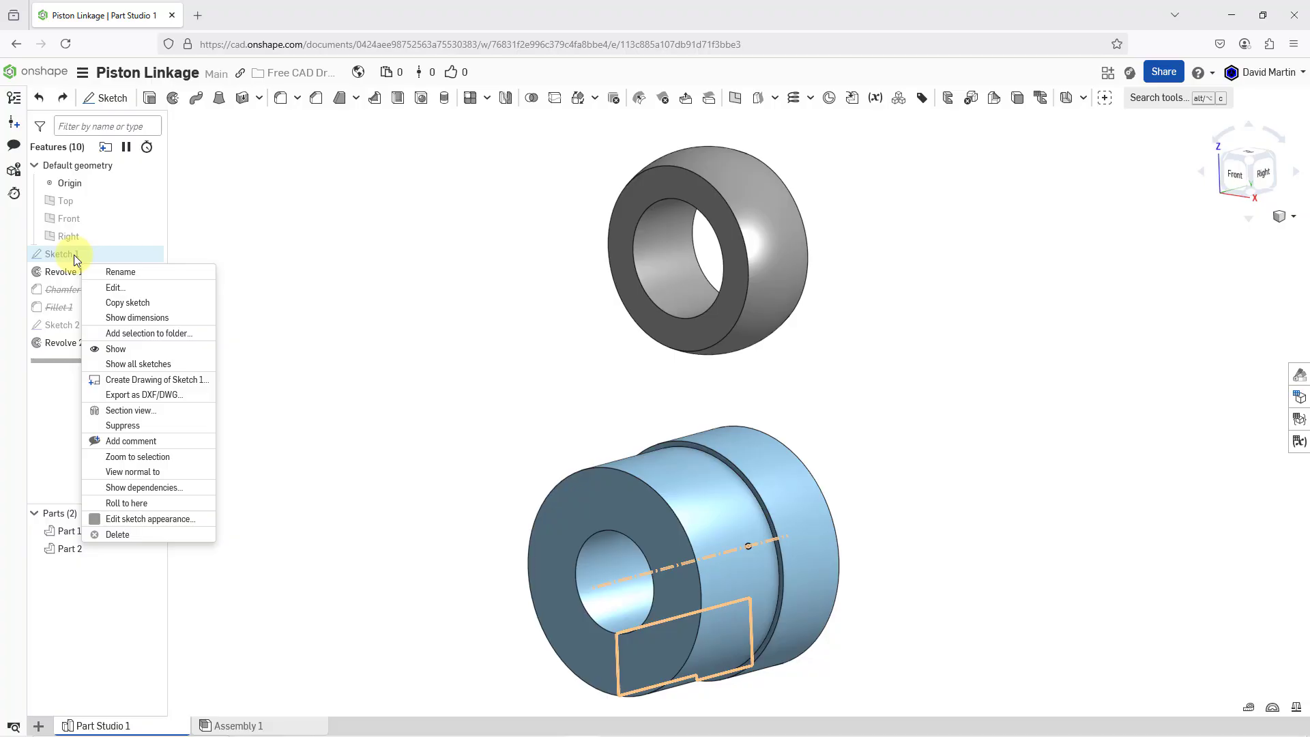
Edit Sketch 1 and set the larger section's outer diameter to 3 in
left_click(121, 289)
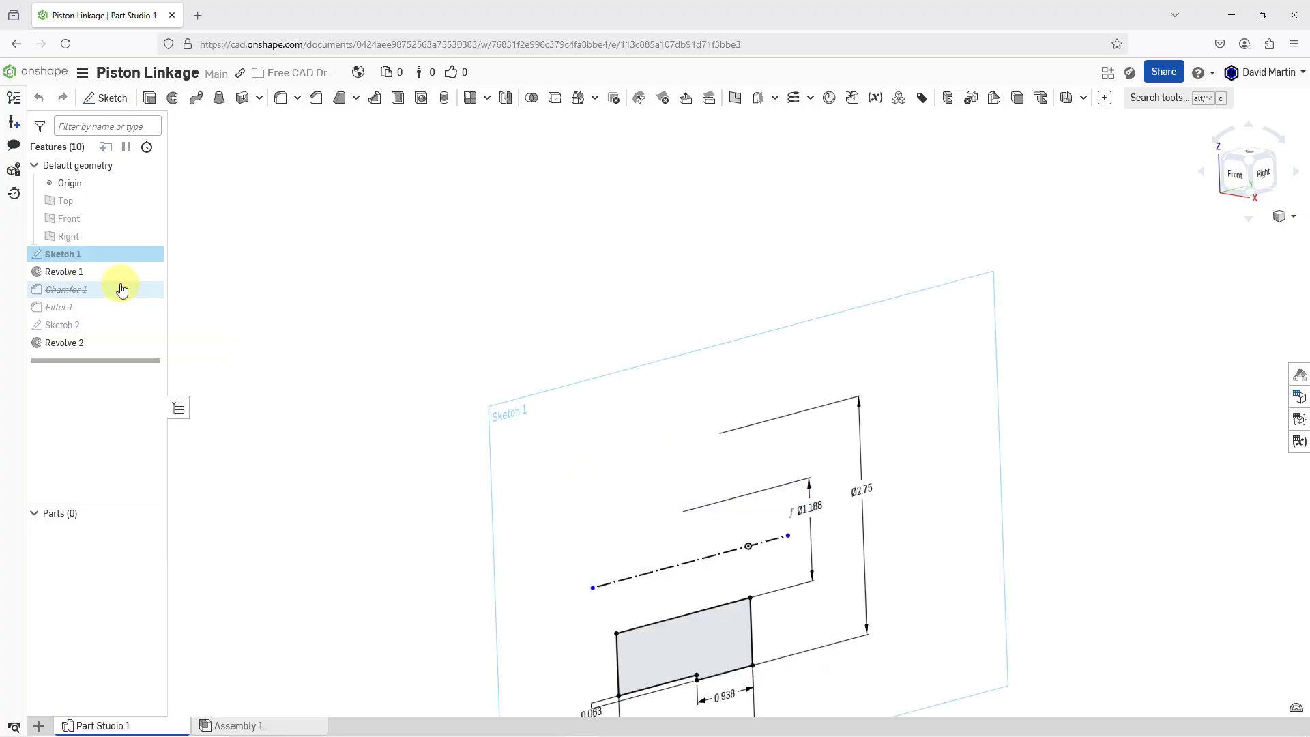
right_click(524, 254)
left_click(610, 365)
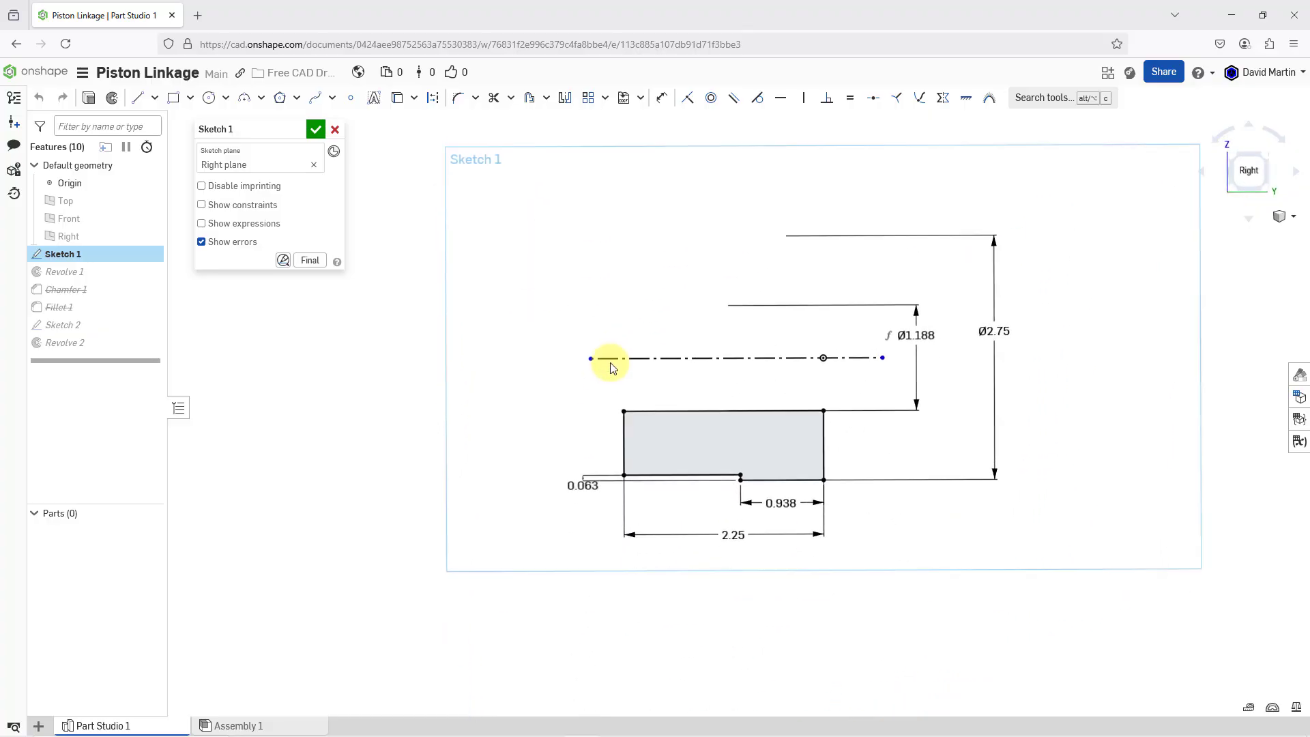
double_click(1000, 324)
type("3")
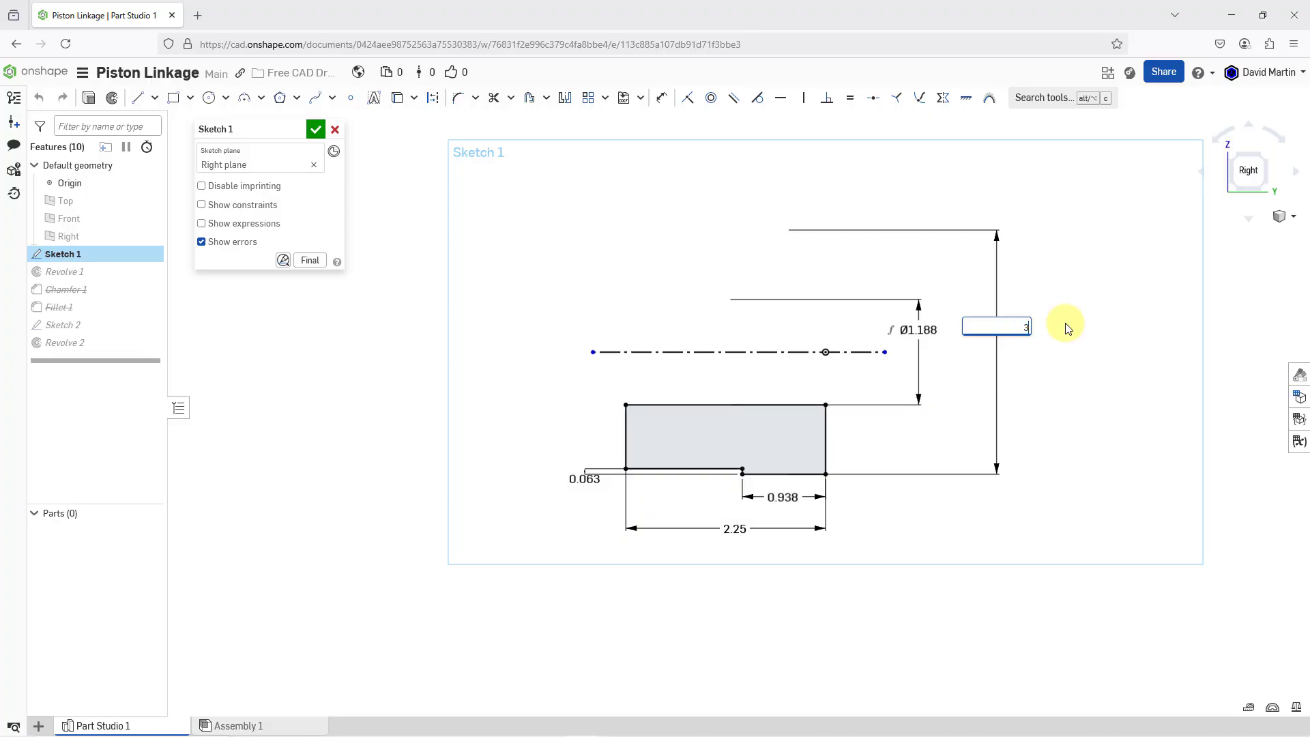
key("Return")
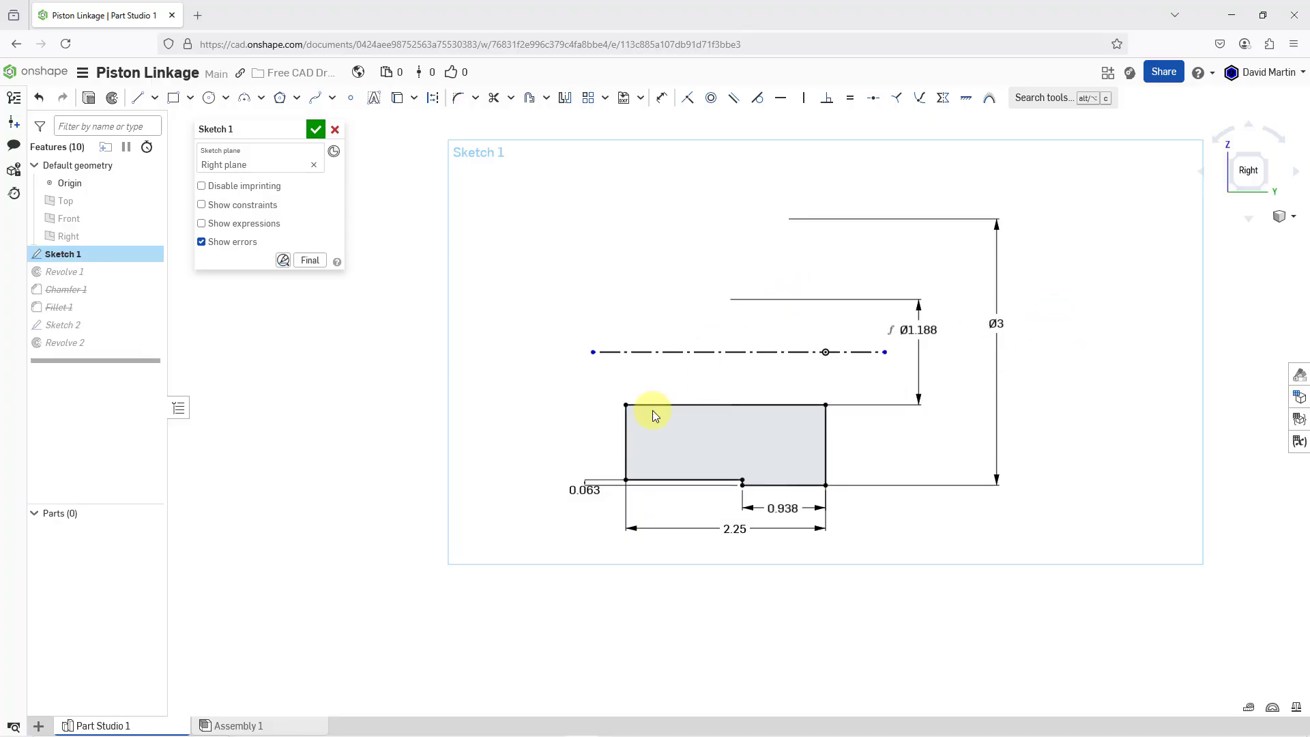
Replace the 0.063 in step dimension with a 2.75 in diameter from the shorter outer edge to the centerline, and finish Sketch 1
left_click(585, 487)
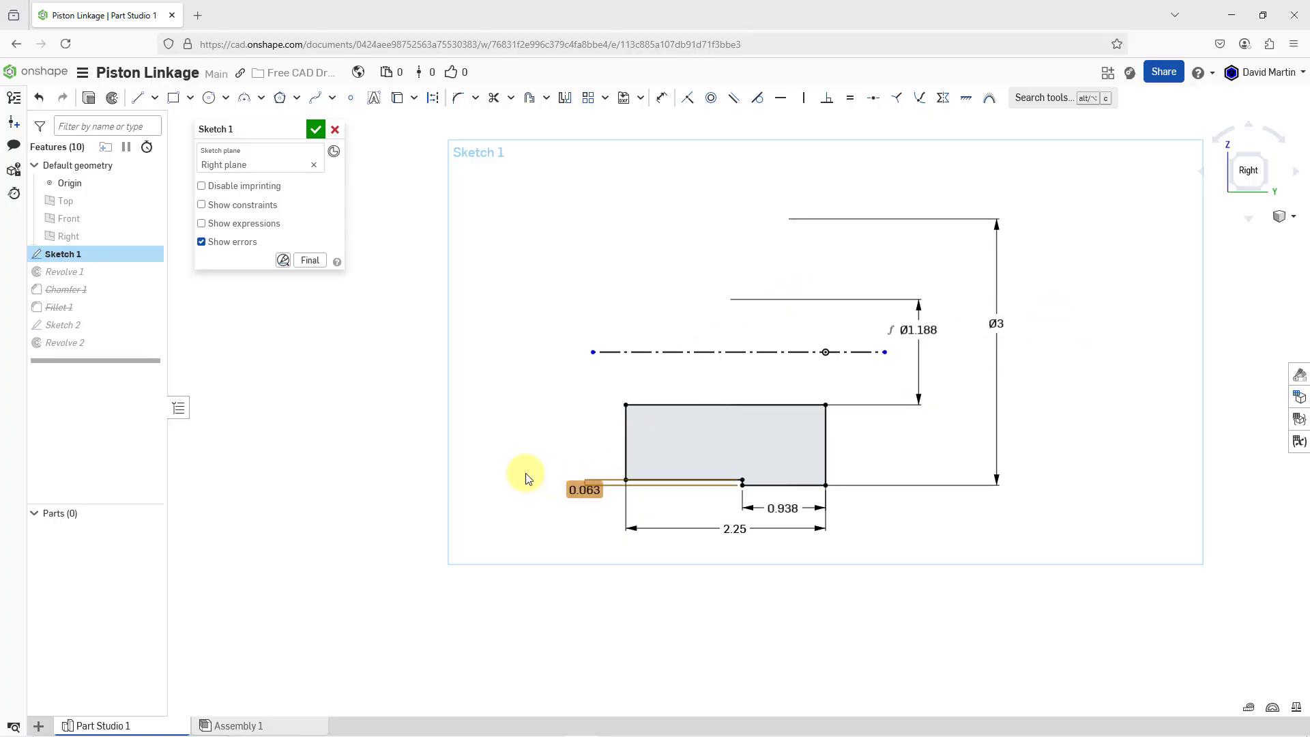
key("Delete")
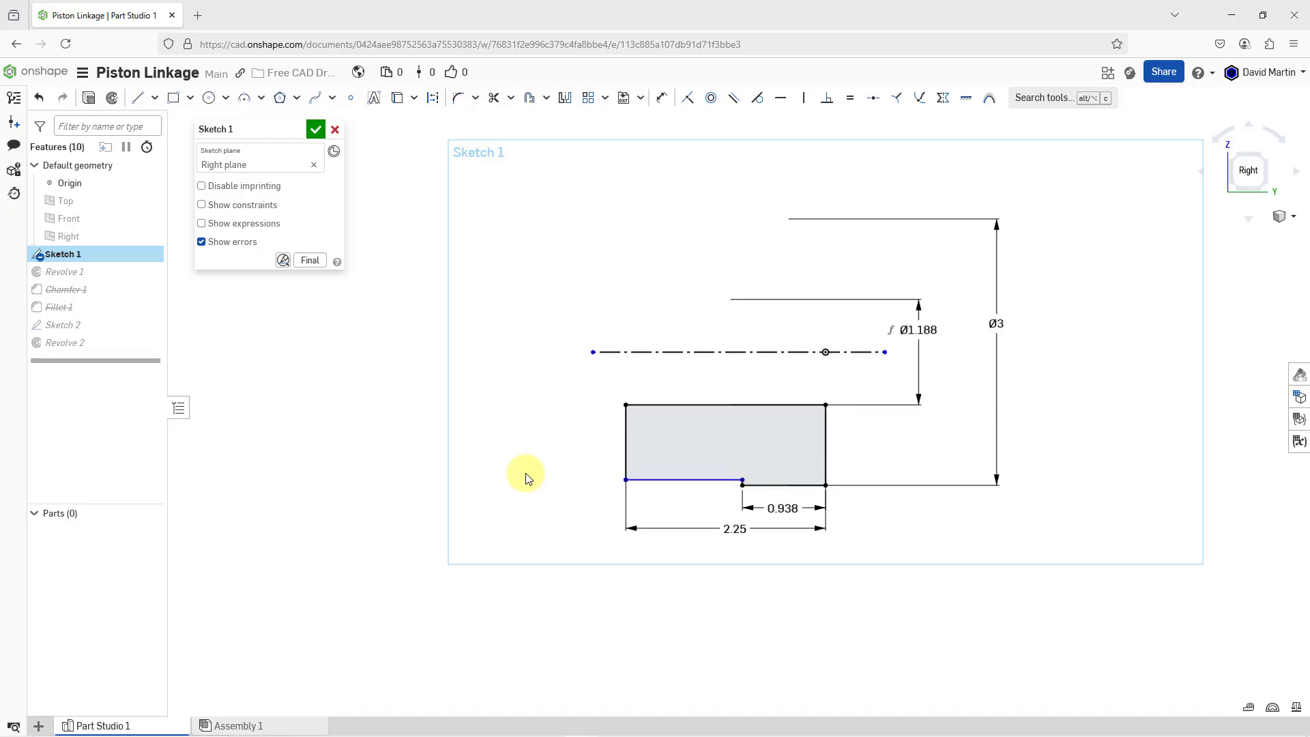
left_click(662, 98)
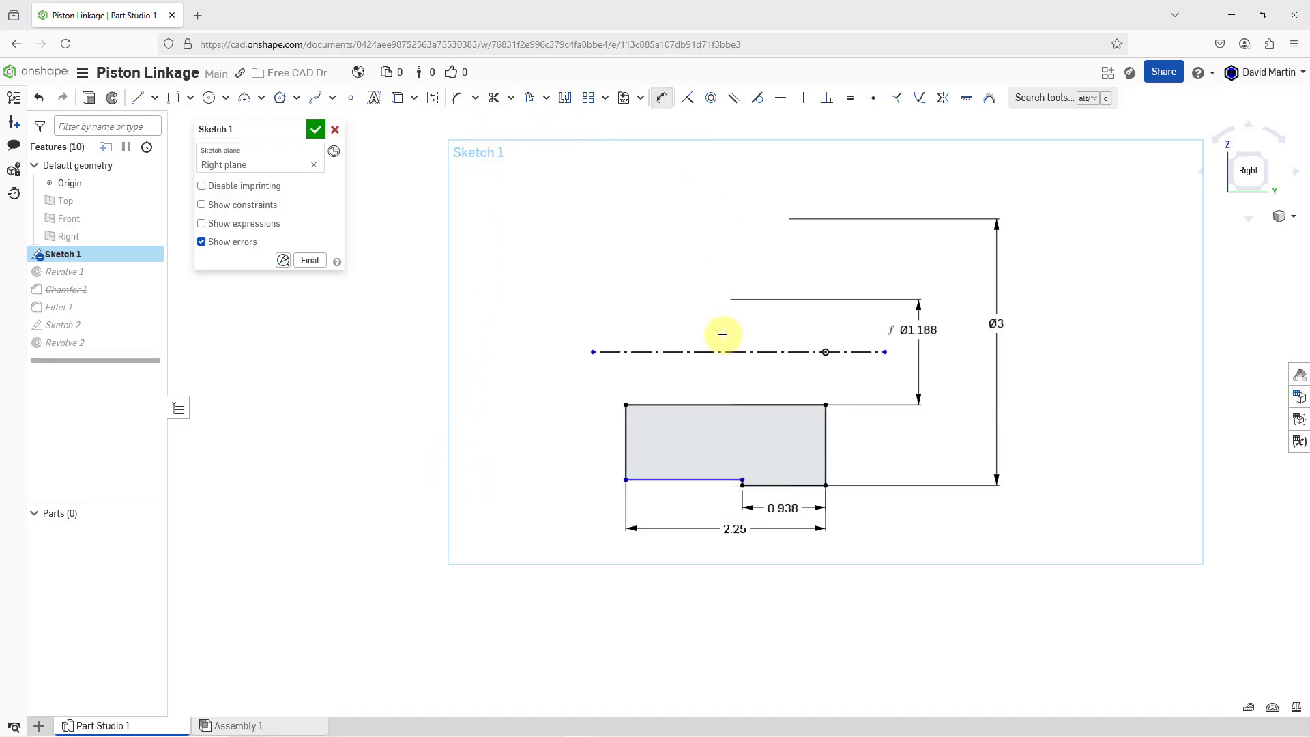
left_click(683, 479)
left_click(637, 351)
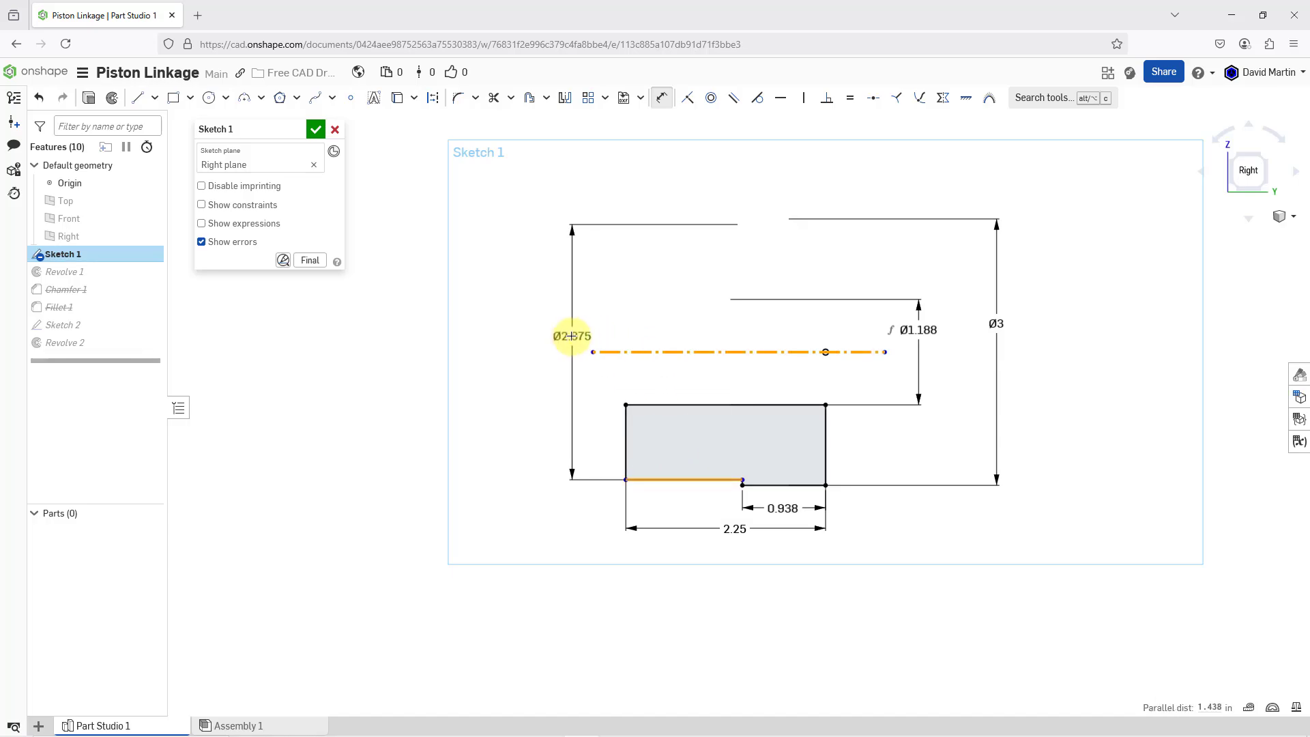
left_click(572, 336)
type("2.75")
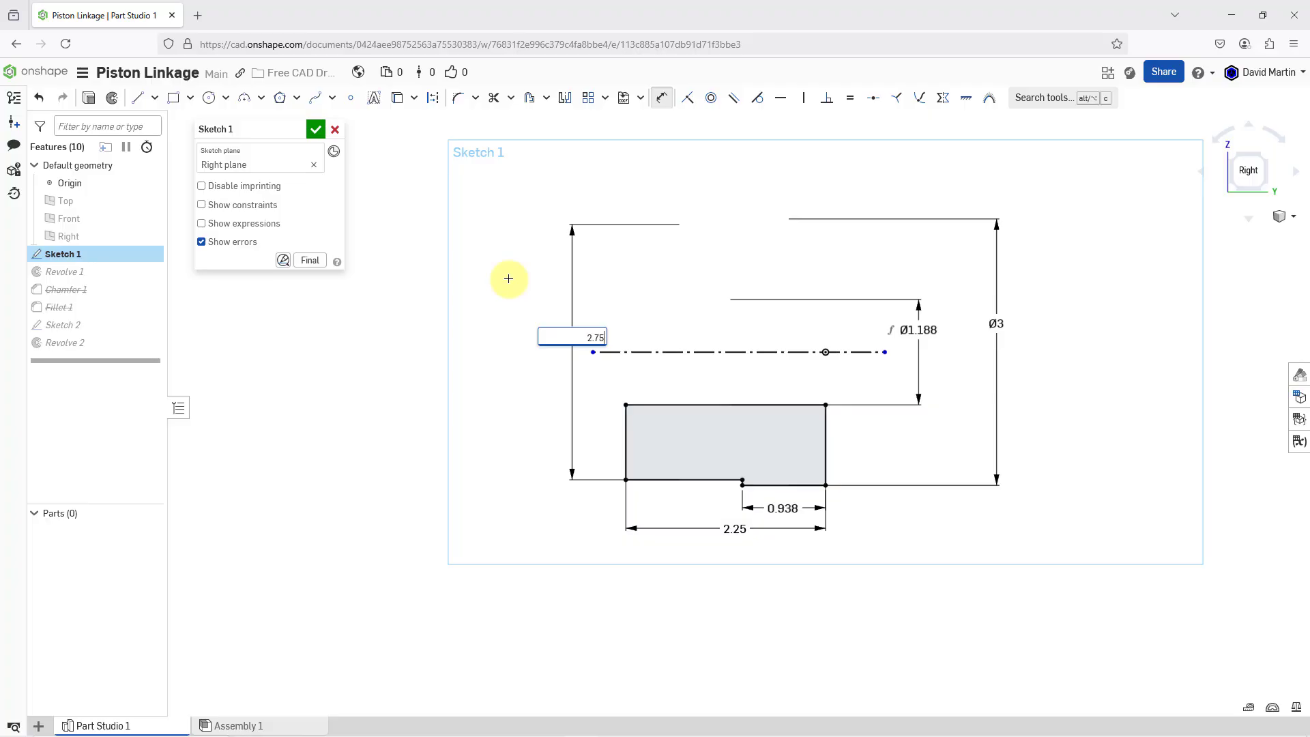
key("Return")
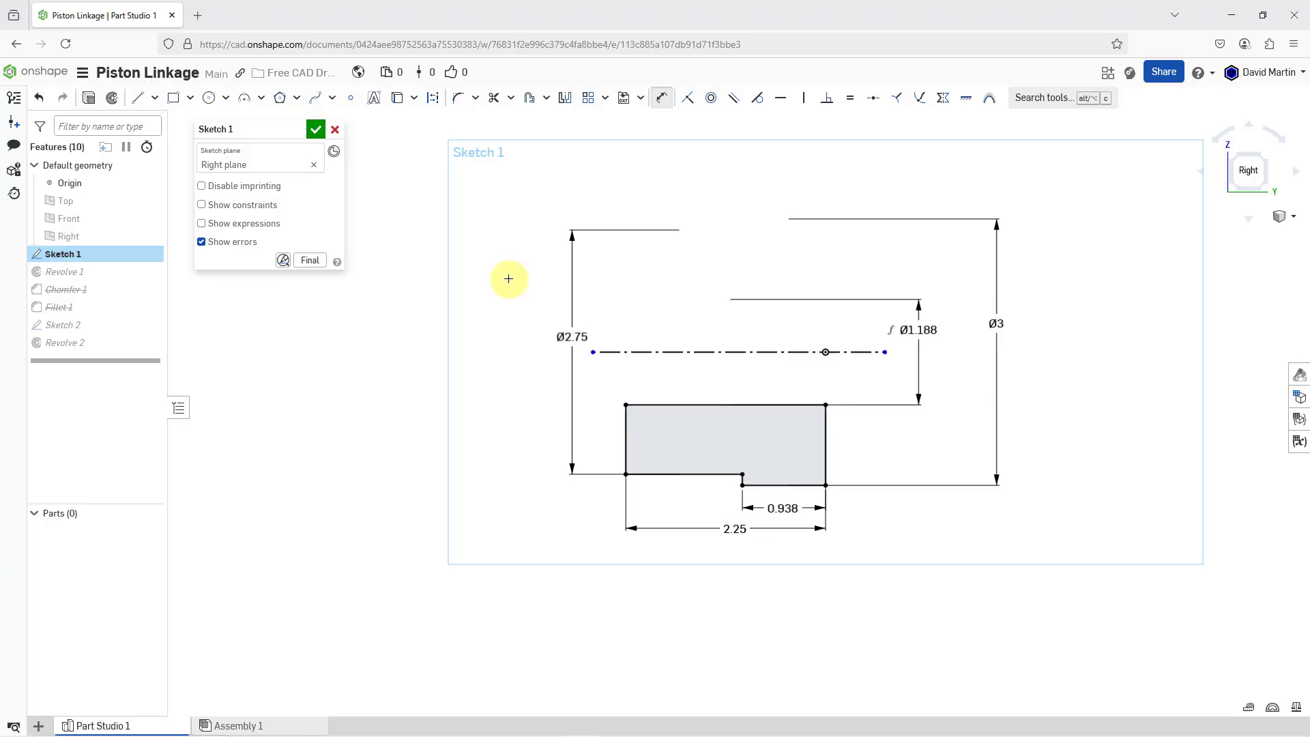
left_click(314, 129)
Define a Mid plane between the two flat end faces of the gray ring
scroll(676, 517, "down", 3)
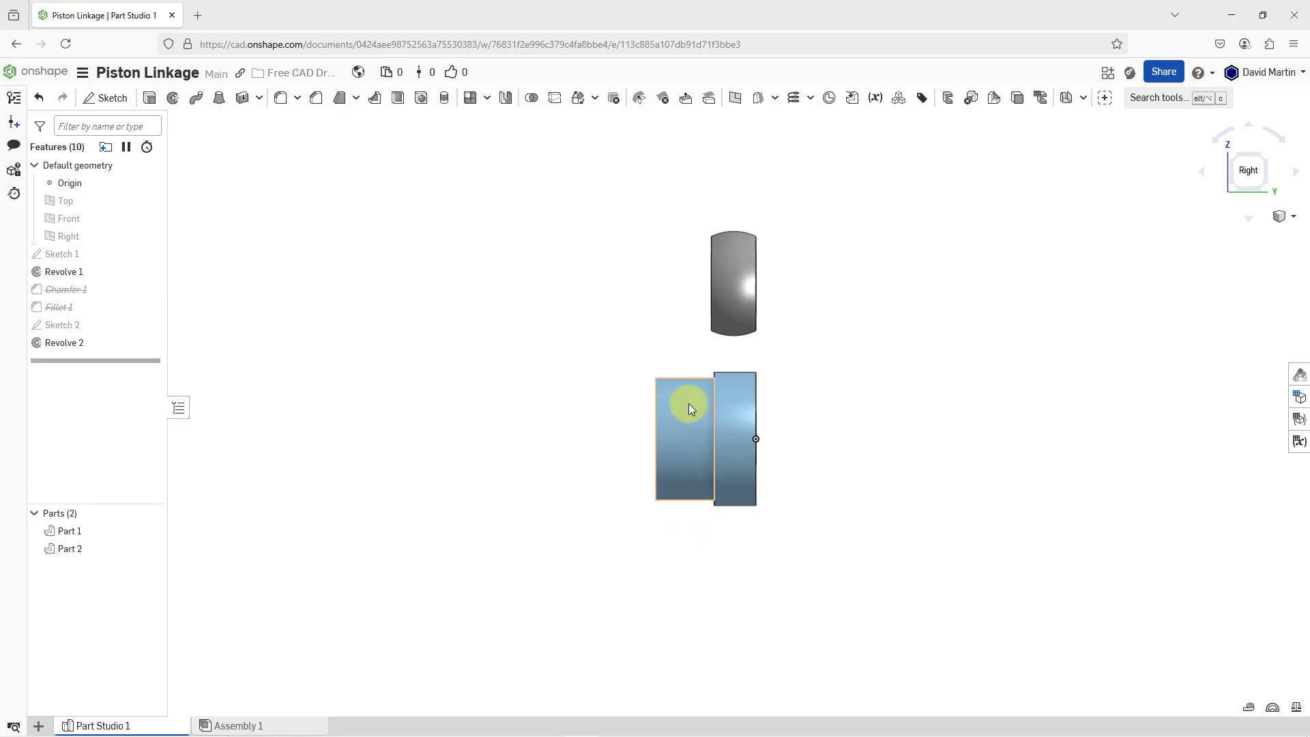
right_click_drag(689, 403, 747, 408)
scroll(636, 267, "up", 1)
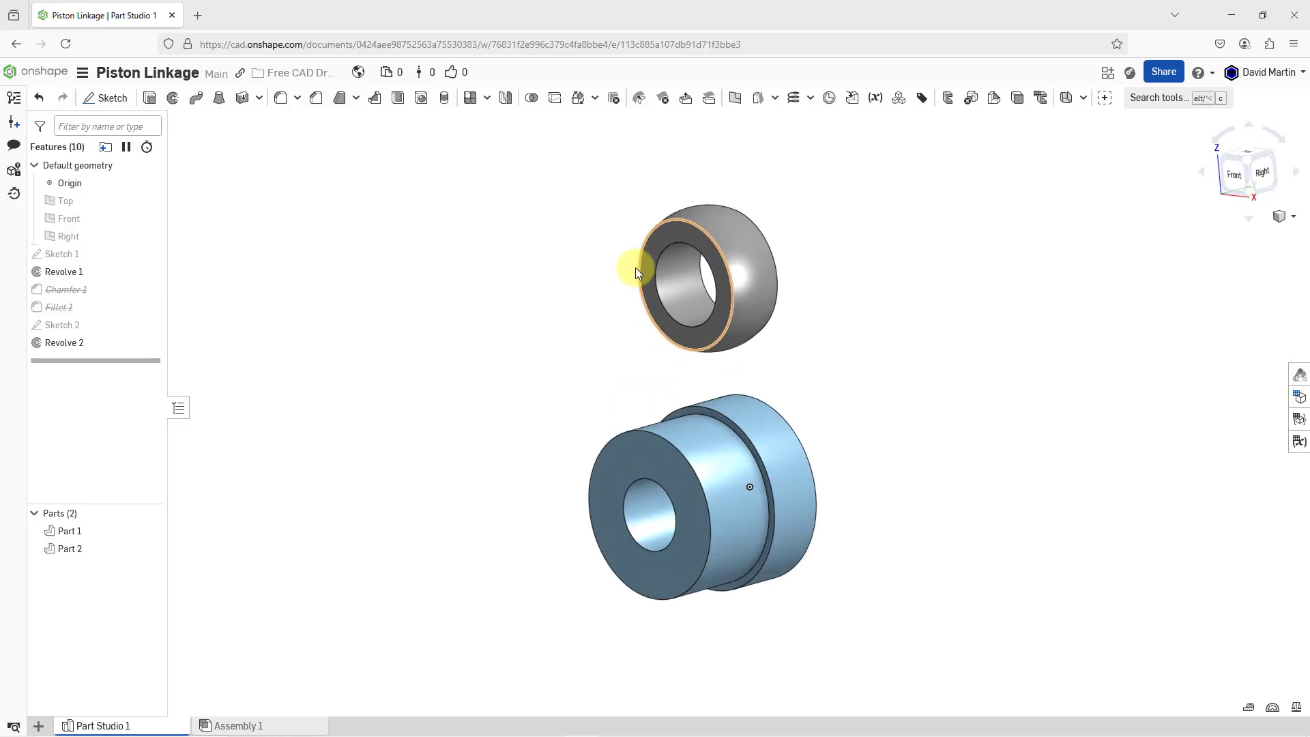
scroll(691, 366, "up", 2)
scroll(690, 368, "up", 1)
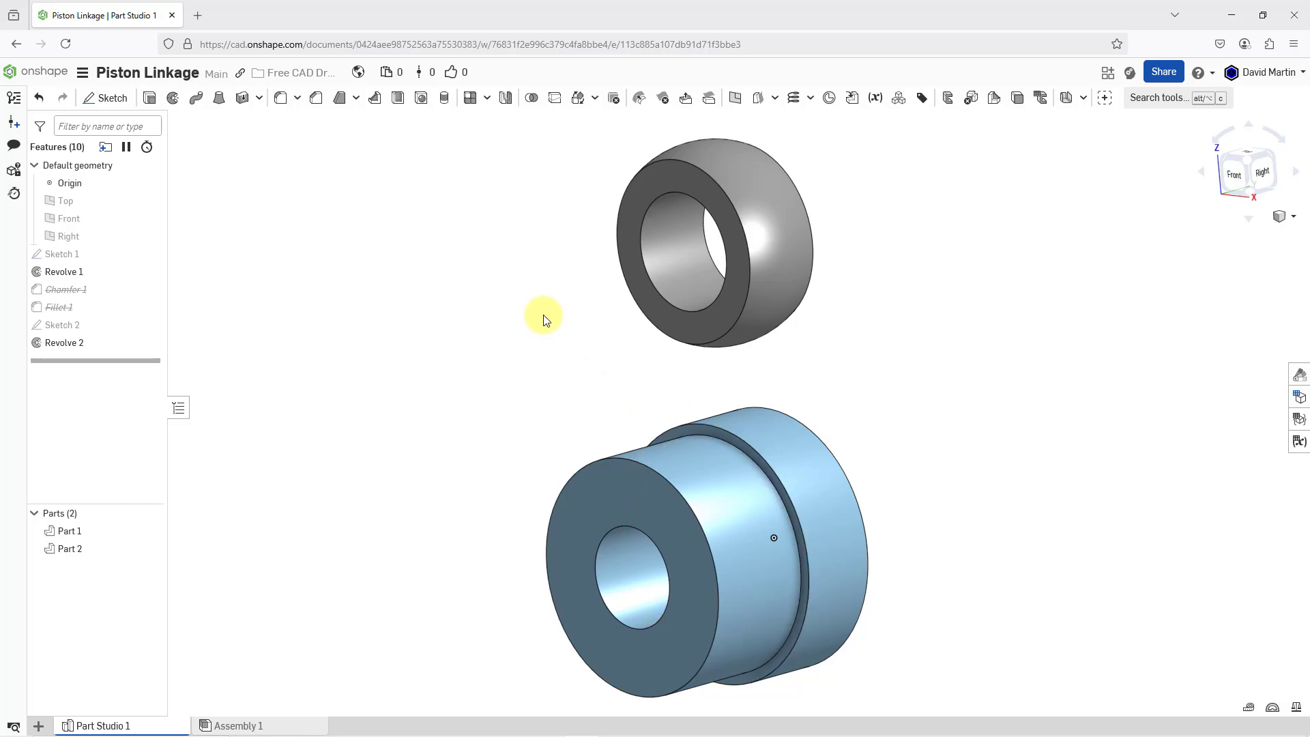
left_click(735, 101)
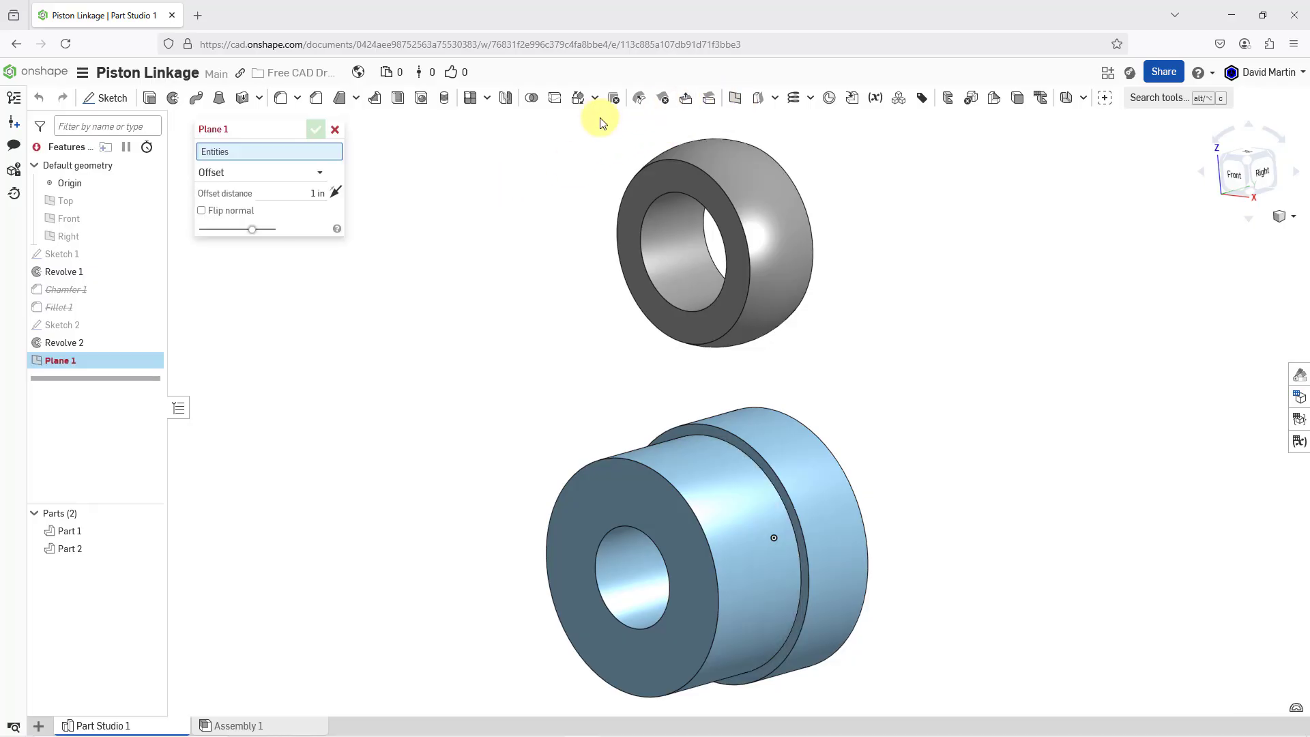
left_click(252, 179)
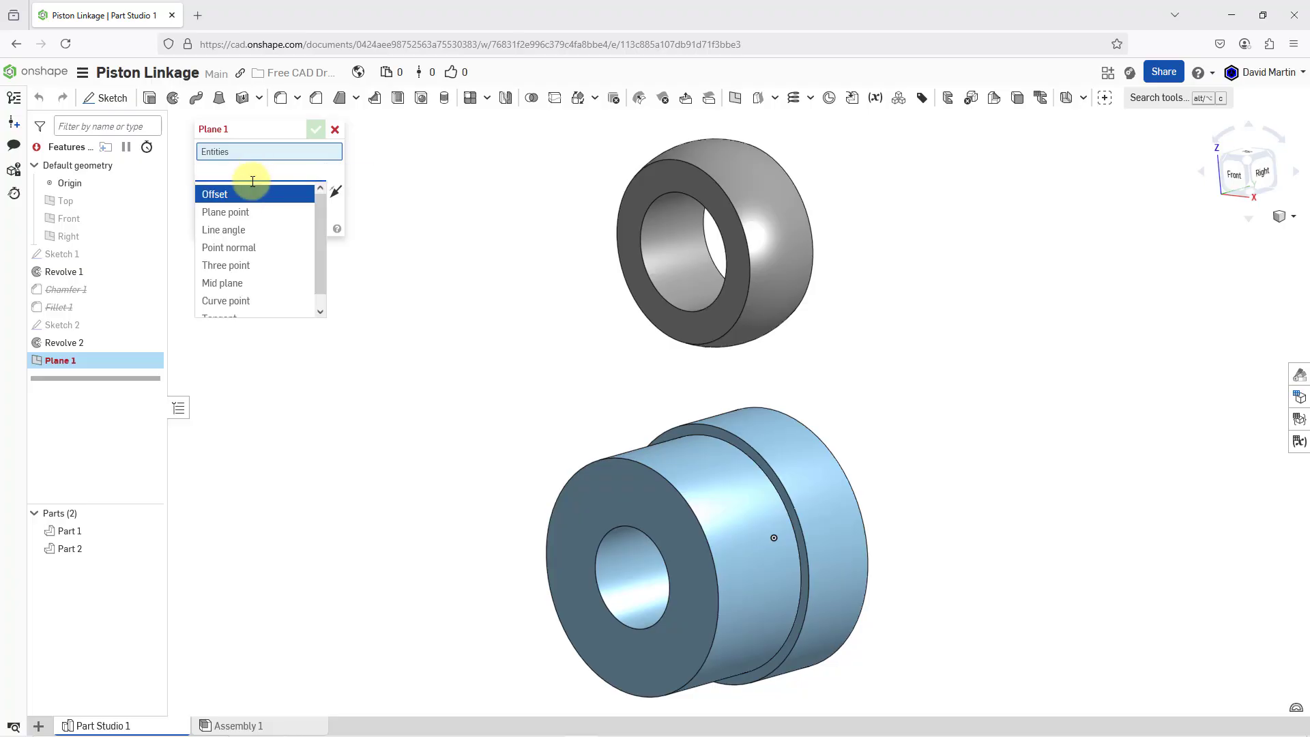
left_click(244, 284)
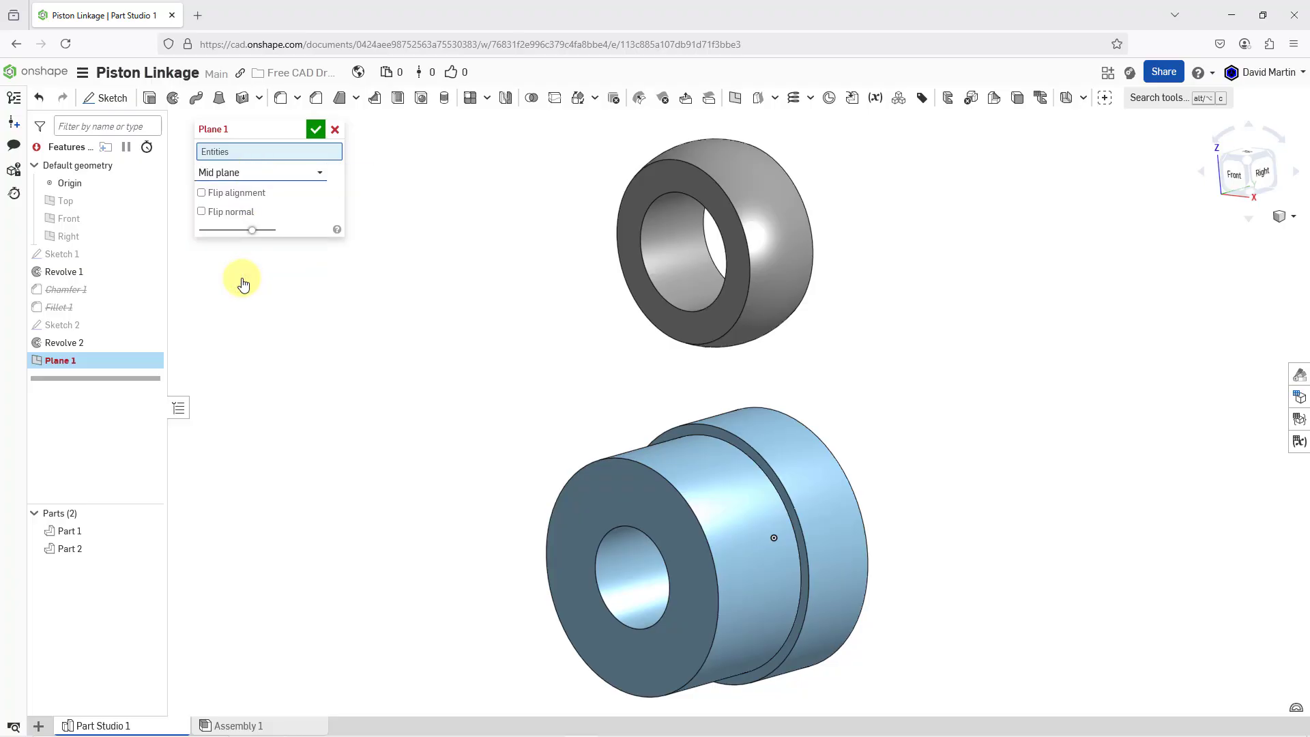
left_click(669, 178)
right_click_drag(700, 178, 811, 215)
left_click(819, 176)
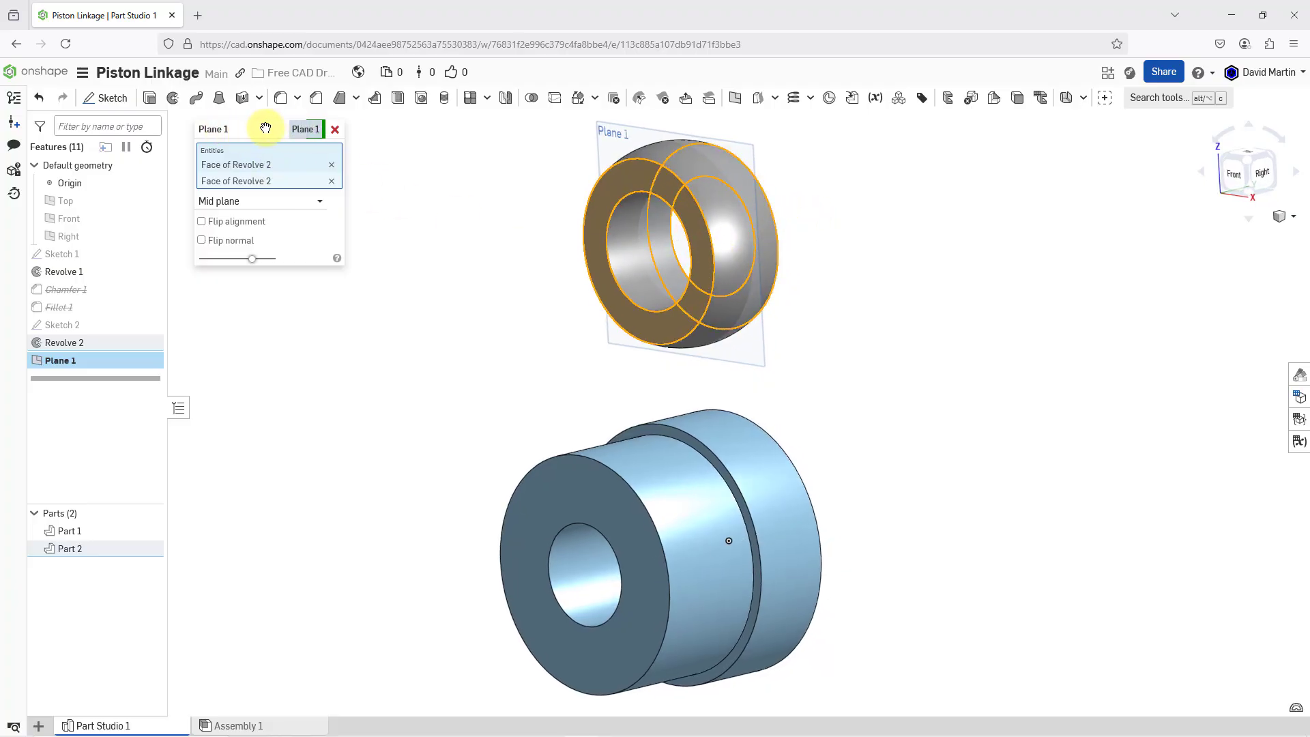
Name the ring's mid plane Sketch Midplane and accept it
left_click(298, 128)
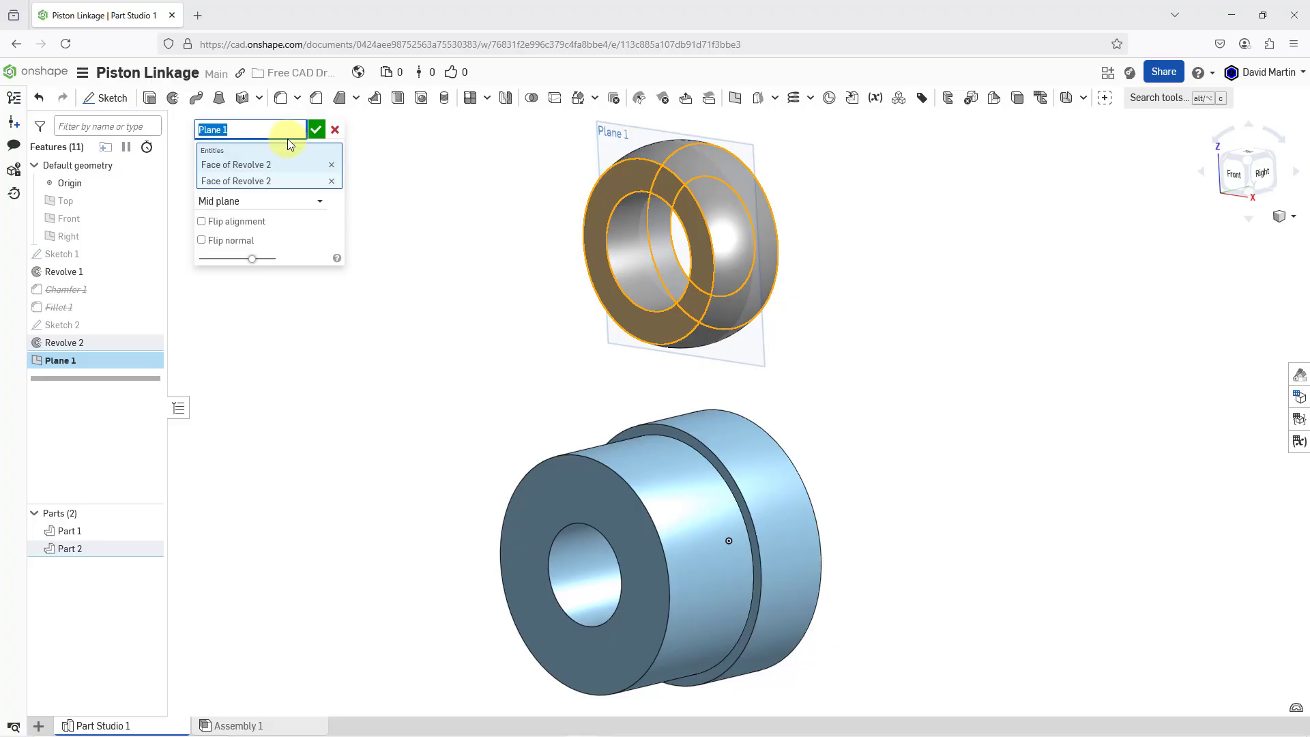
type("Sketch Midplane")
key("Return")
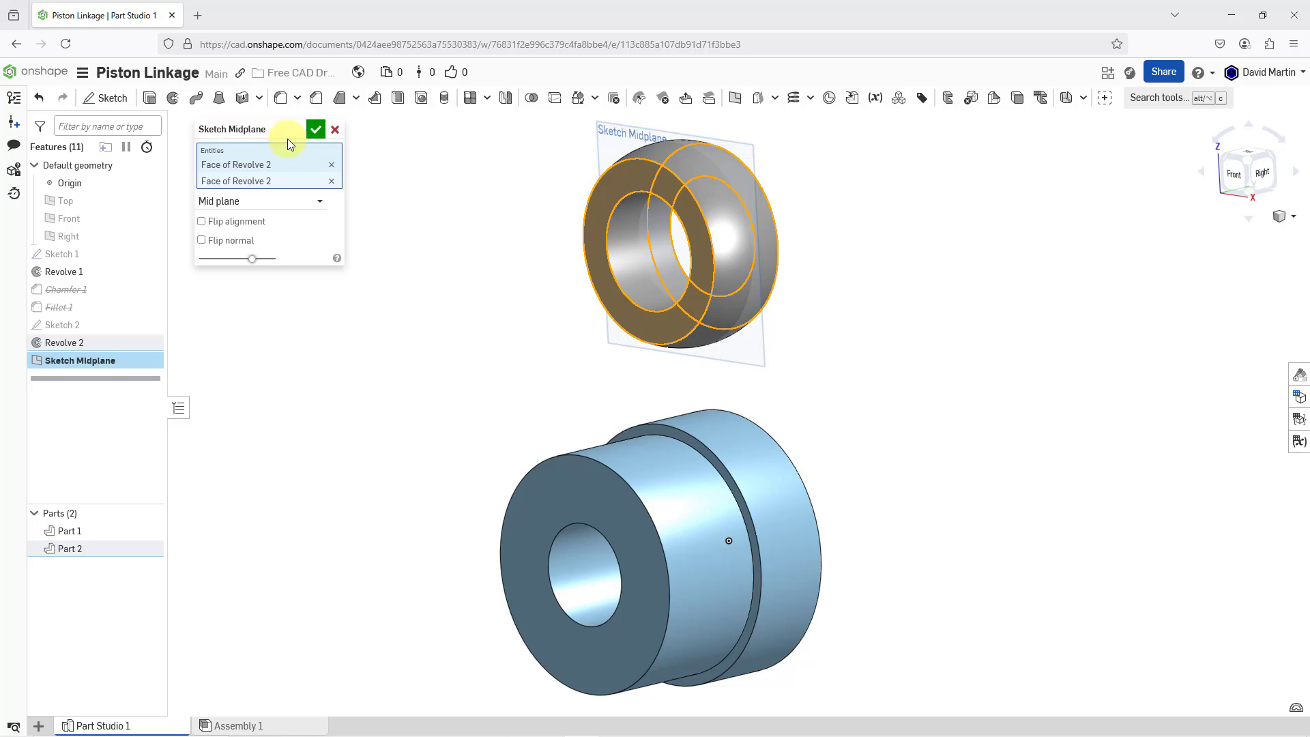
left_click(316, 130)
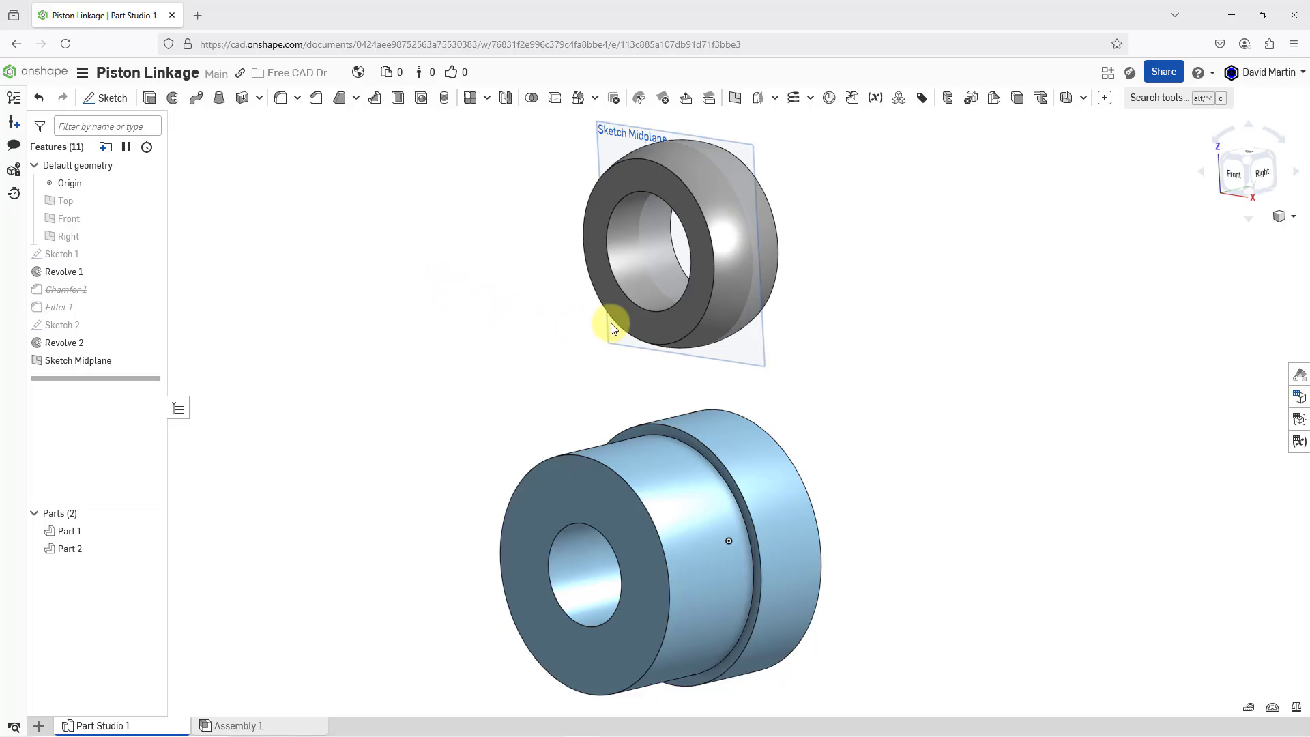
Define a plane offset 13/16 in from the blue part's shoulder face, directed into the larger-diameter section
mouse_move(608, 322)
right_mouse_down()
mouse_move(623, 316)
mouse_move(579, 325)
right_mouse_up()
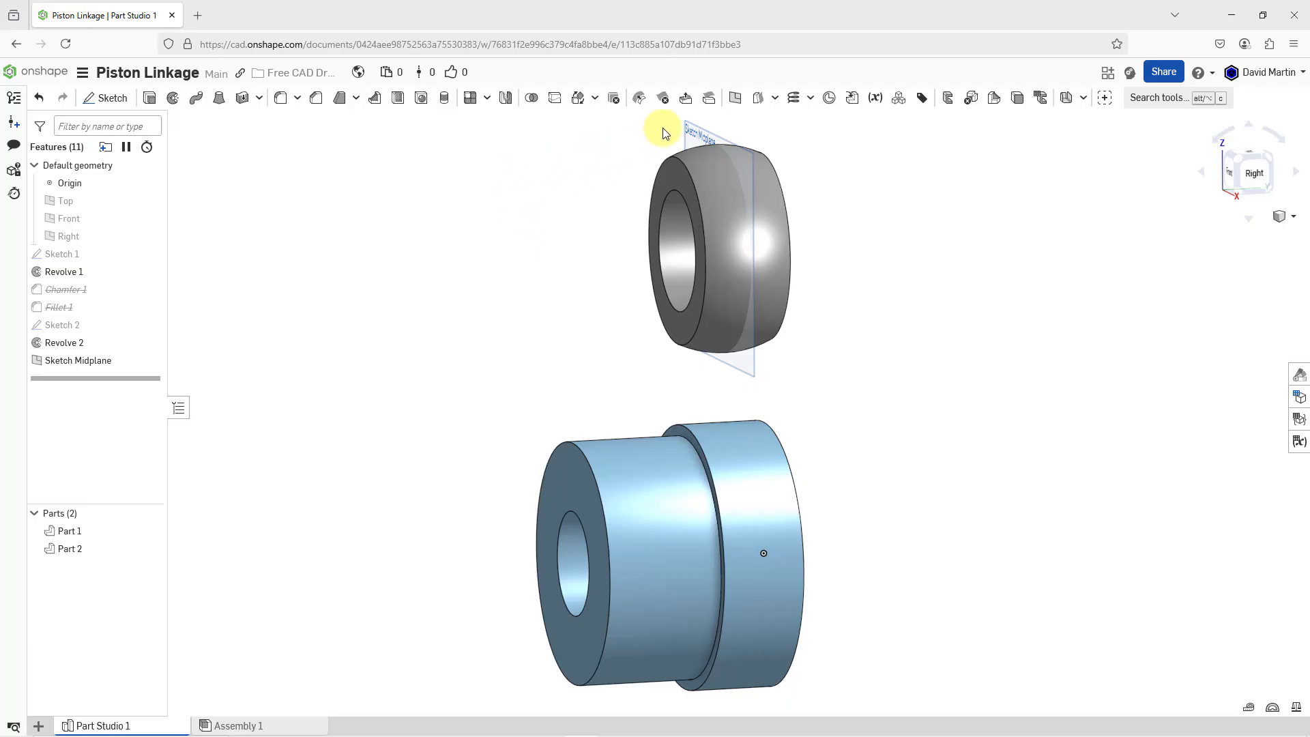
left_click(735, 99)
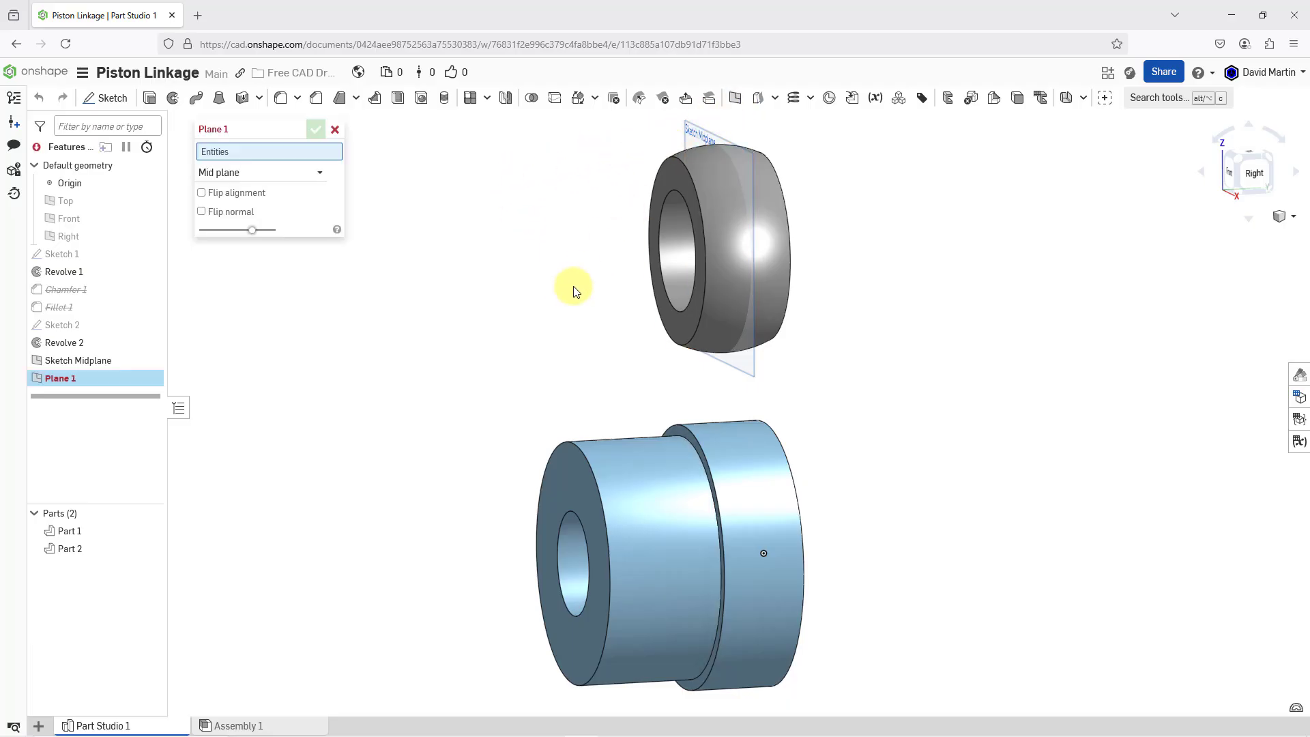
left_click(315, 179)
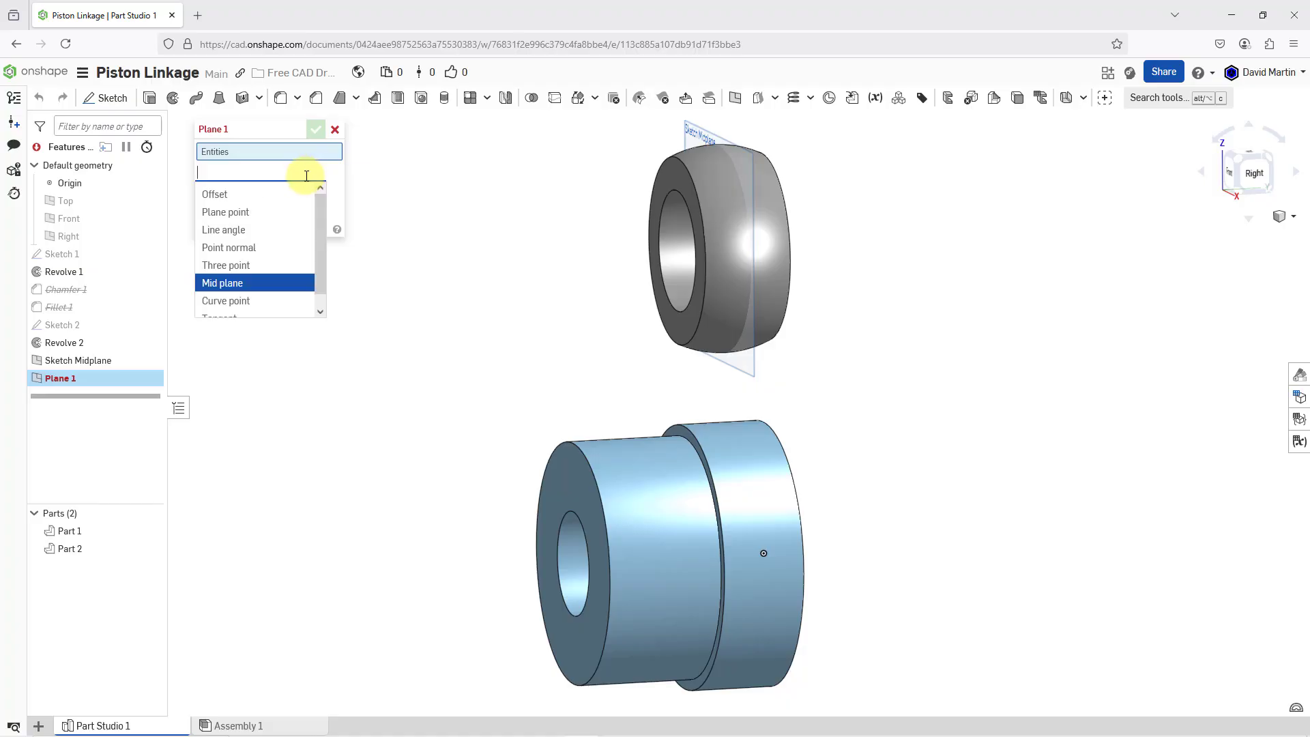
left_click(214, 196)
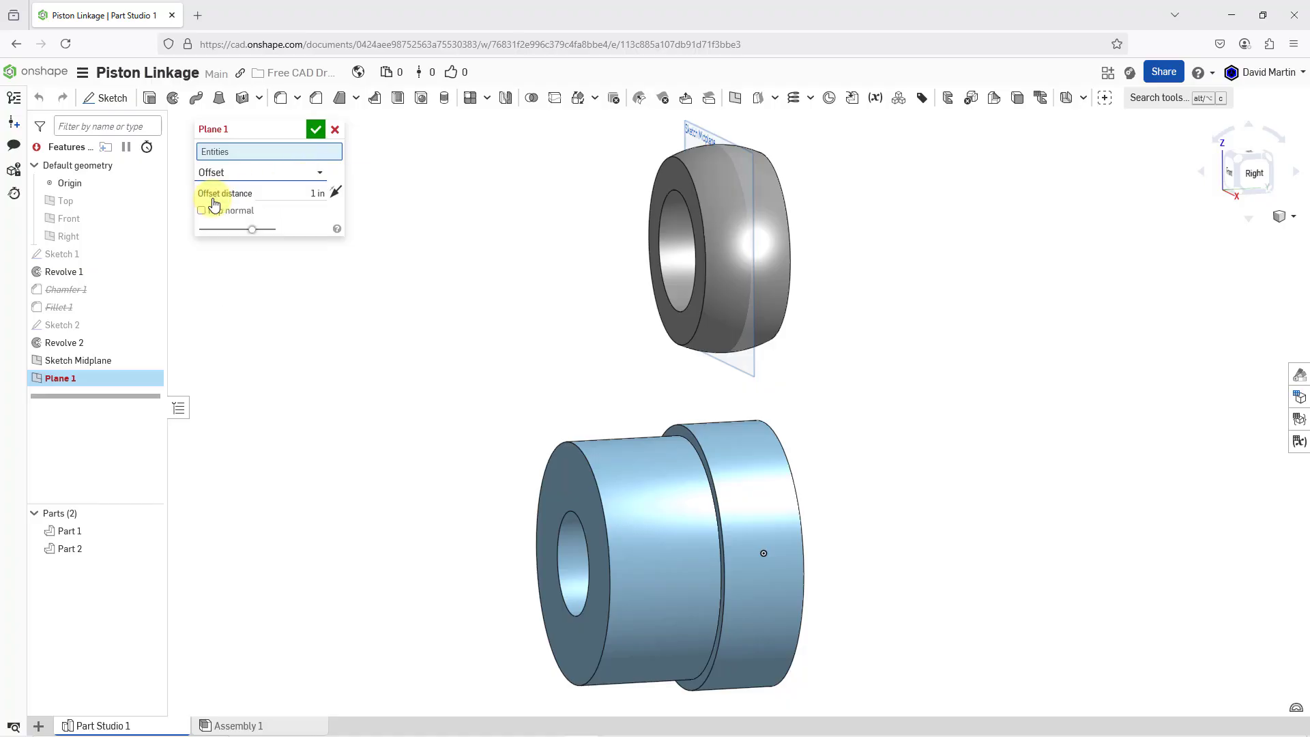
left_click(677, 430)
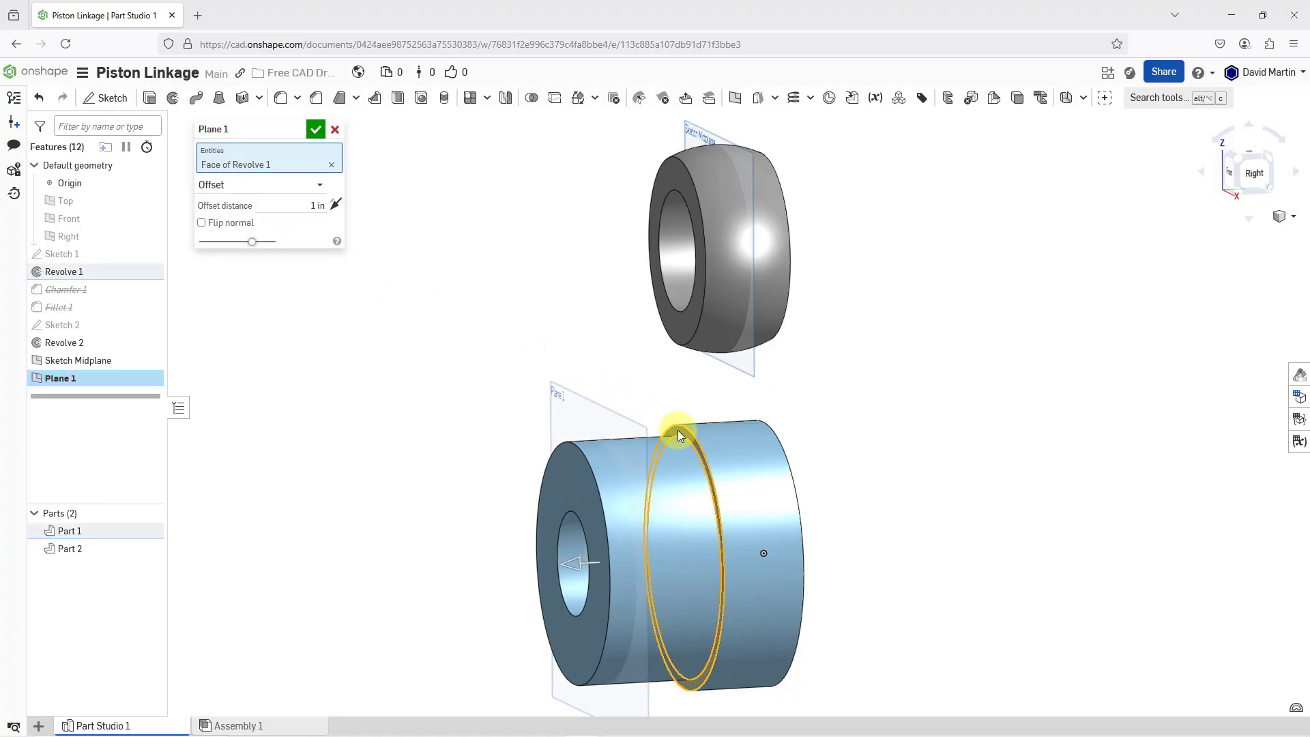
left_click(573, 564)
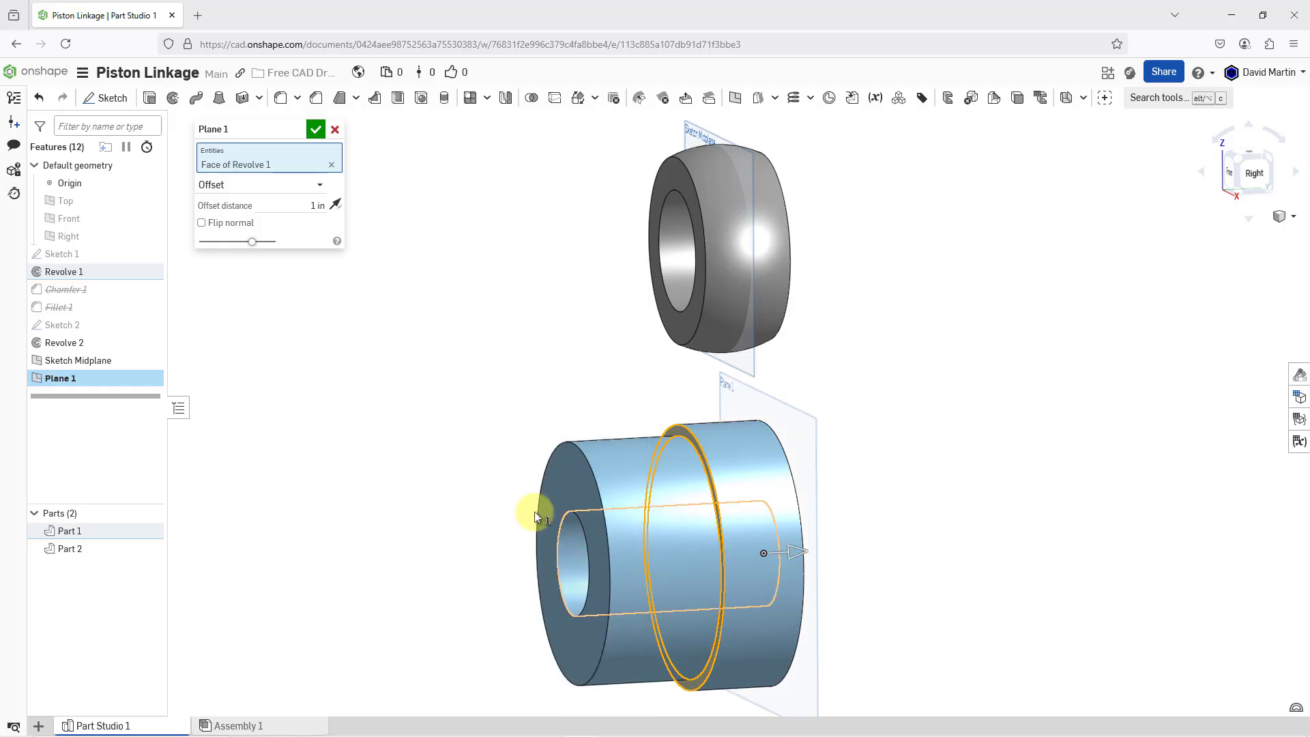
left_click(301, 208)
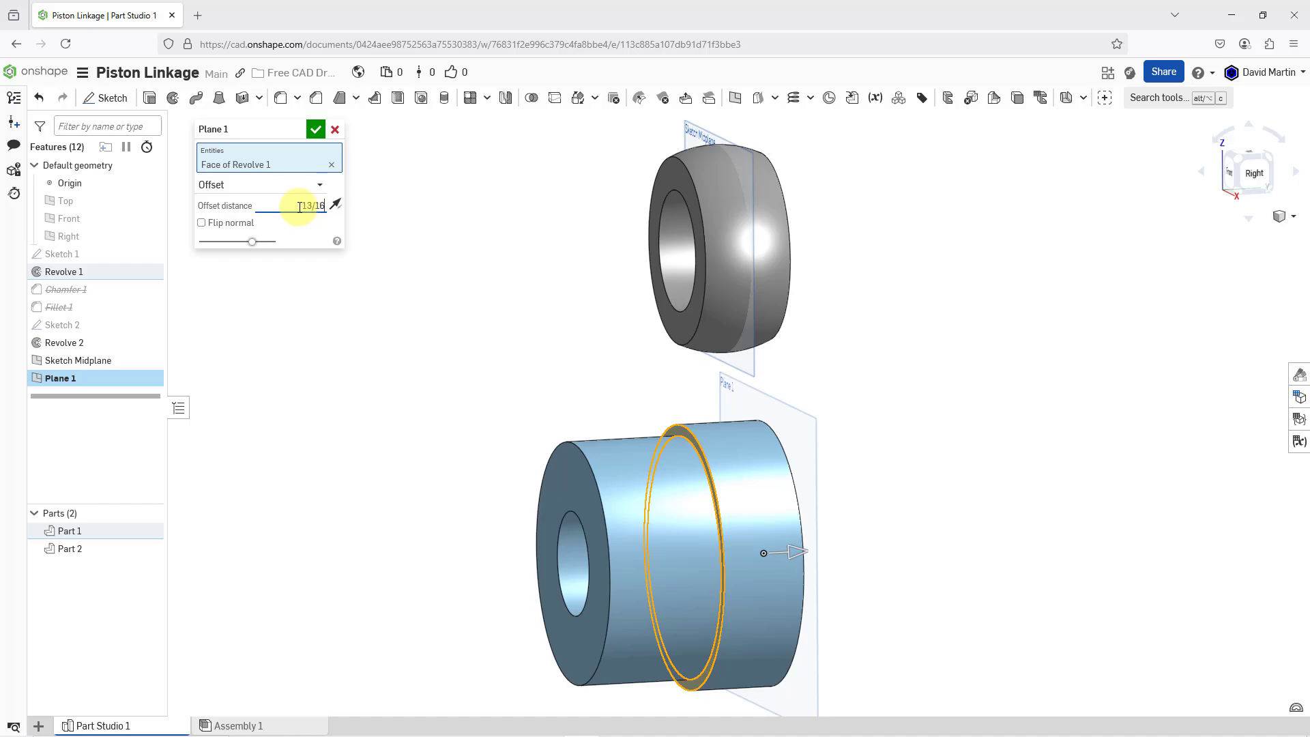
key("Return")
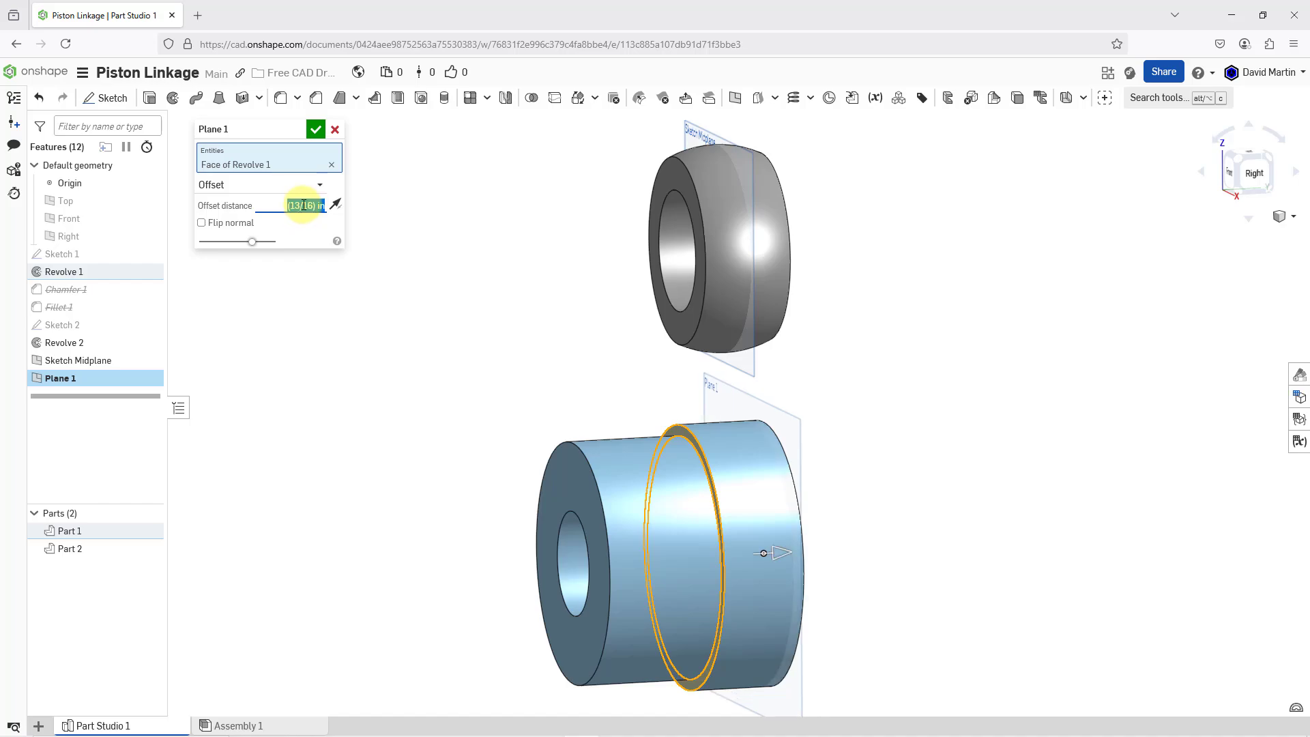
Name the offset plane Depth Plane and accept it
left_click(298, 130)
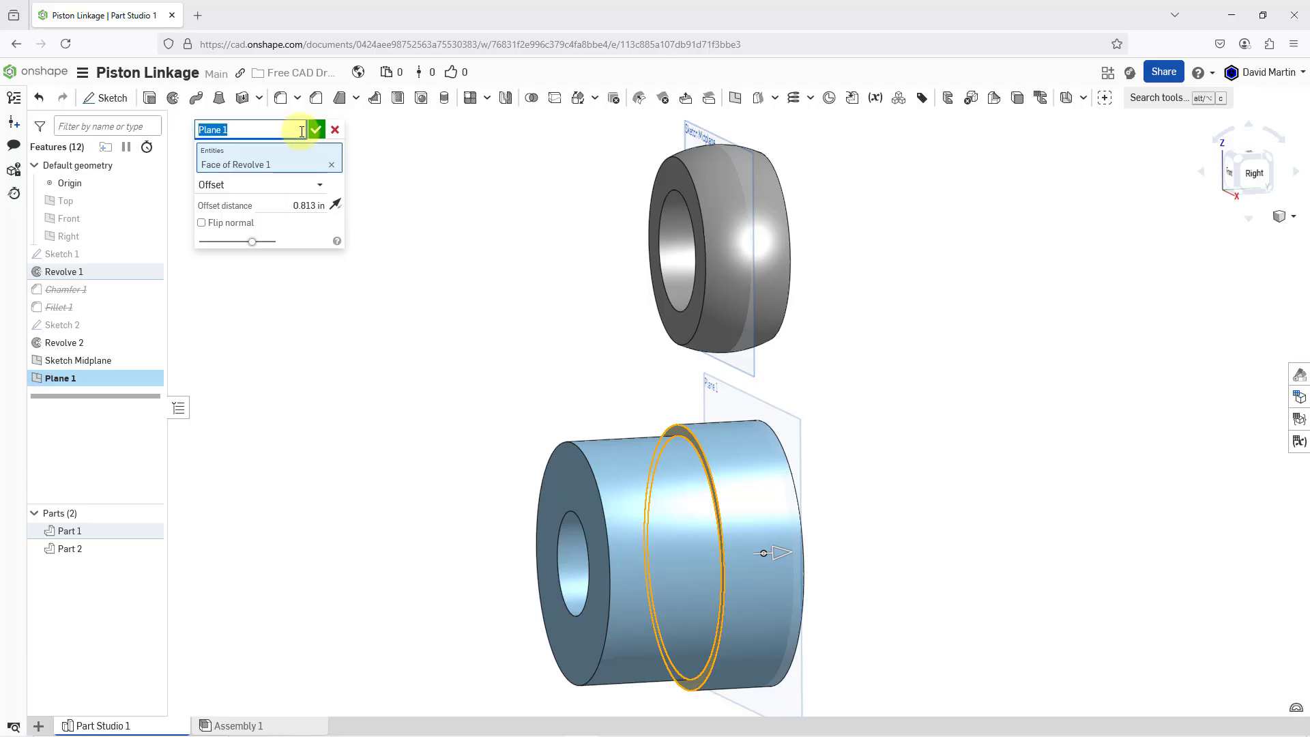
type("Depth Plane")
key("Return")
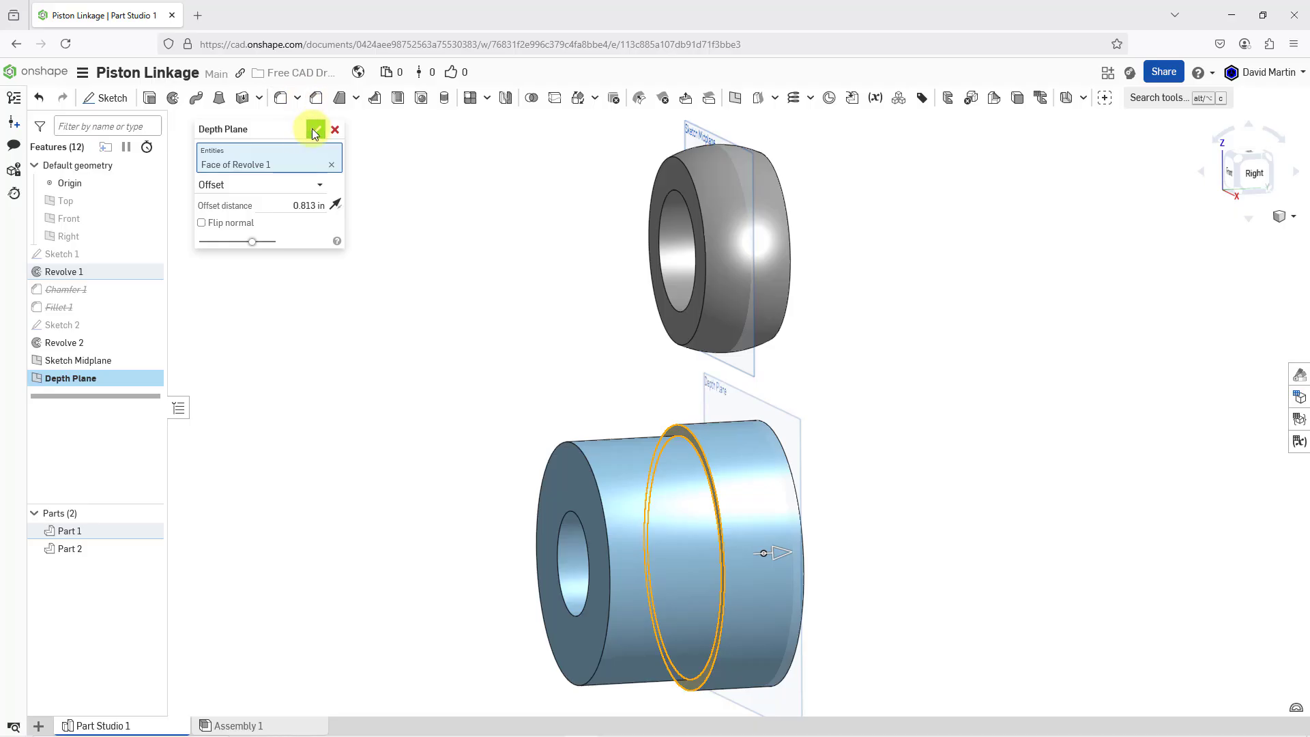
left_click(313, 130)
Hide Depth Plane and start a new sketch on Sketch Midplane
right_click_drag(539, 326, 598, 331)
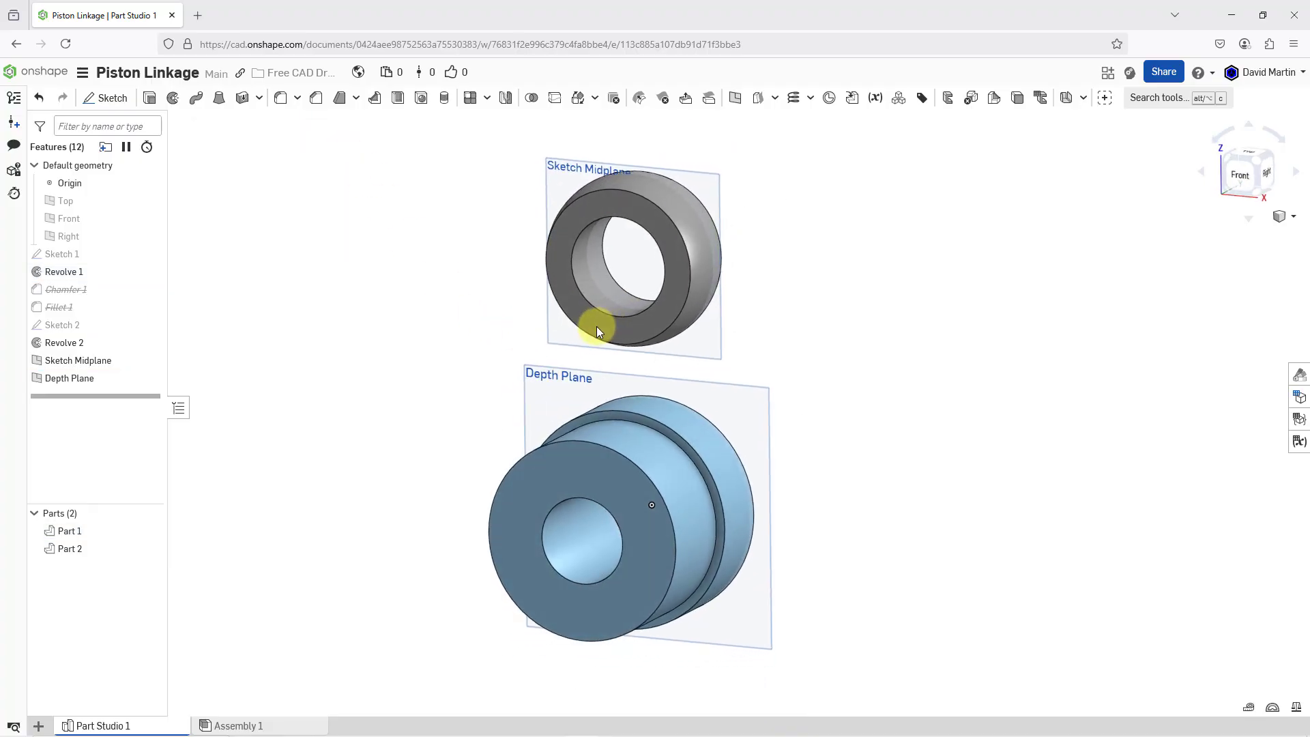
left_click(150, 378)
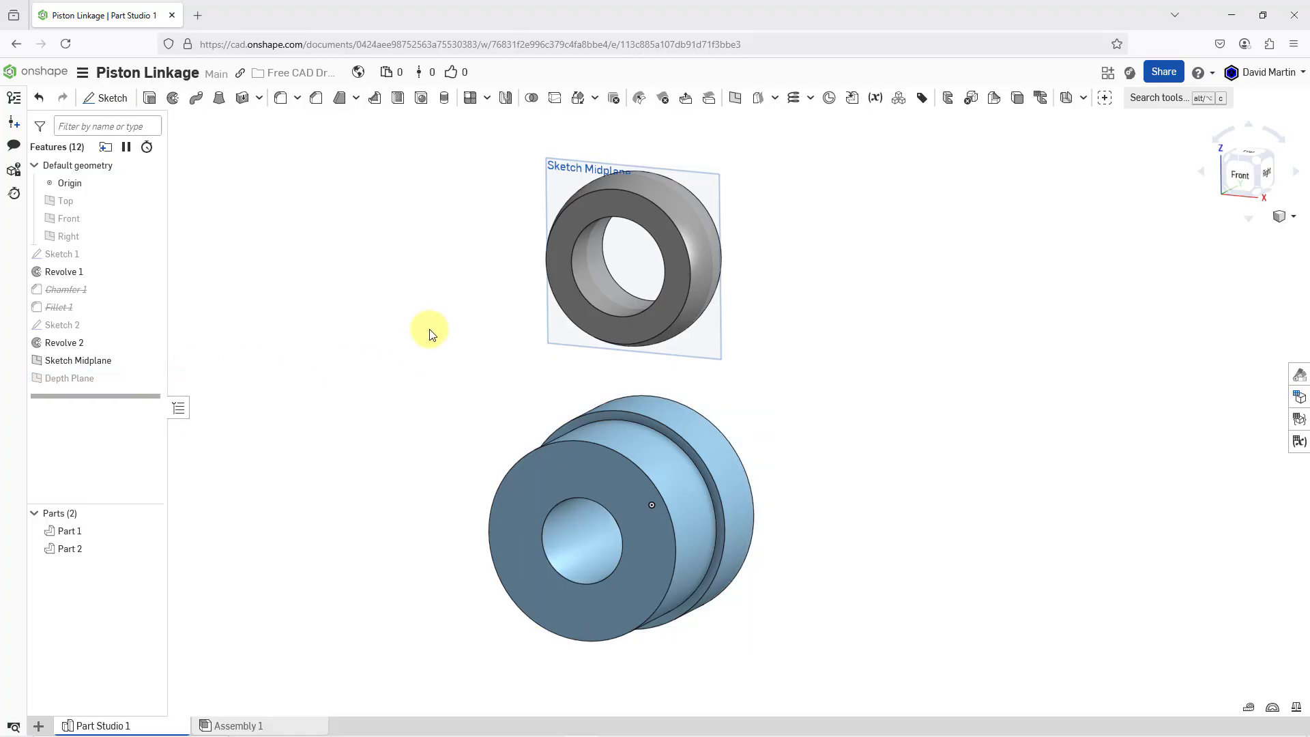
left_click(564, 167)
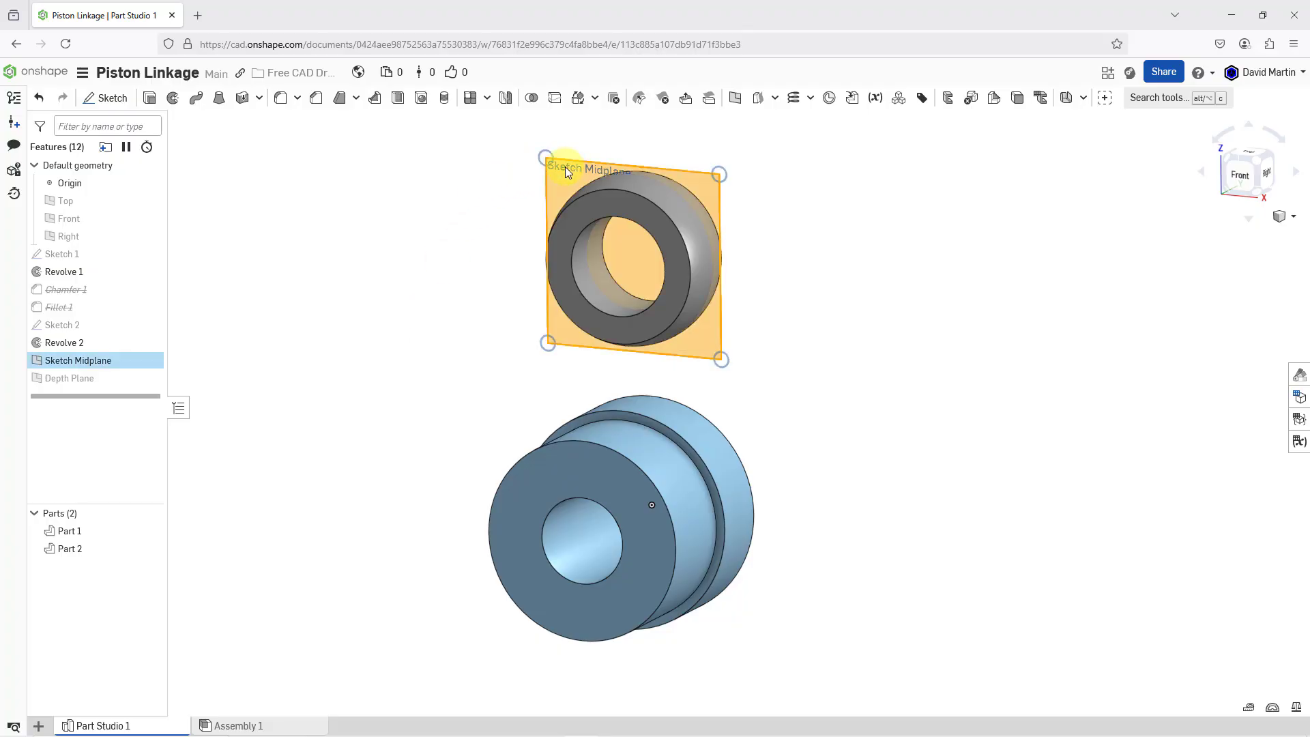
right_click(444, 175)
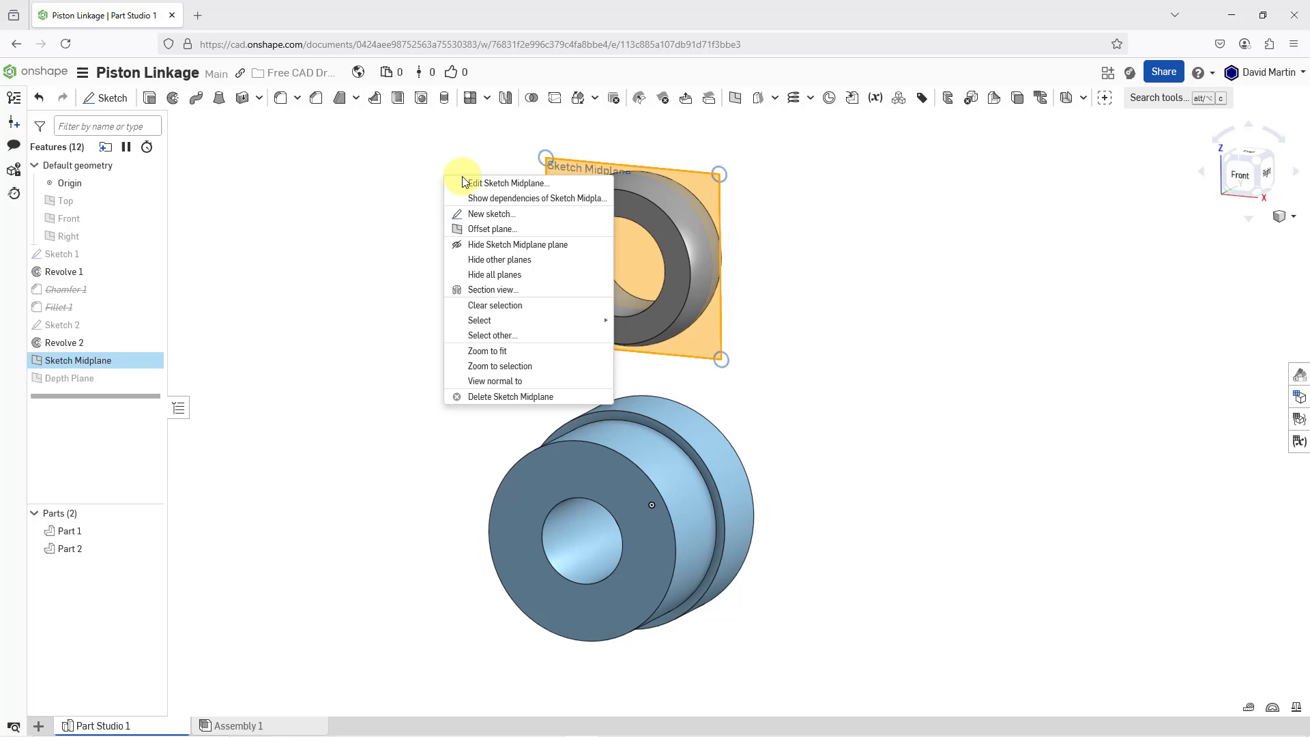
left_click(491, 214)
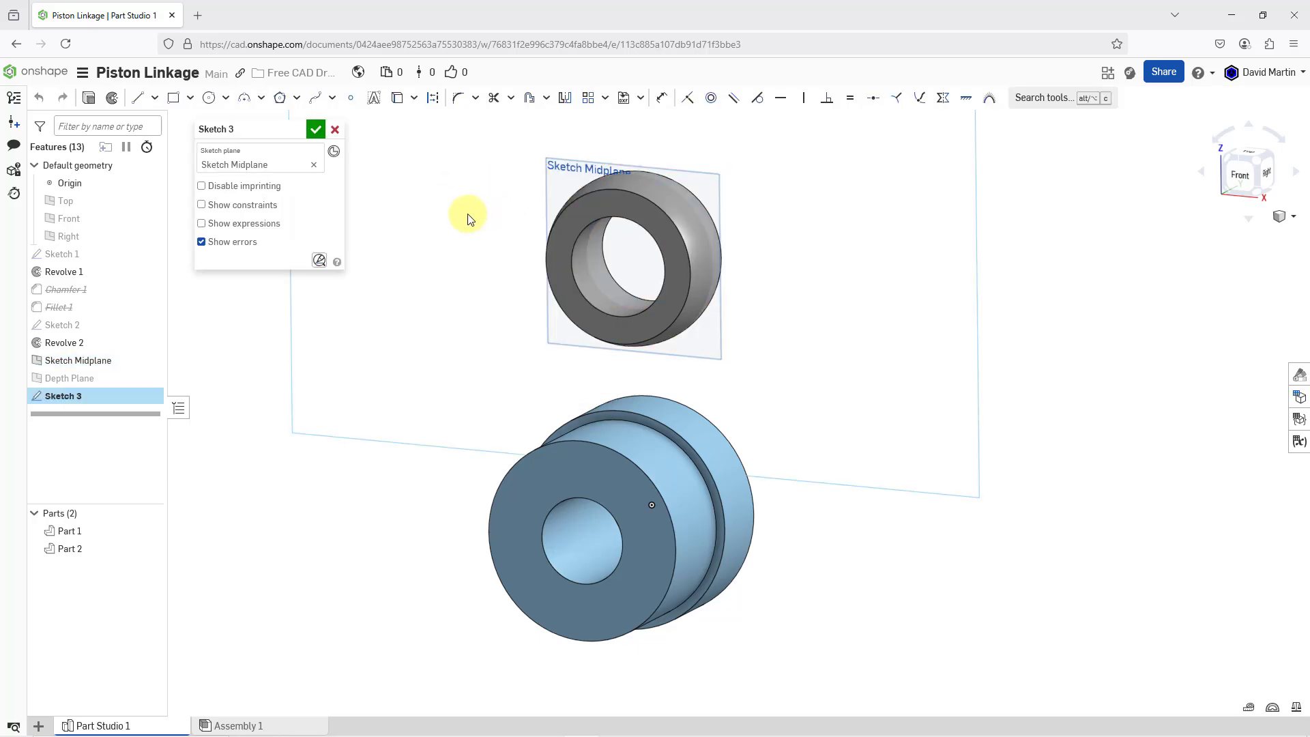
Facing the sketch plane, sketch a near-vertical line about 3.8 in long just outside the left side of the ring and hub
right_click(469, 218)
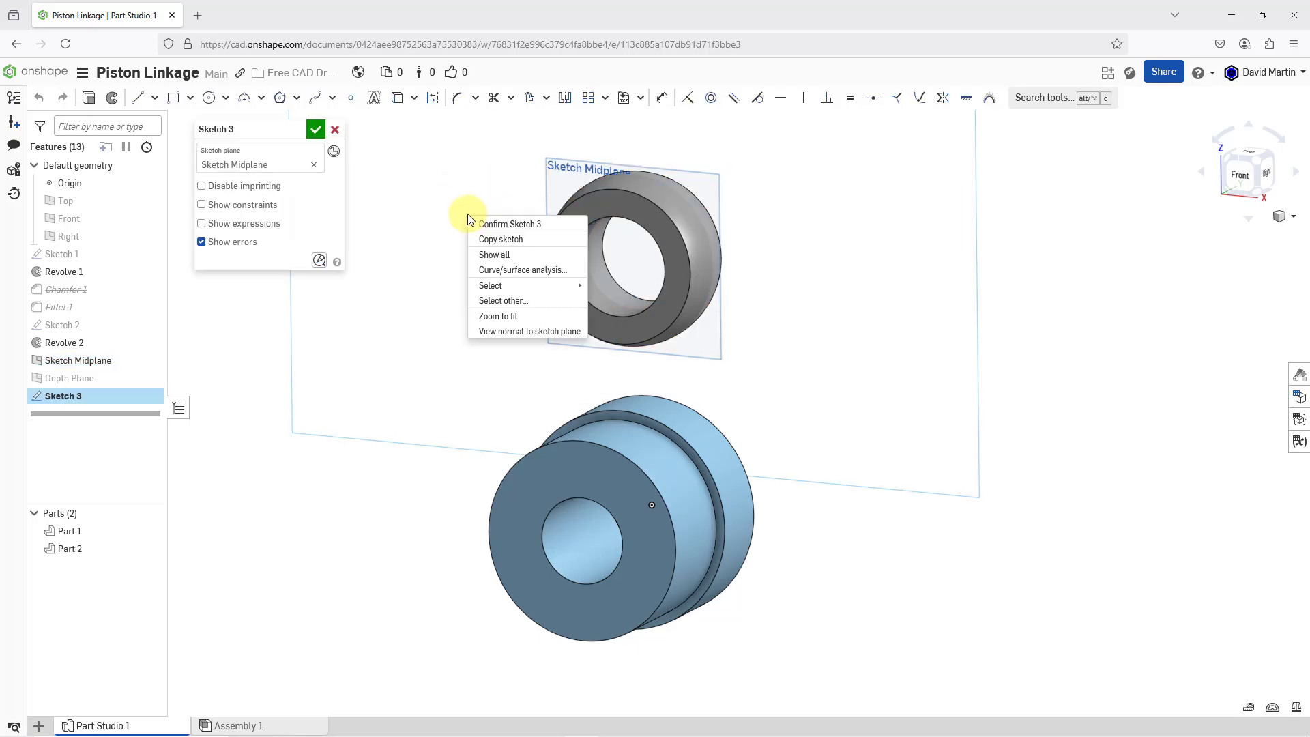
left_click(522, 333)
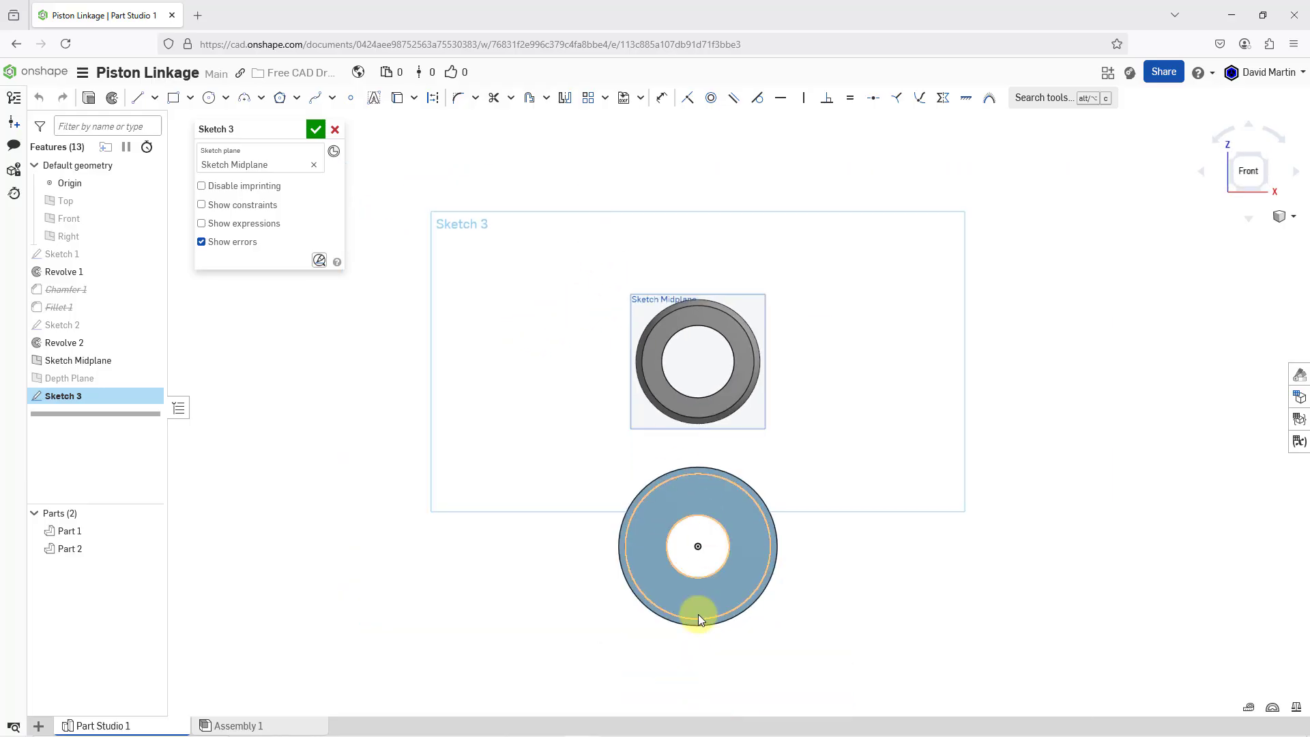
scroll(713, 566, "down", 3)
scroll(702, 394, "down", 1)
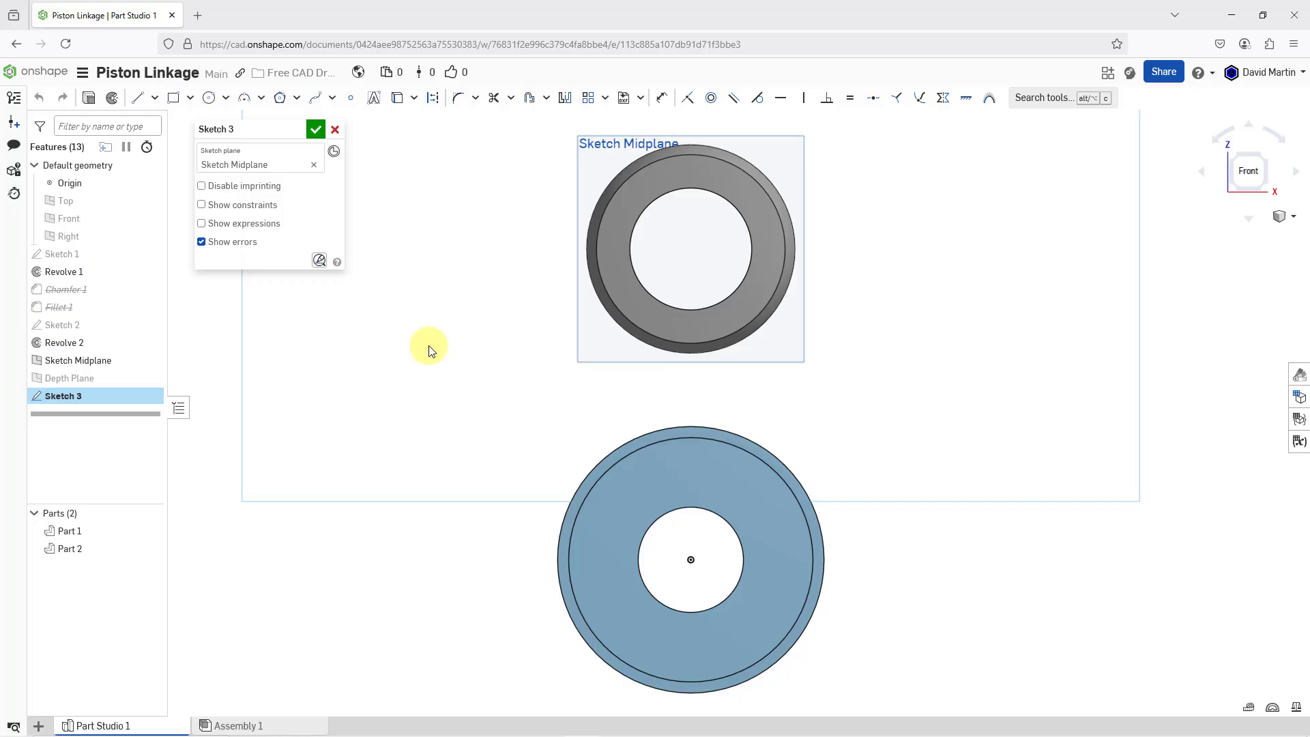
left_click(137, 97)
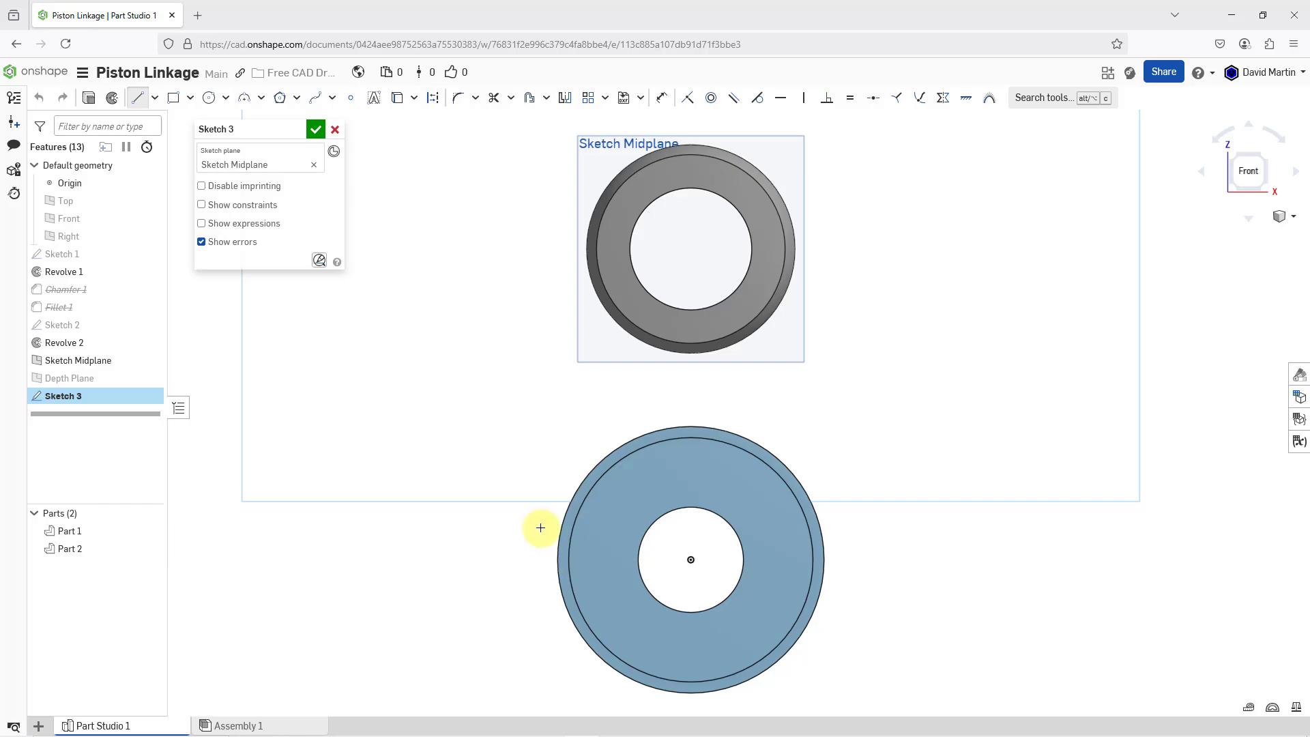
left_click(580, 239)
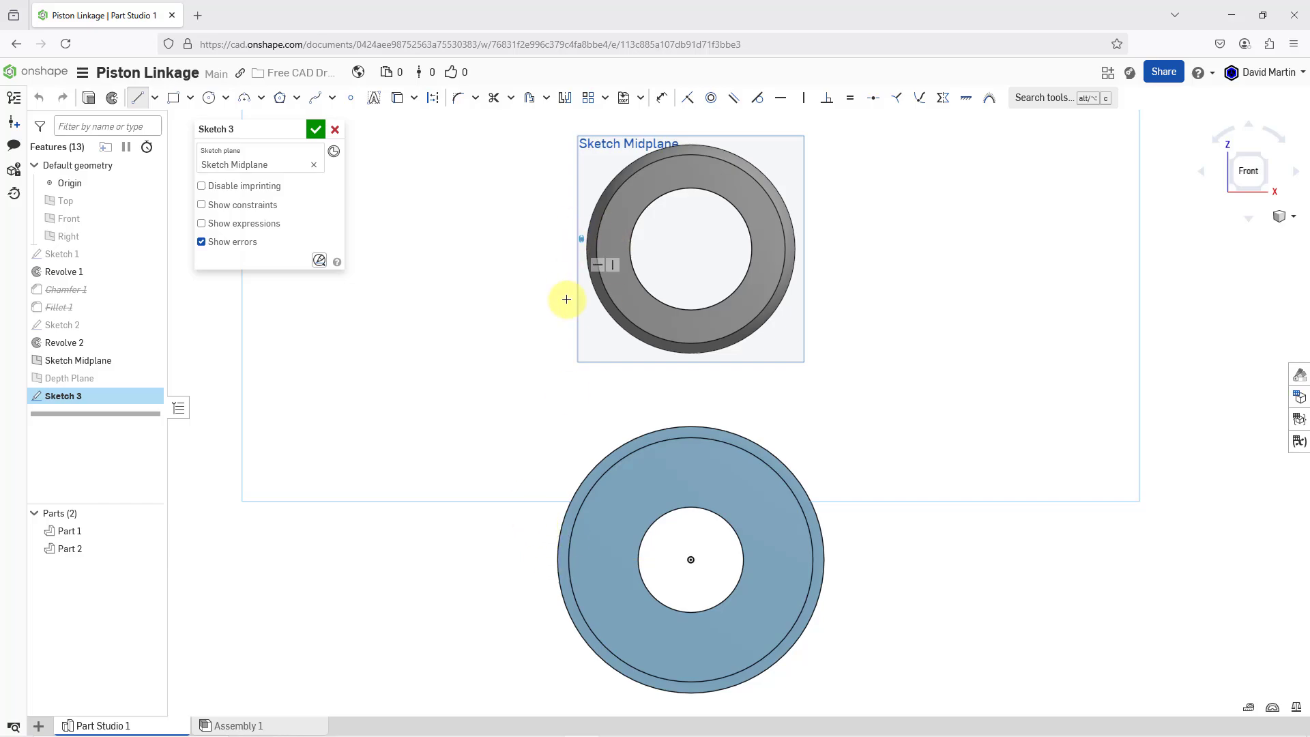
left_click(544, 573)
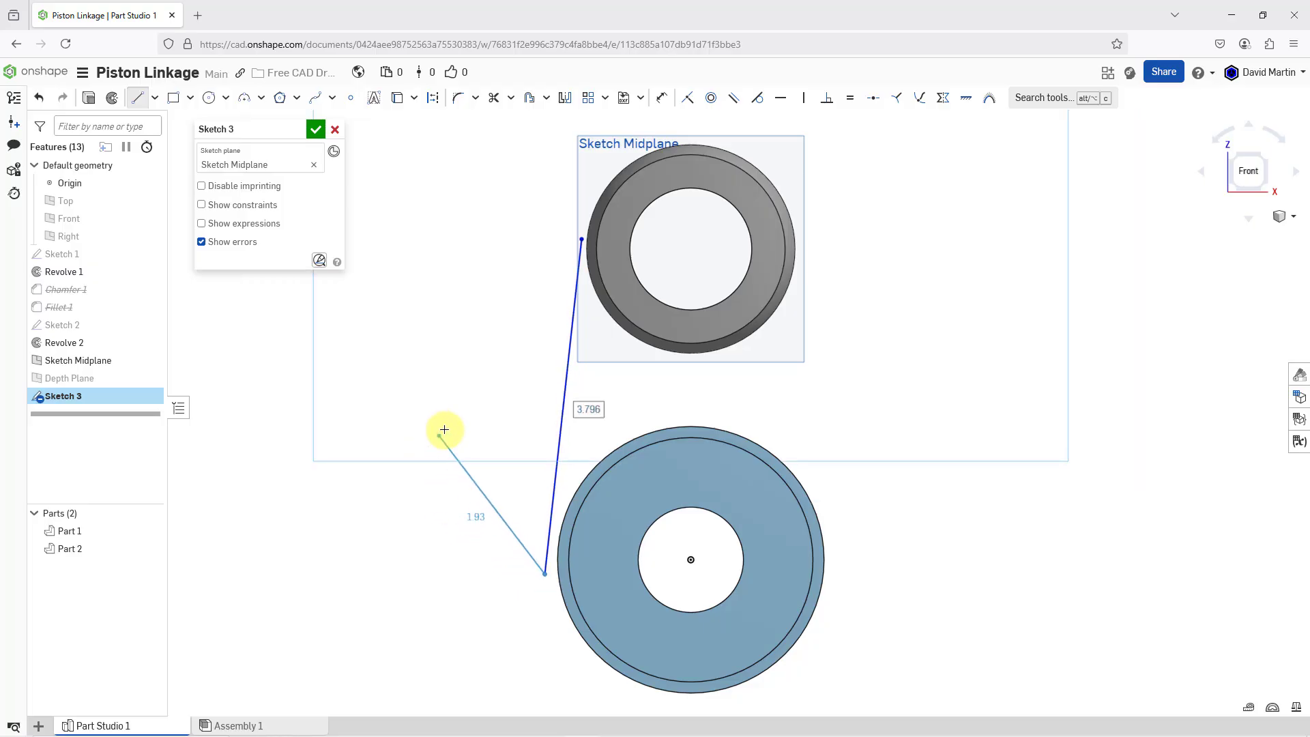
key("Escape")
Sketch a matching line about 3.8 in long from the ring's right side to the hub's right side
left_click(137, 98)
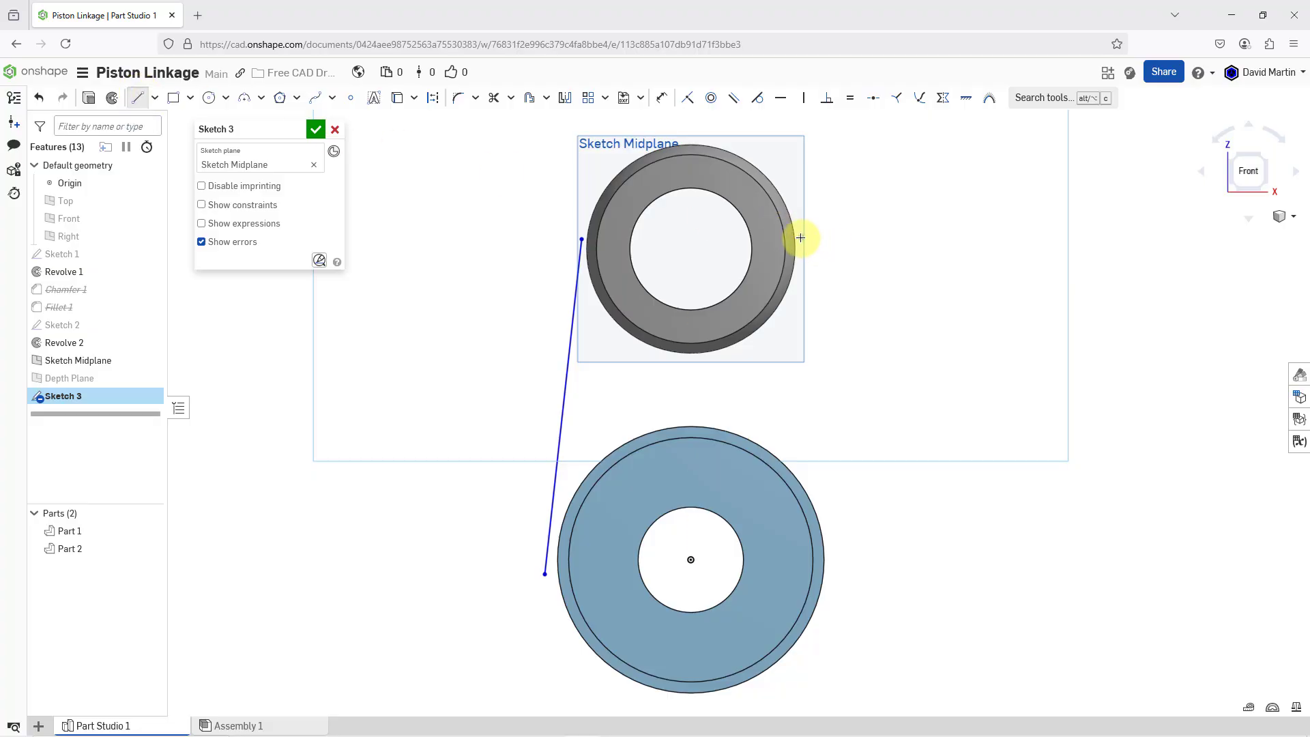
left_click(801, 238)
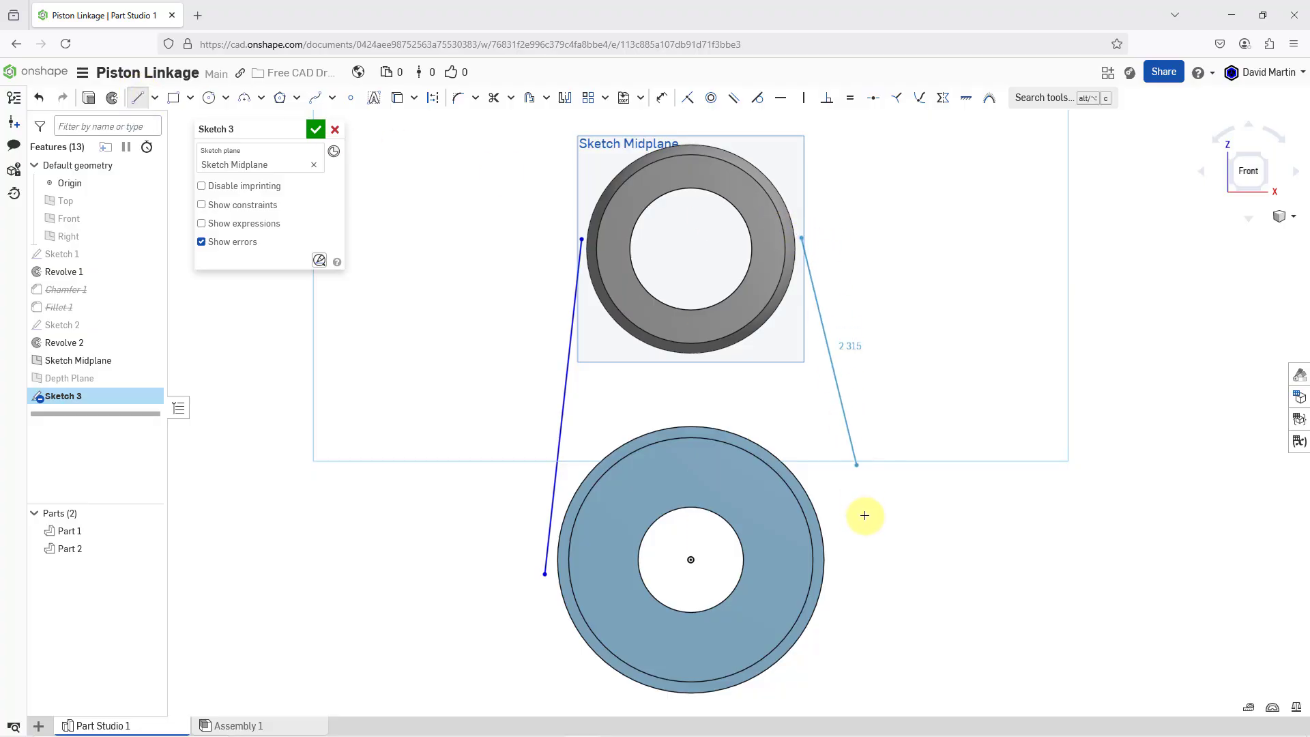
left_click(829, 573)
key("Escape")
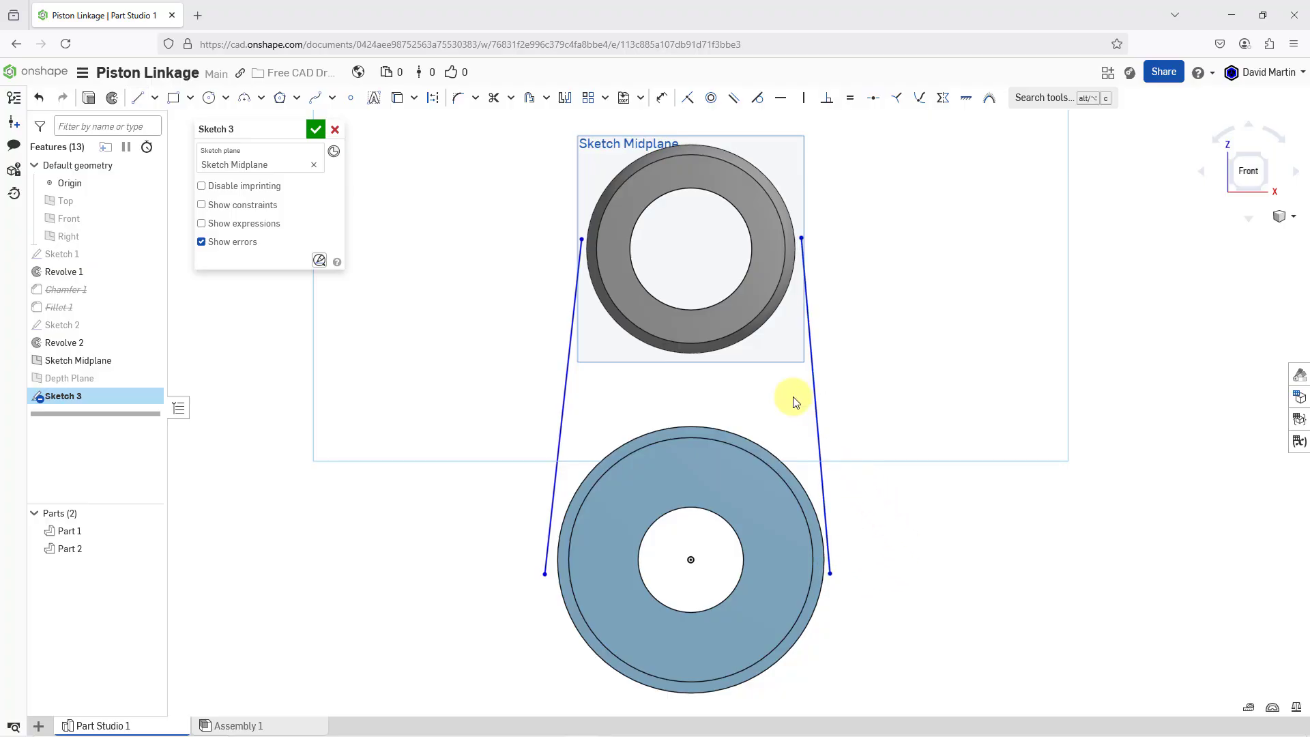
Create intersection curves in the sketch from the ring's curved outer surface and the hub's larger-diameter outer surface
right_click_drag(707, 383, 682, 412)
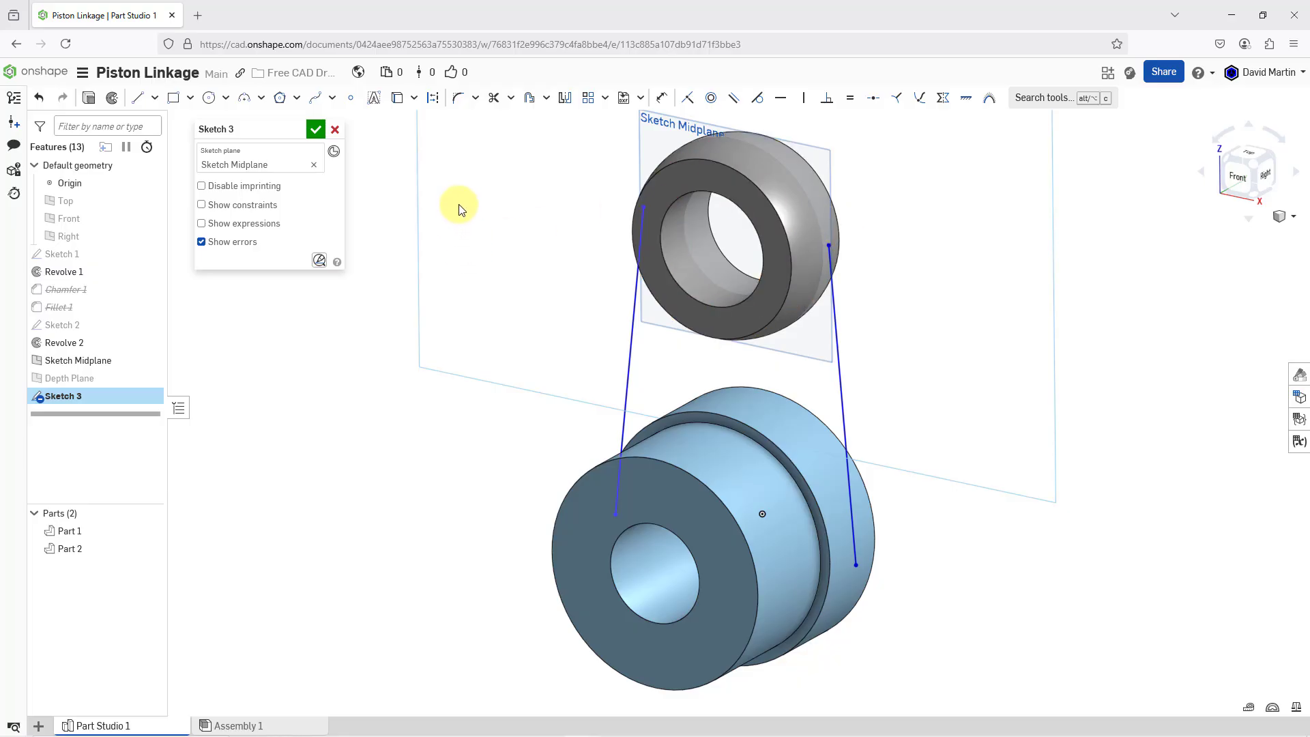
left_click(414, 99)
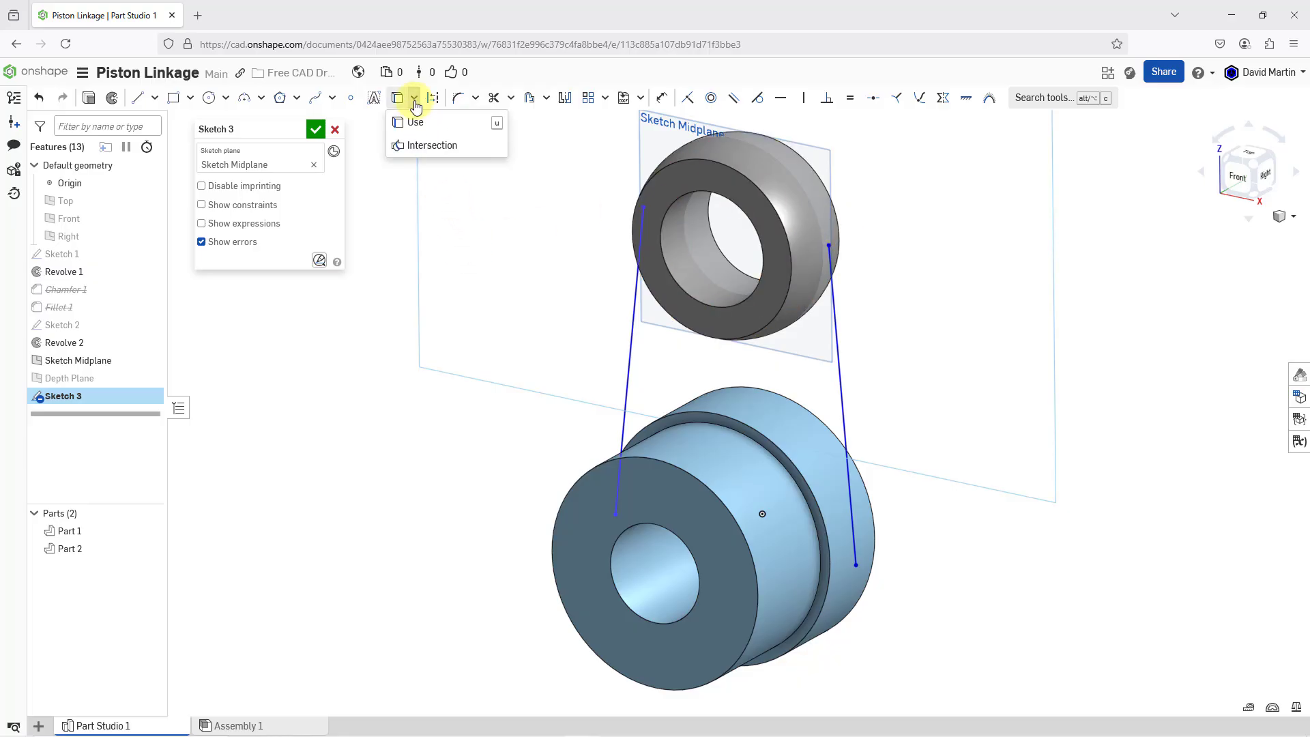
left_click(431, 147)
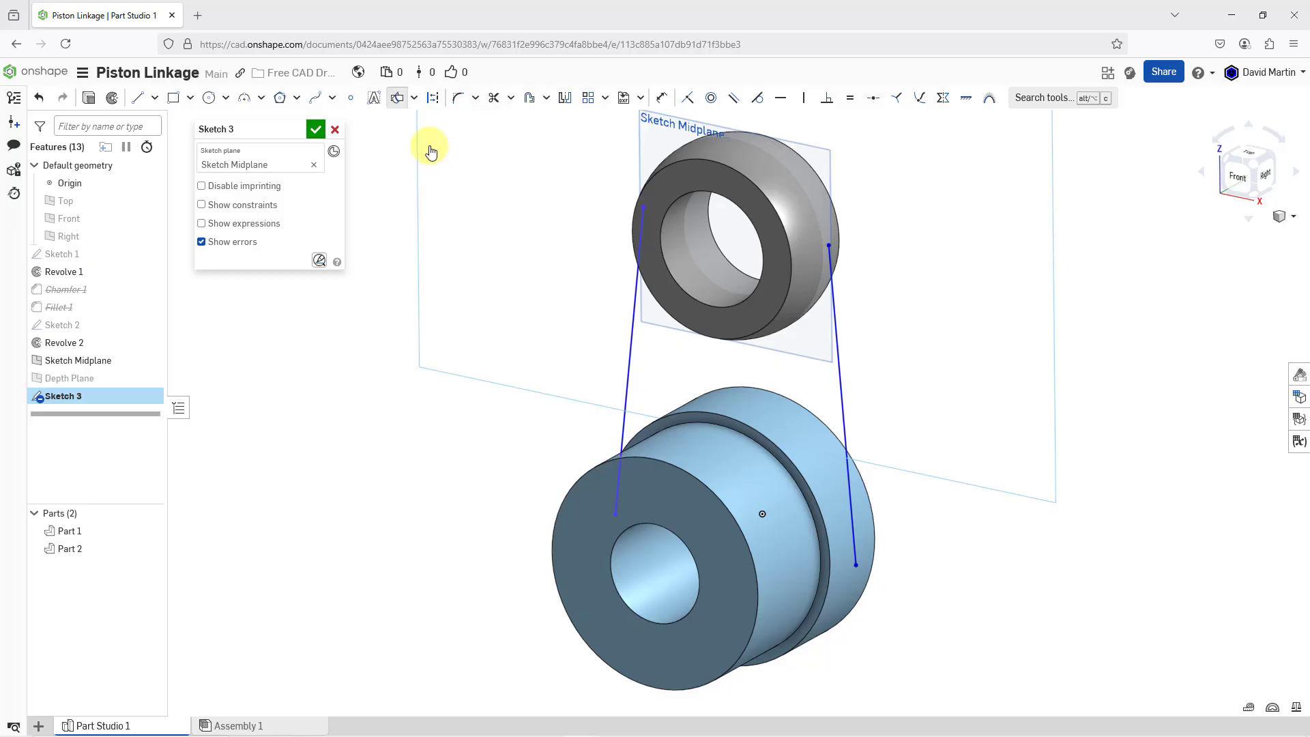
left_click(717, 147)
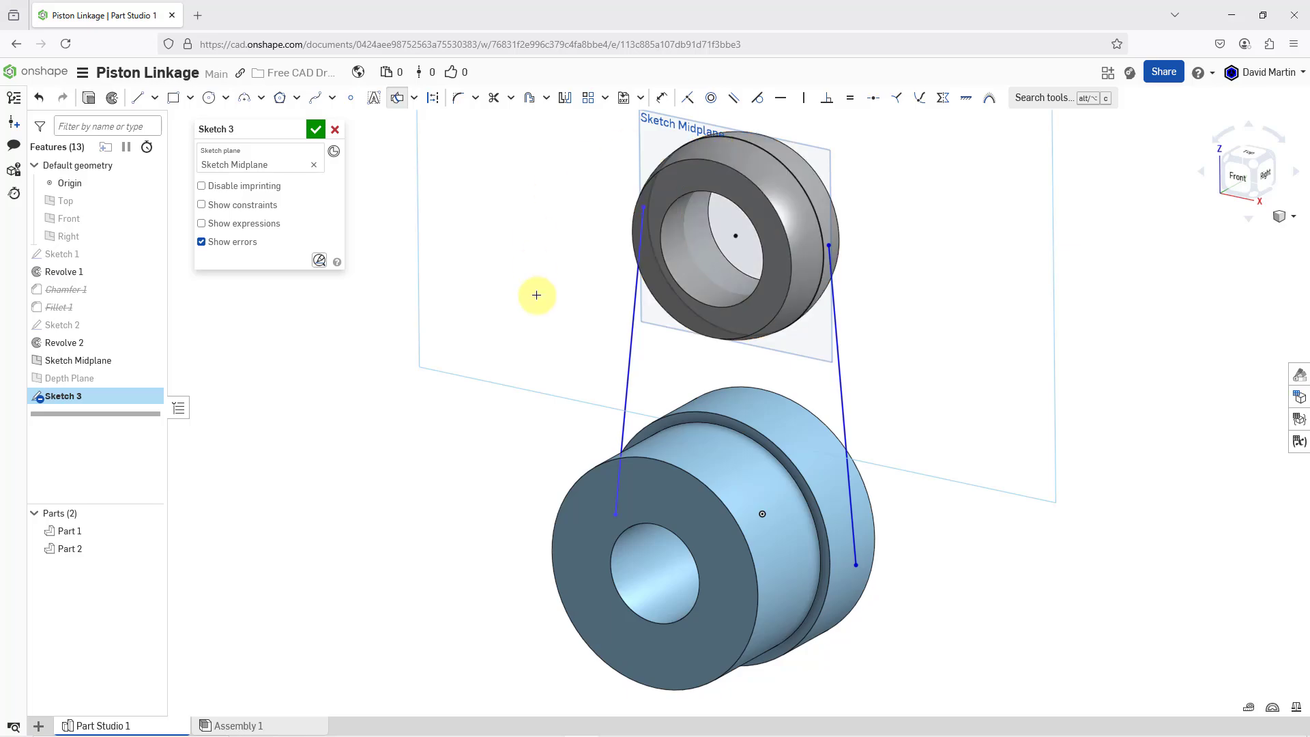
left_click(772, 414)
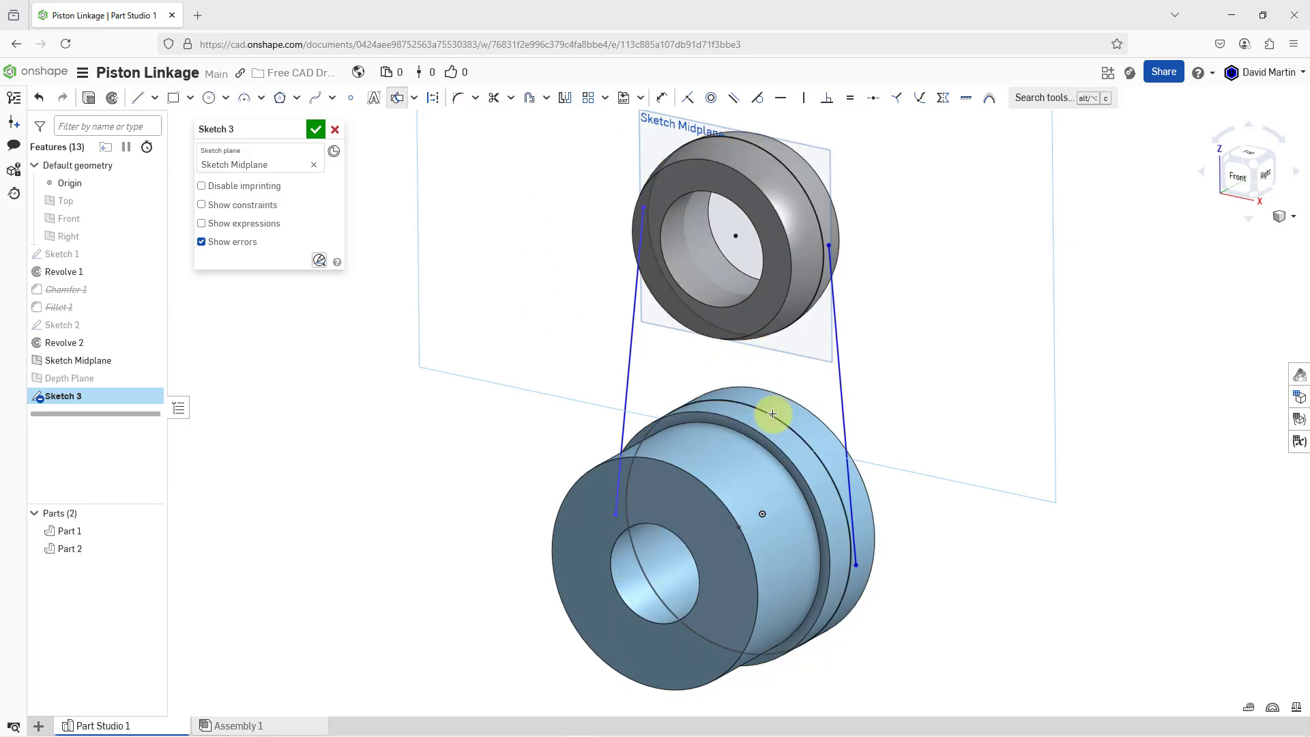
Make the upper endpoints of both side lines coincident with the ring's outer intersection circle
right_click(546, 239)
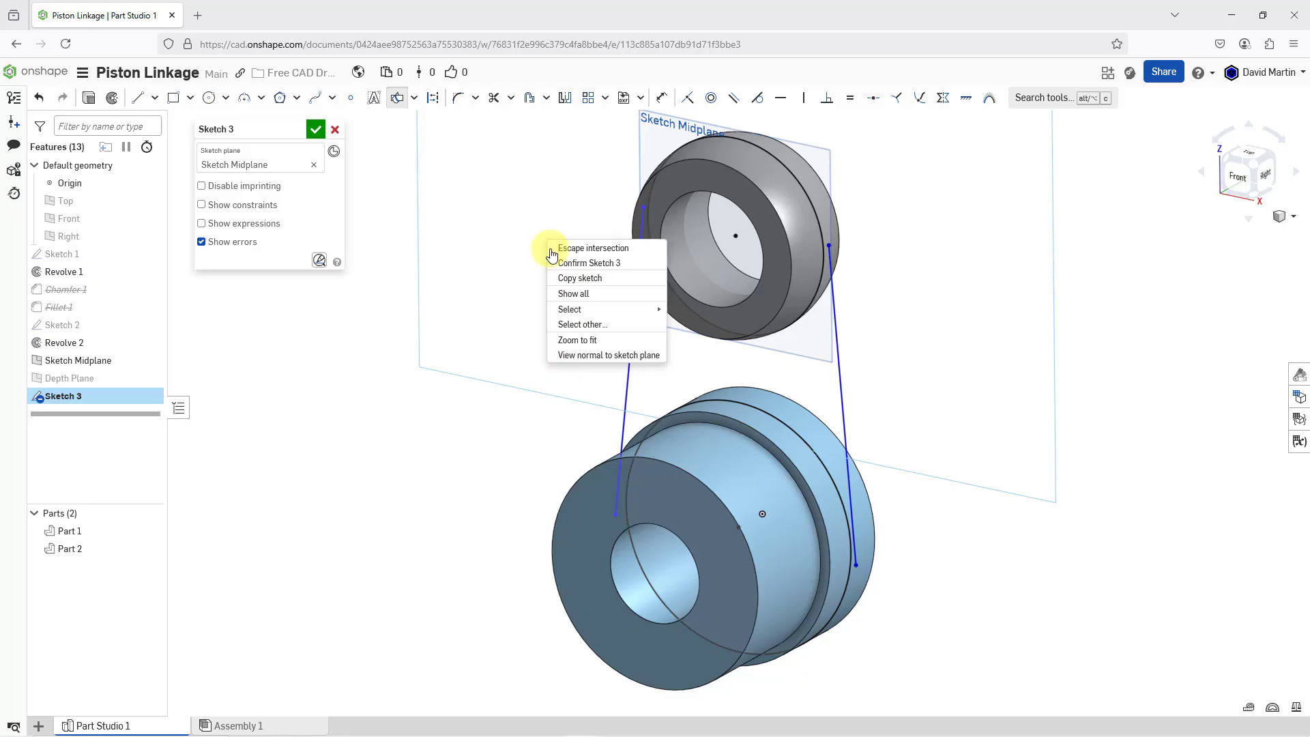
left_click(607, 353)
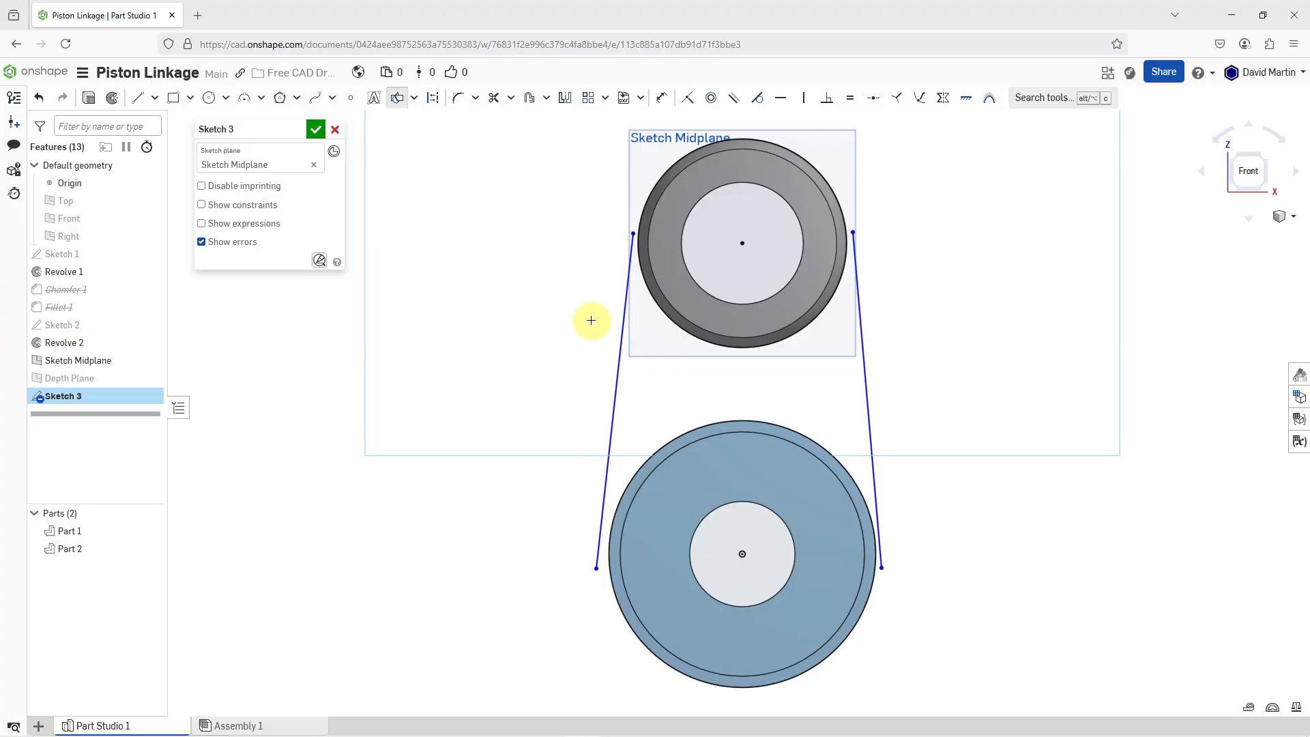
scroll(725, 204, "up", 3)
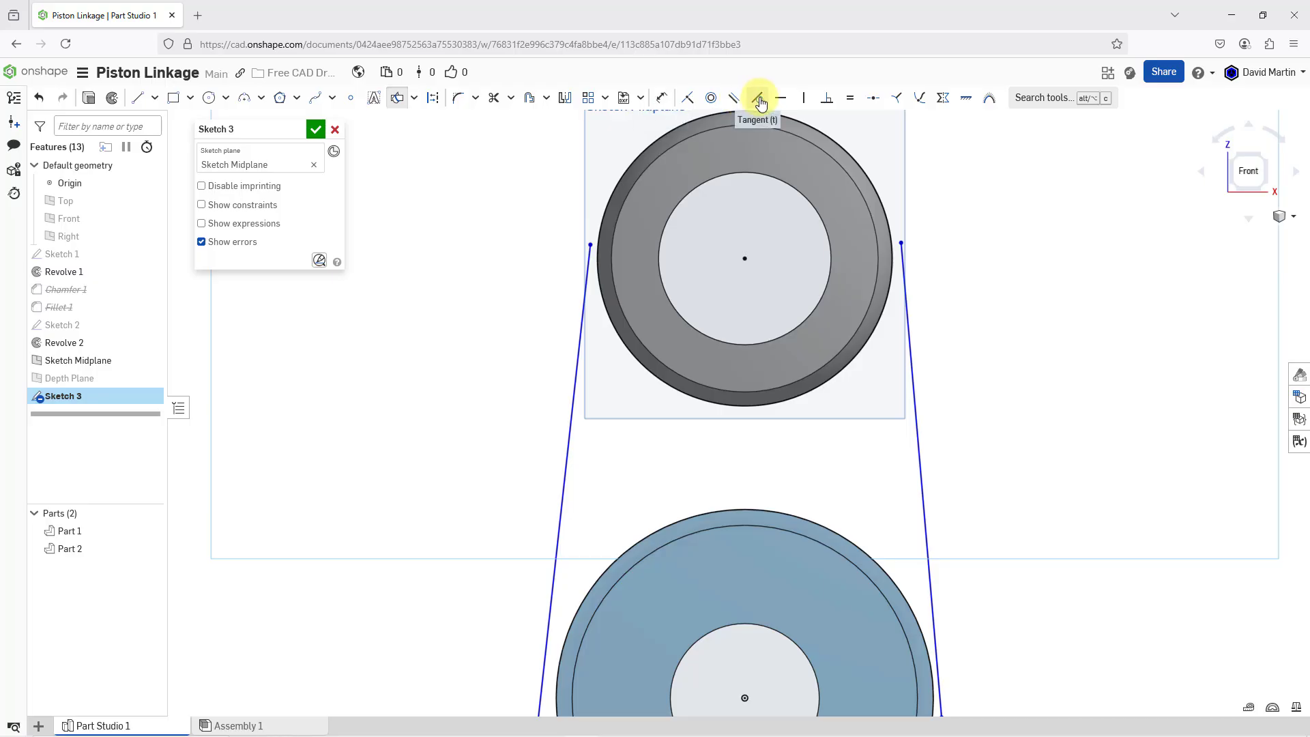
left_click(687, 99)
left_click(590, 244)
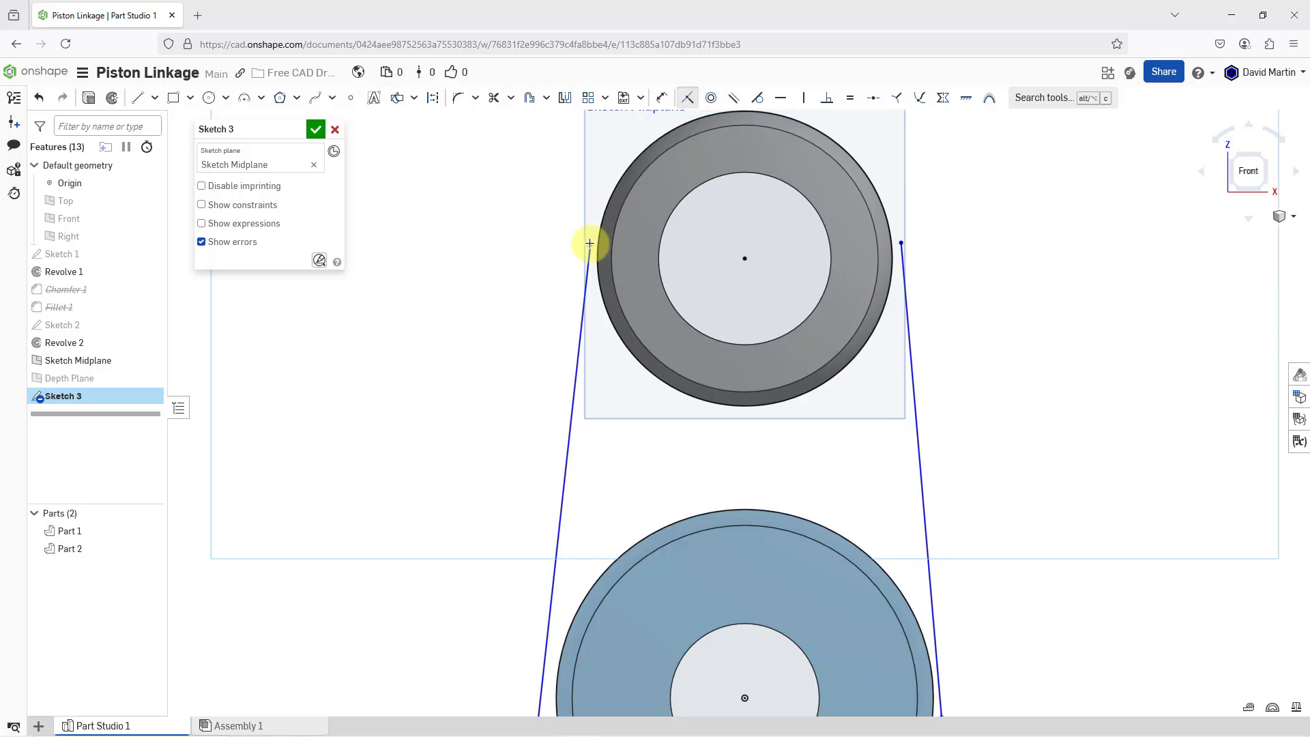
left_click(605, 204)
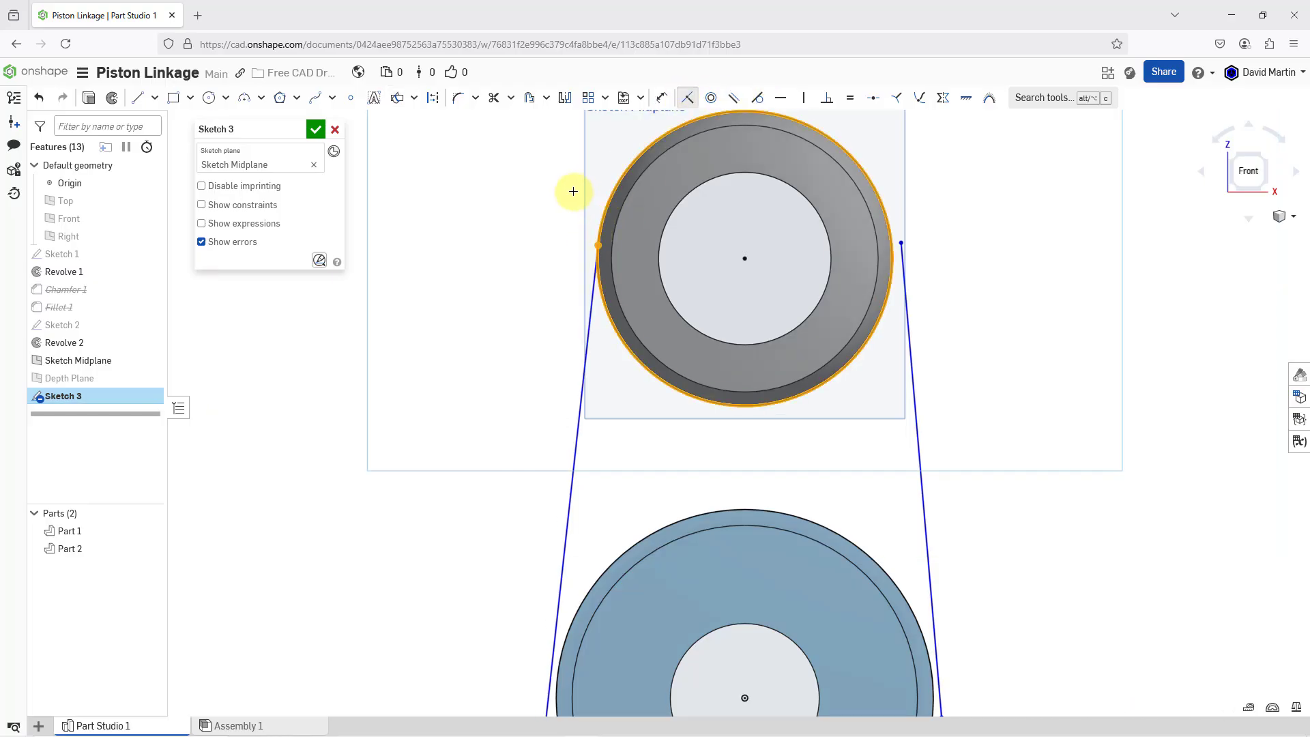
left_click(901, 242)
left_click(890, 231)
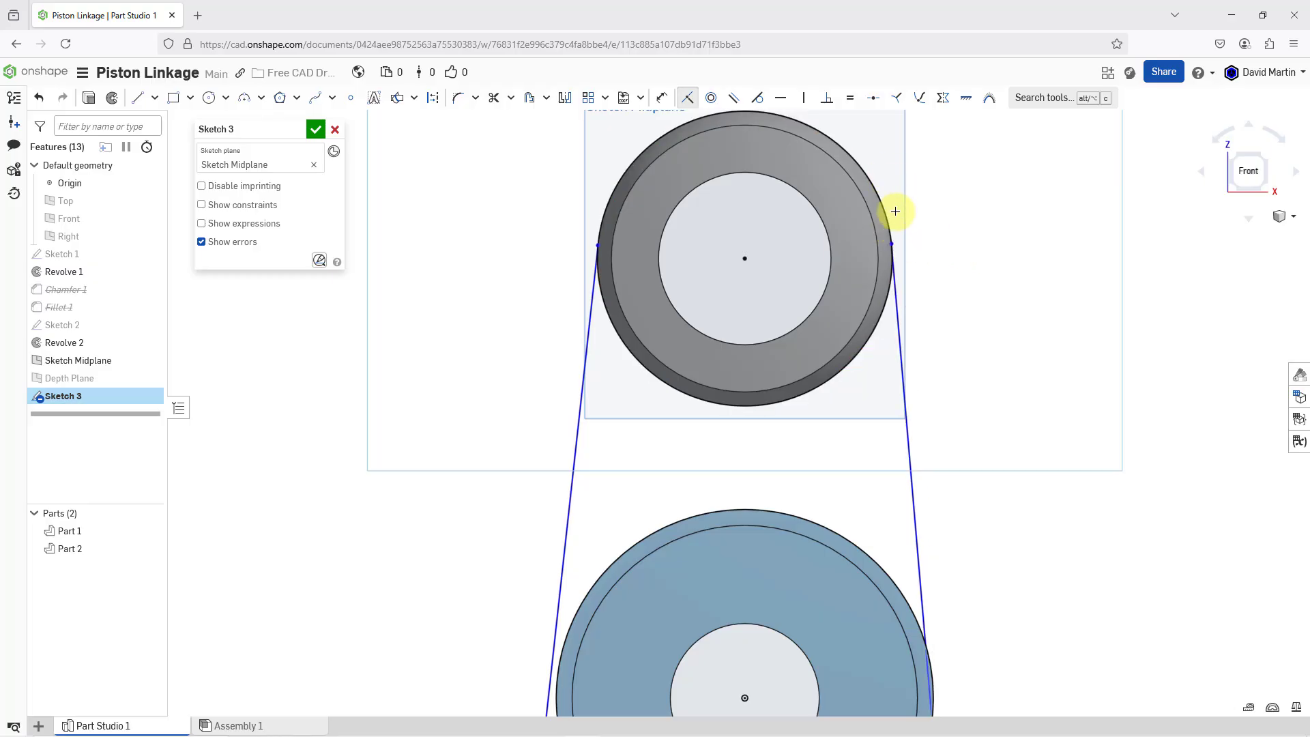
Make the lower endpoints of both side lines coincident with the hub's outer intersection circle
scroll(900, 220, "down", 3)
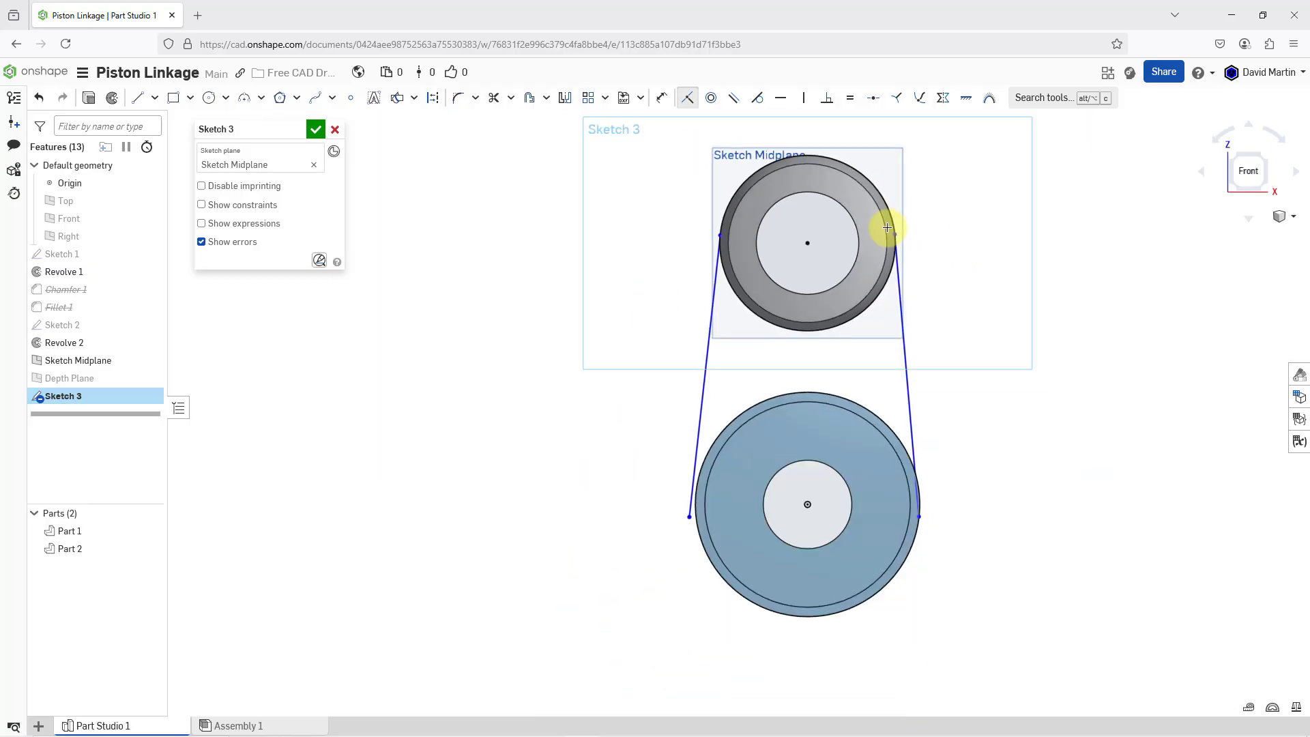
left_click(689, 513)
left_click(696, 527)
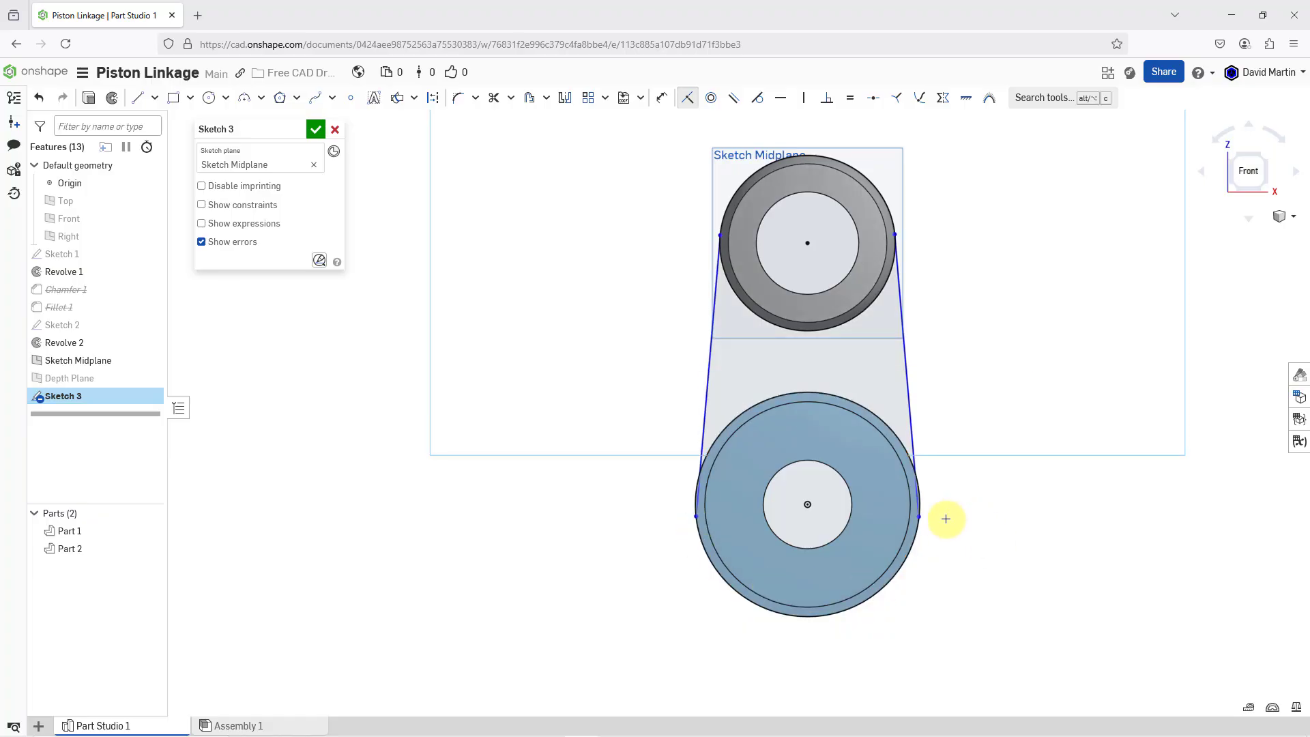
left_click(921, 518)
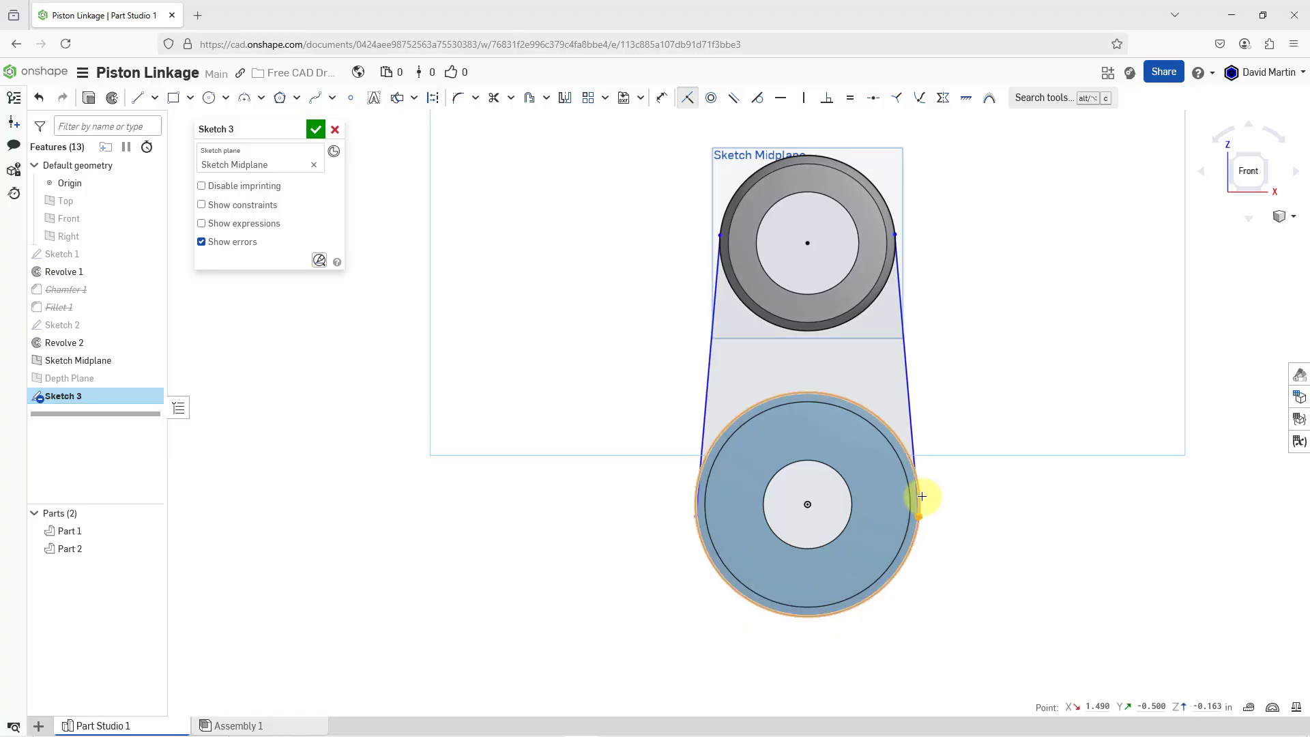
left_click(998, 488)
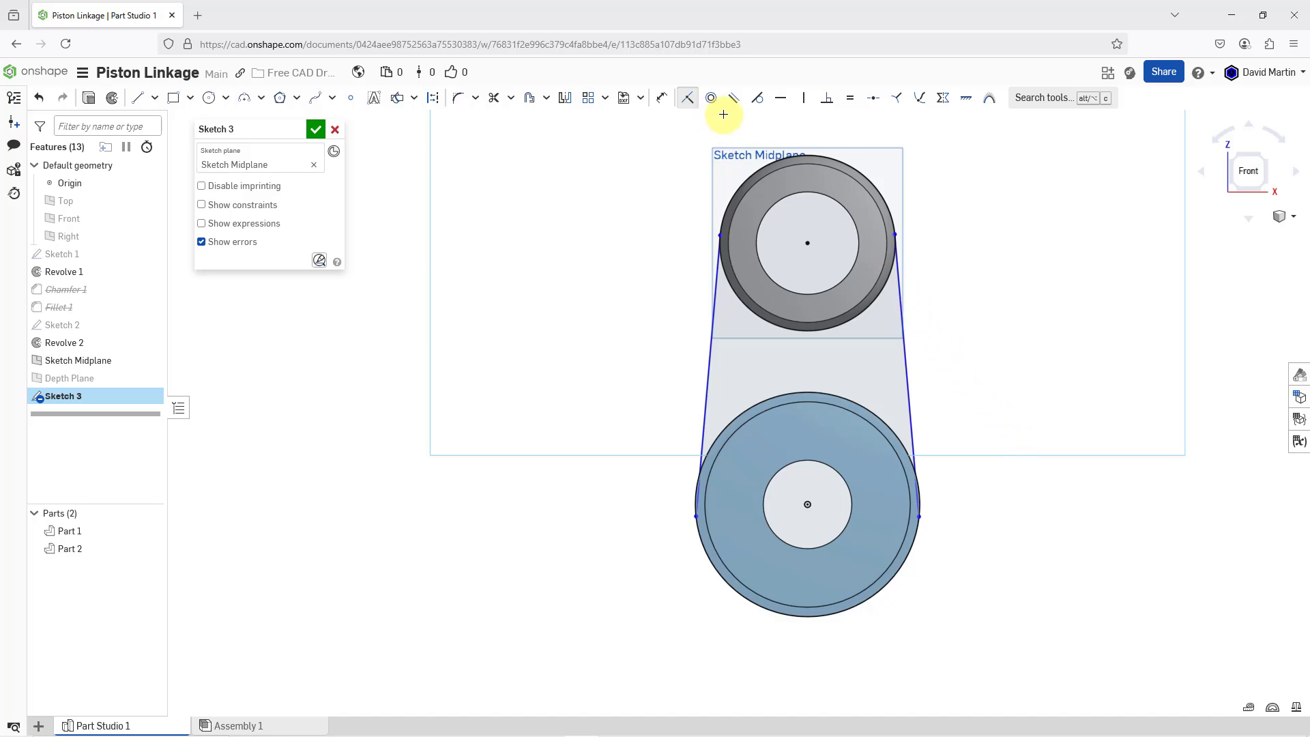
Apply a tangent constraint between the left side line and the ring's outer circle
left_click(755, 102)
scroll(771, 200, "up", 3)
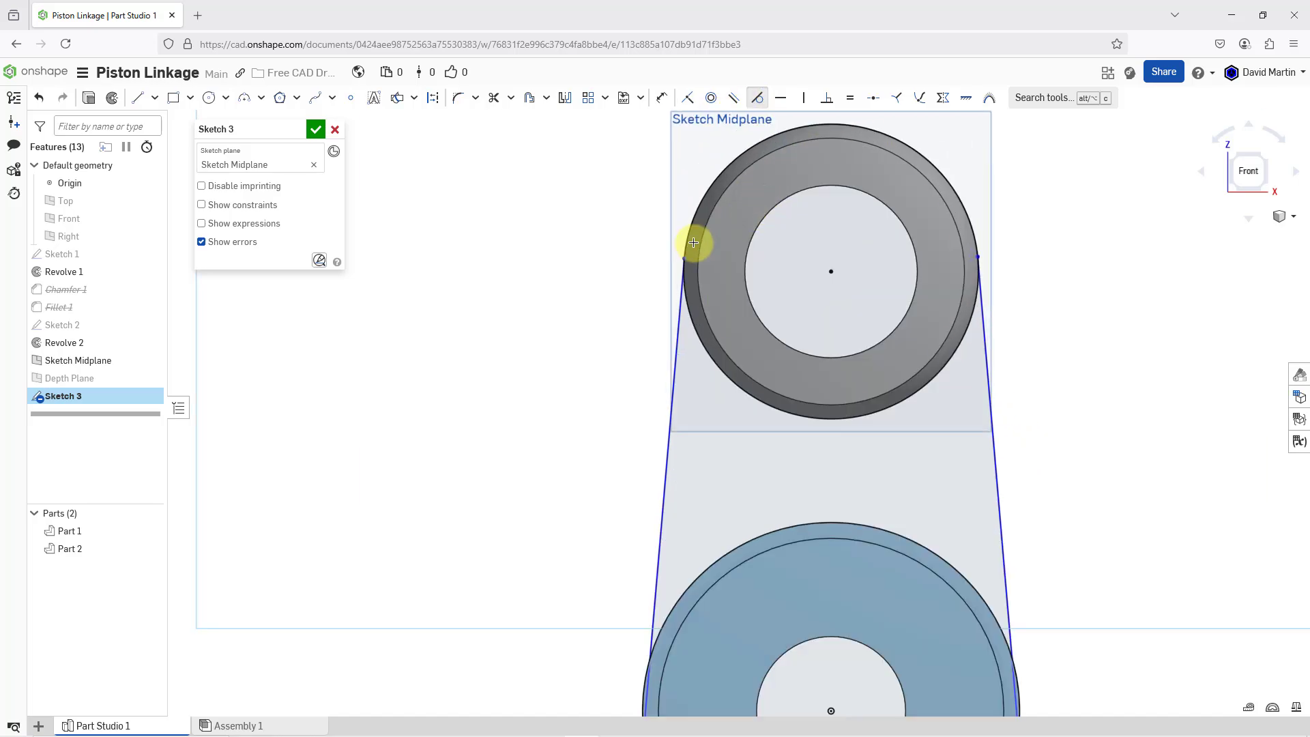
left_click(682, 295)
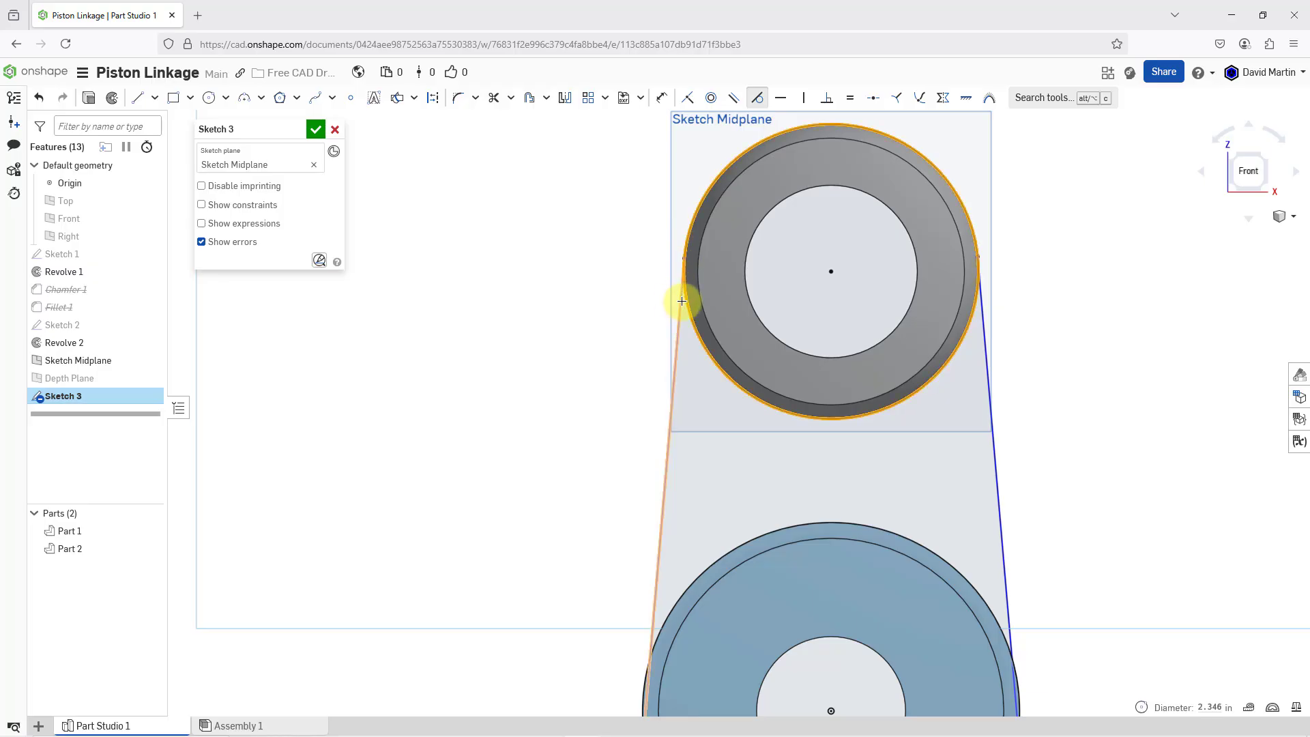
left_click(682, 301)
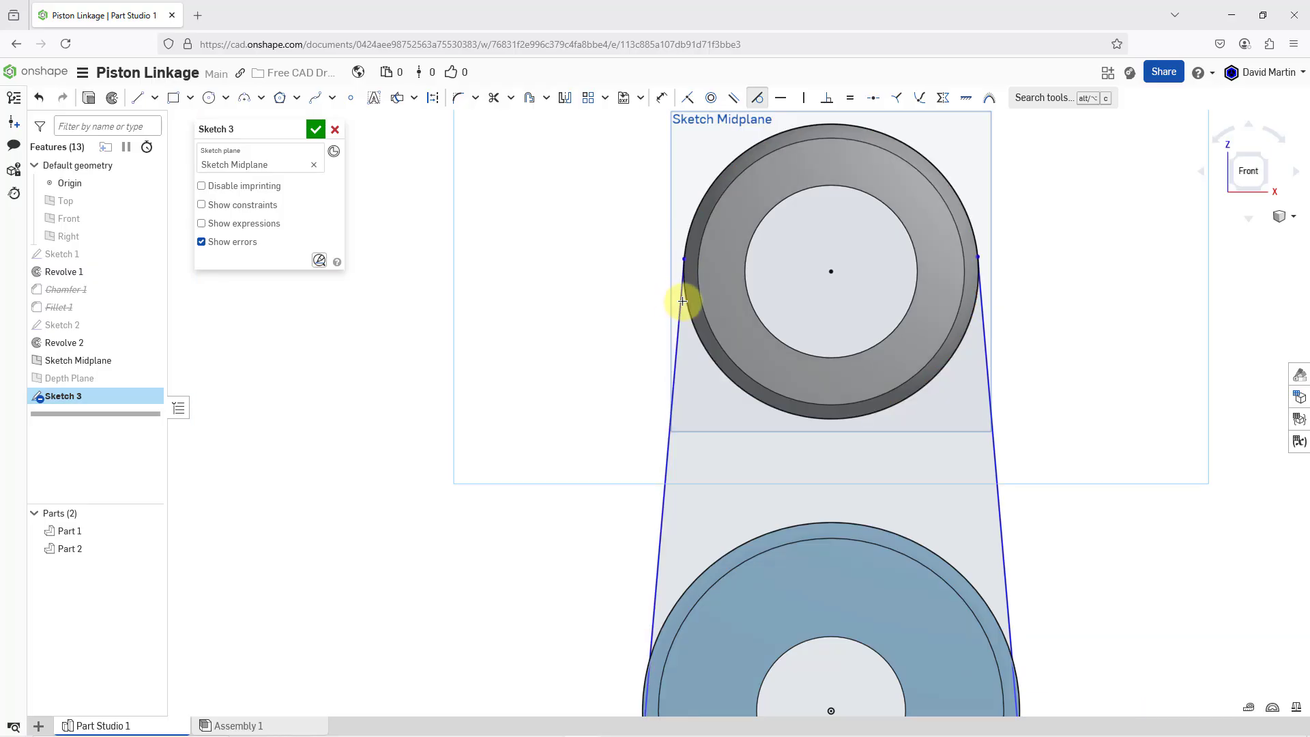
left_click(985, 321)
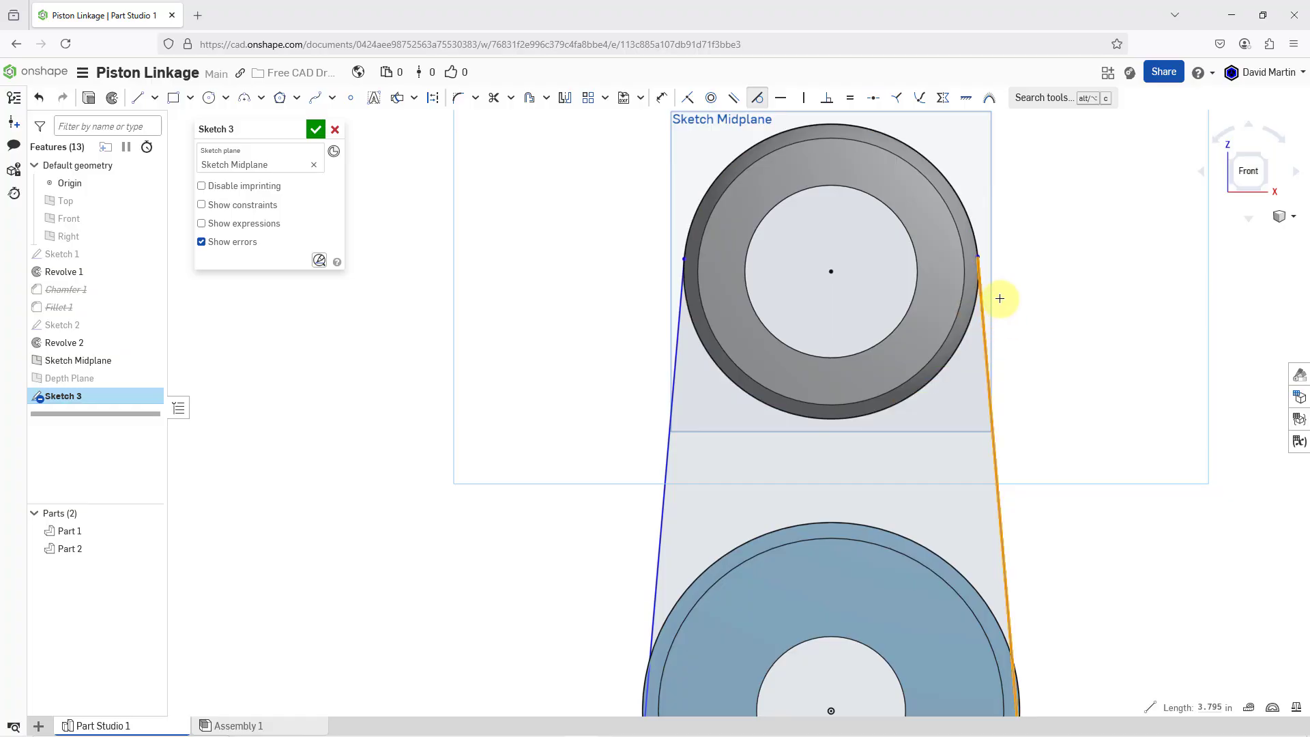
Apply a tangent constraint between the left side line and the hub's outer circle
scroll(935, 236, "down", 3)
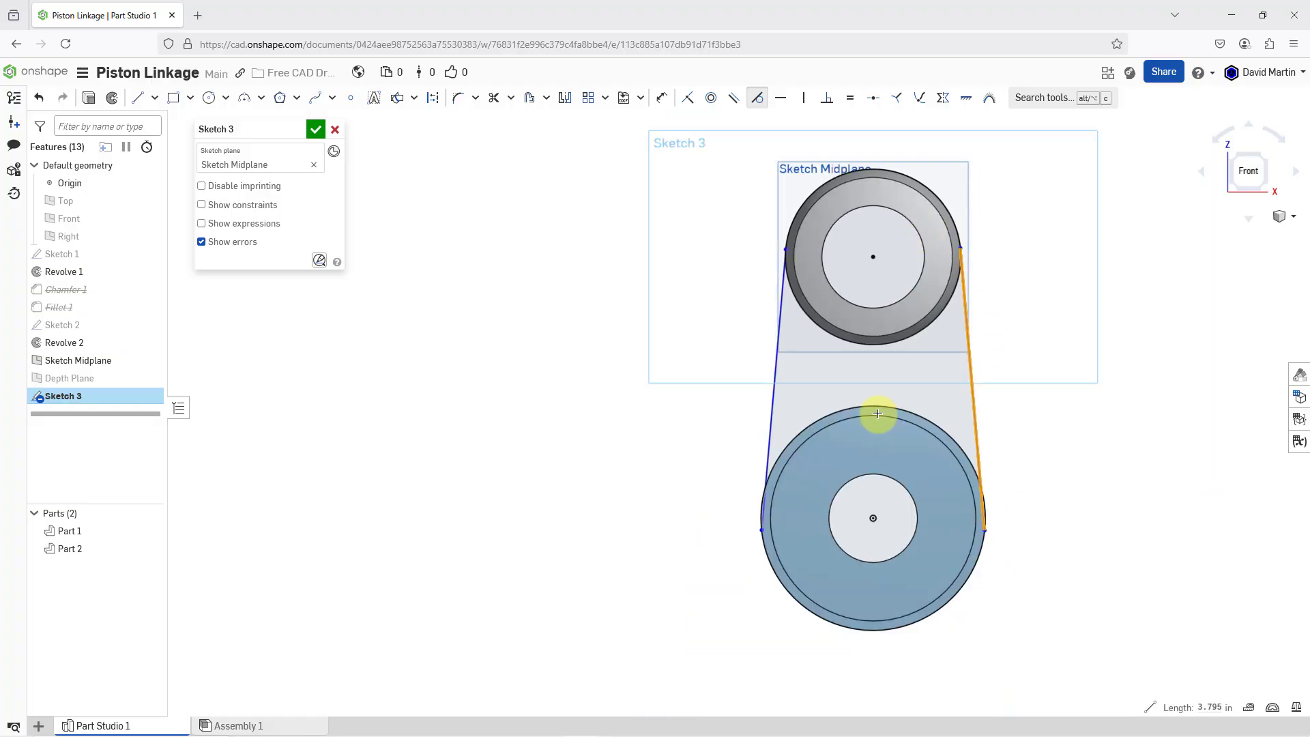
left_click(763, 462)
left_click(766, 469)
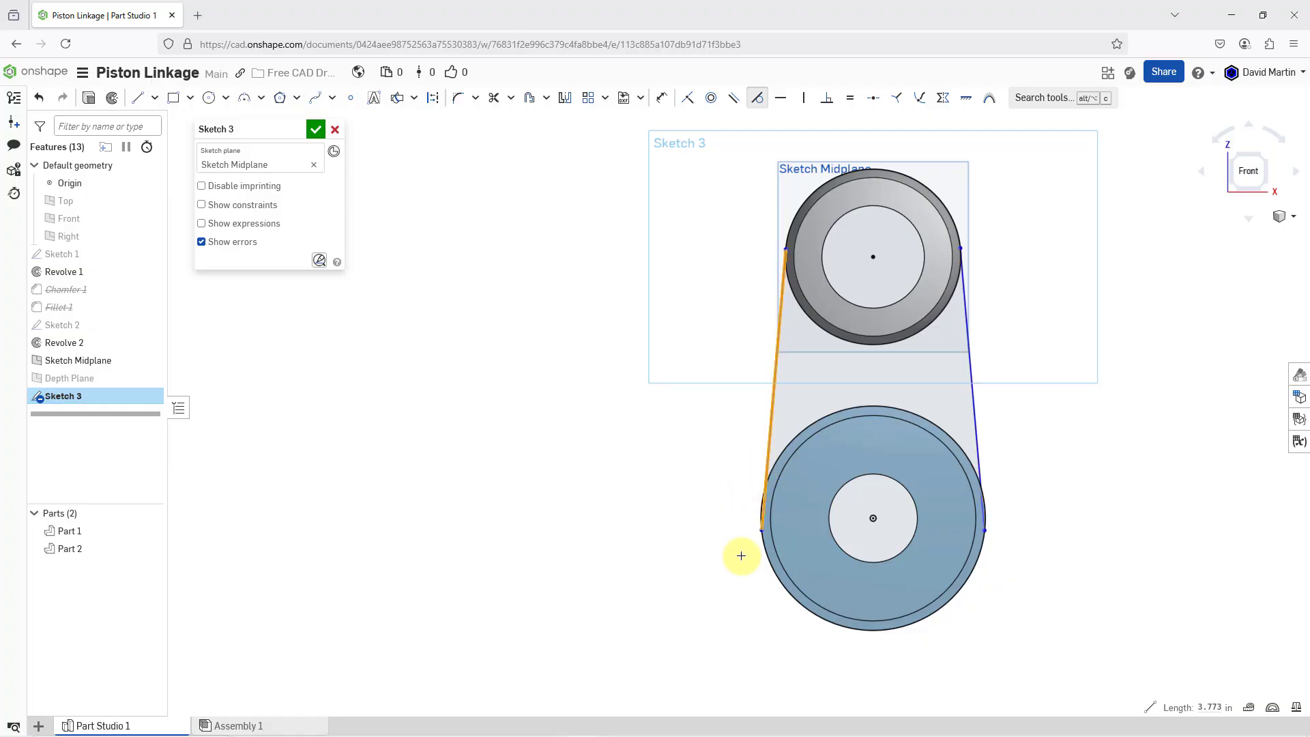
left_click(763, 552)
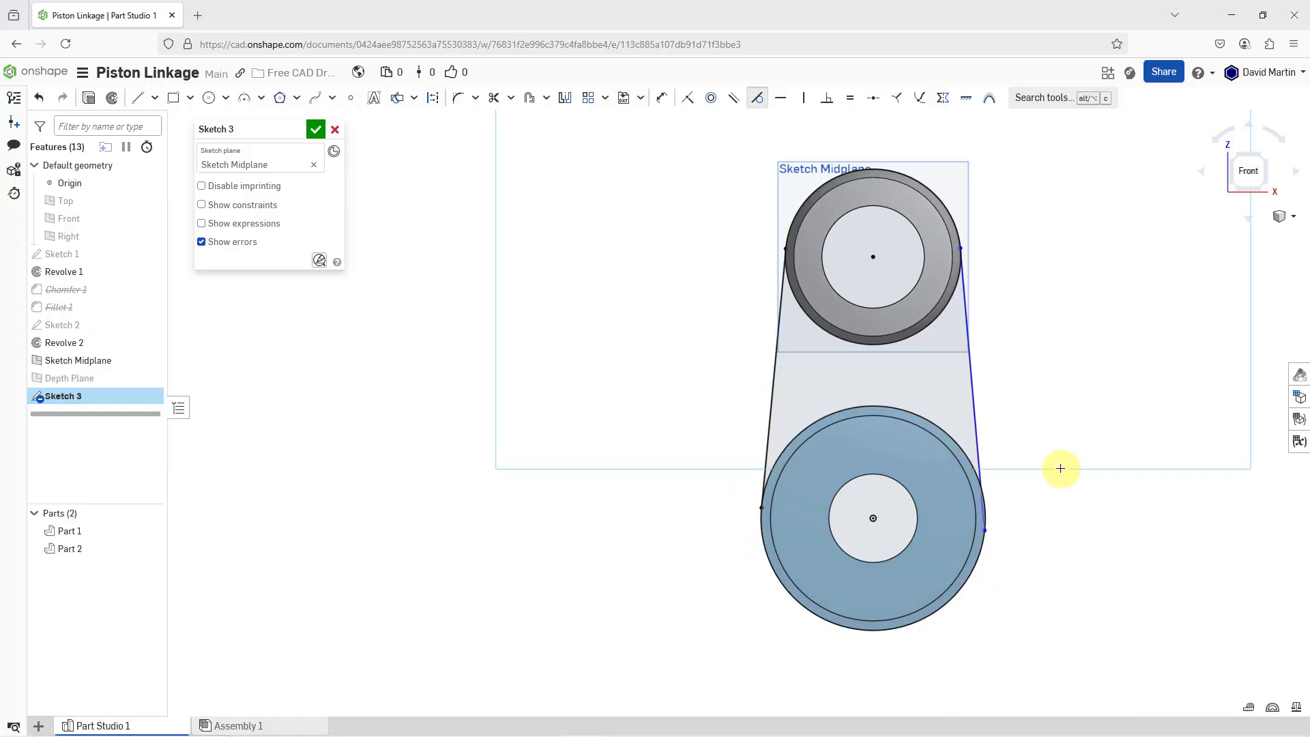
Make the right side line tangent to both the hub's and the ring's outer circles
left_click(980, 455)
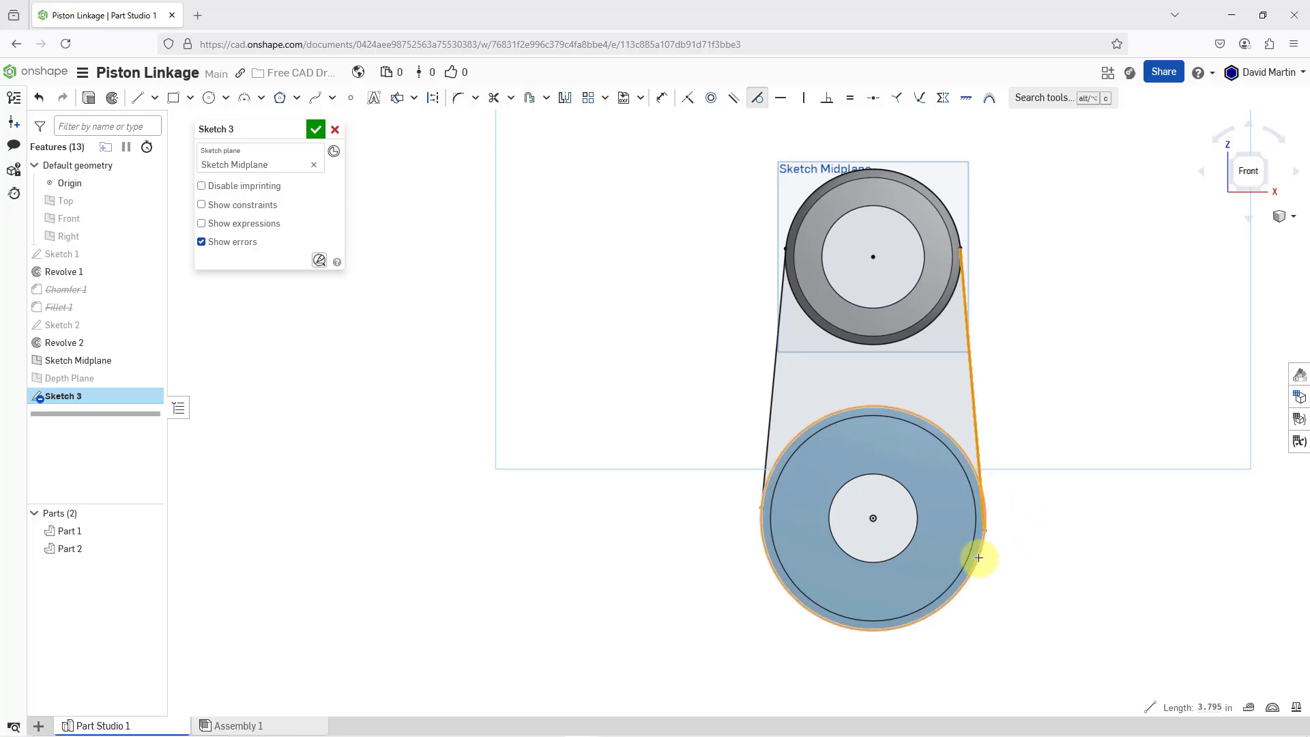
left_click(978, 557)
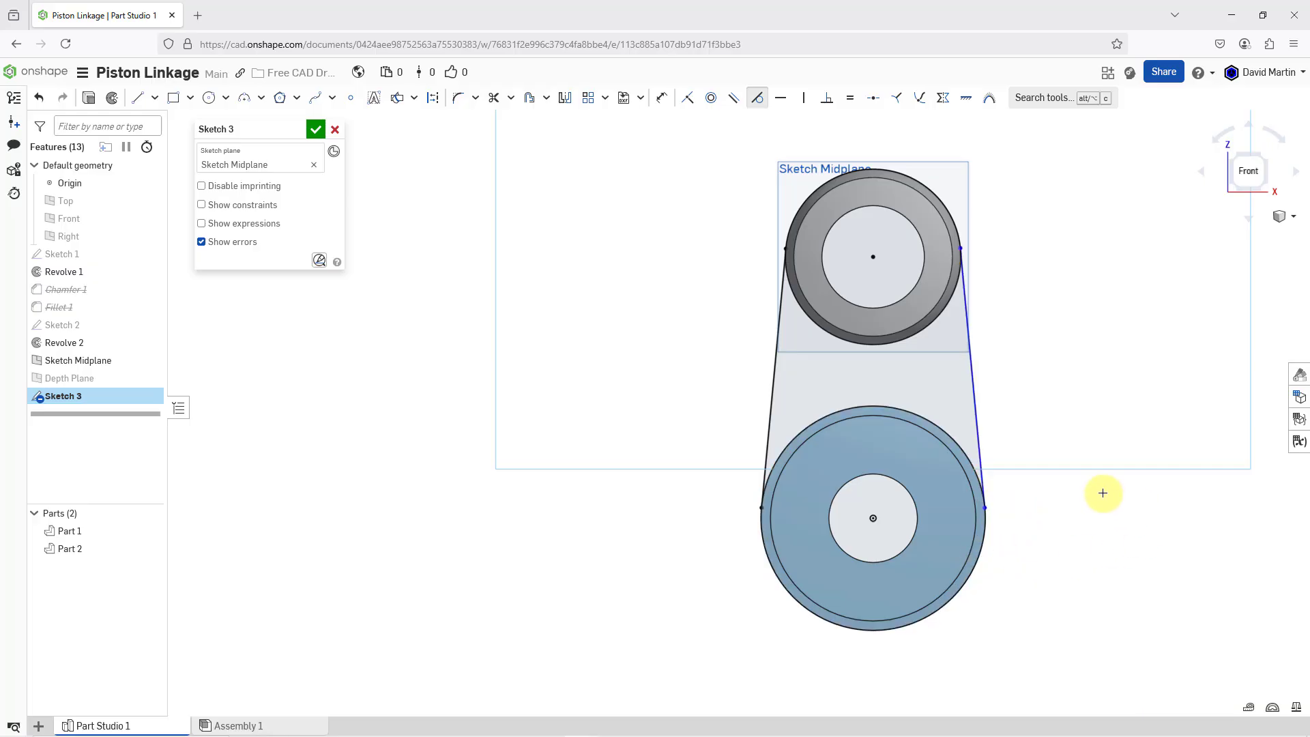
scroll(981, 253, "up", 5)
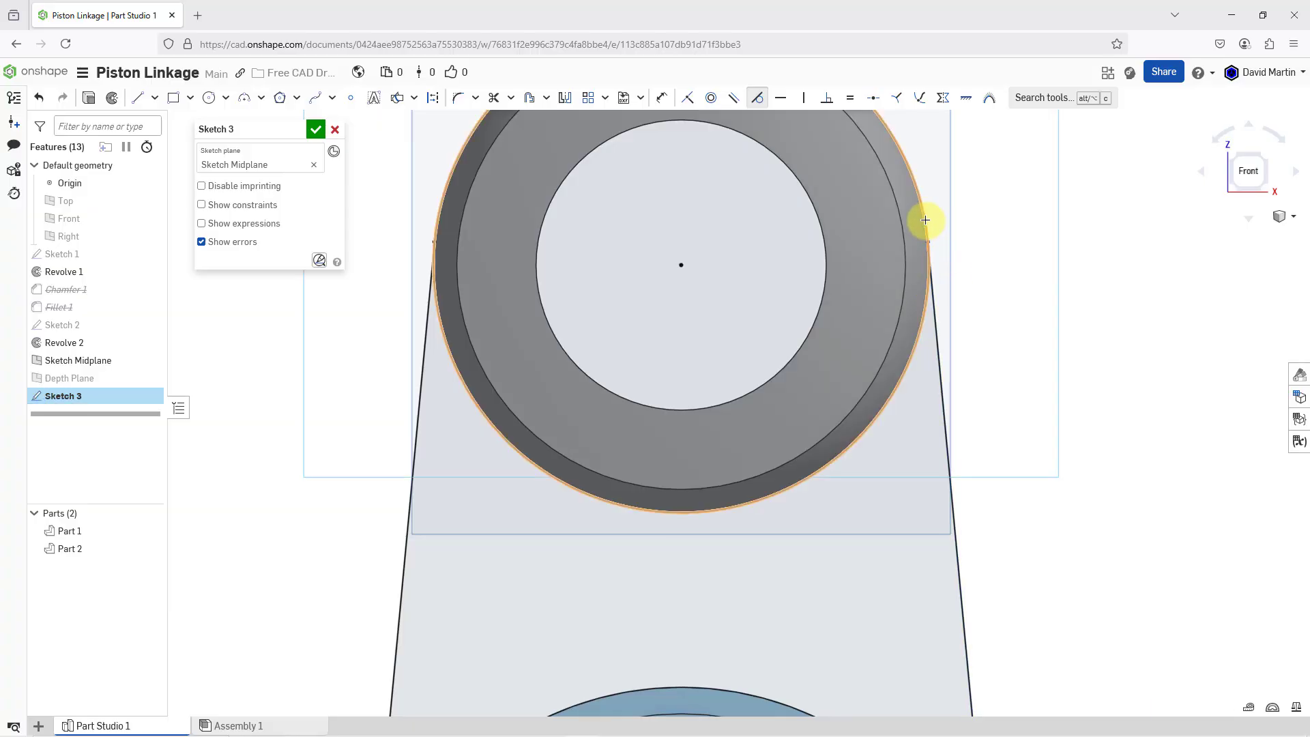
scroll(796, 282, "down", 5)
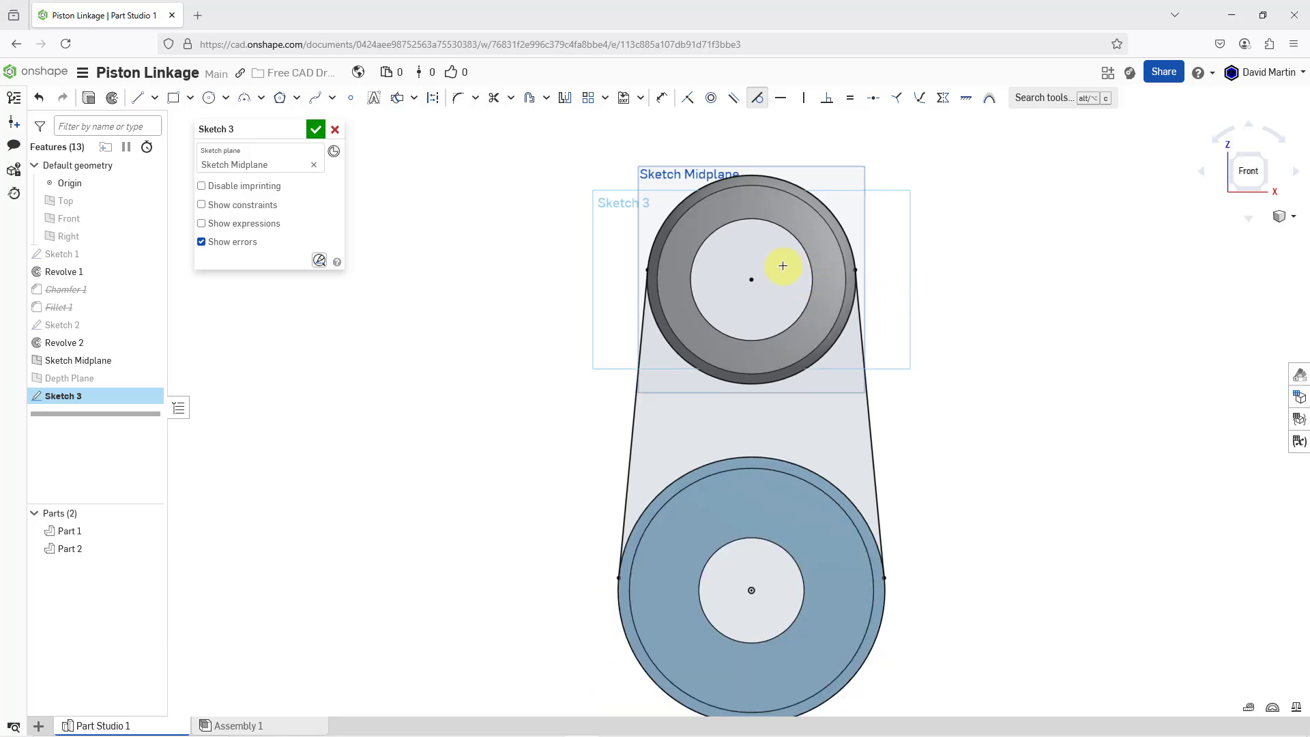
Finish the linkage arm sketch on Sketch Midplane
right_click_drag(768, 266, 732, 277)
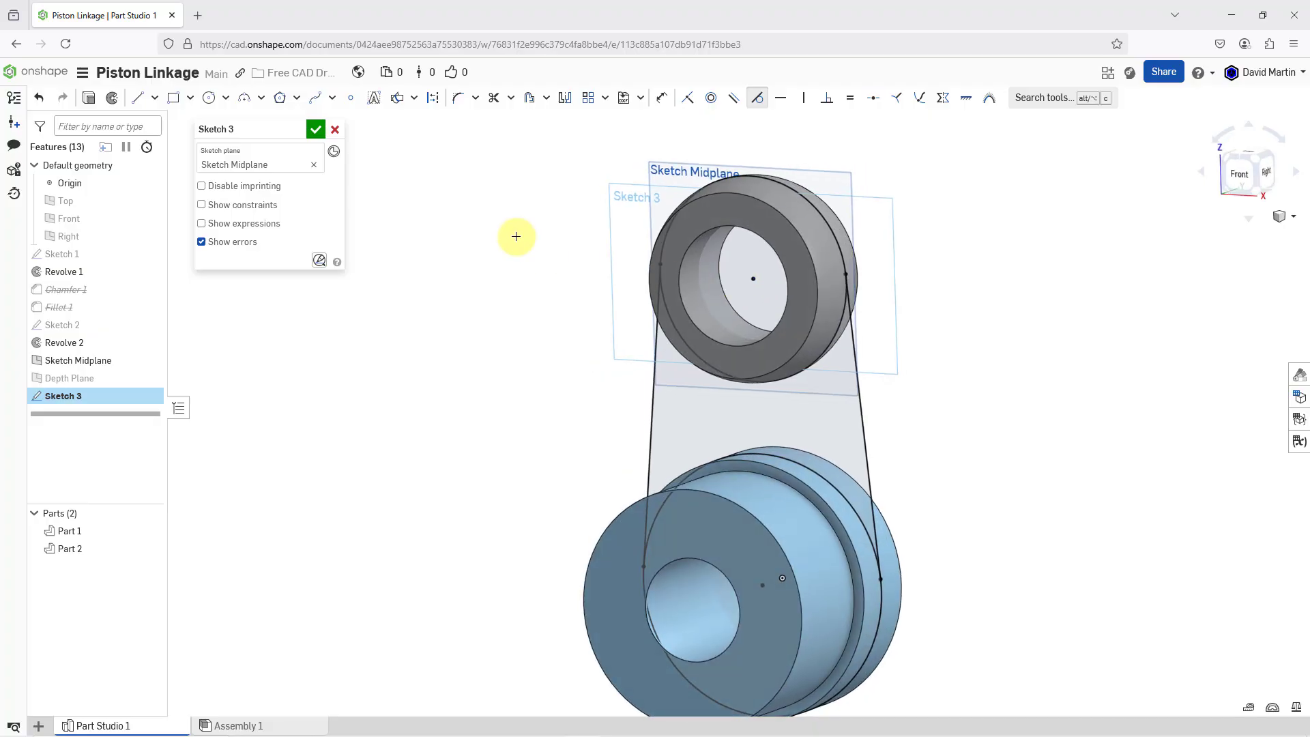
left_click(313, 131)
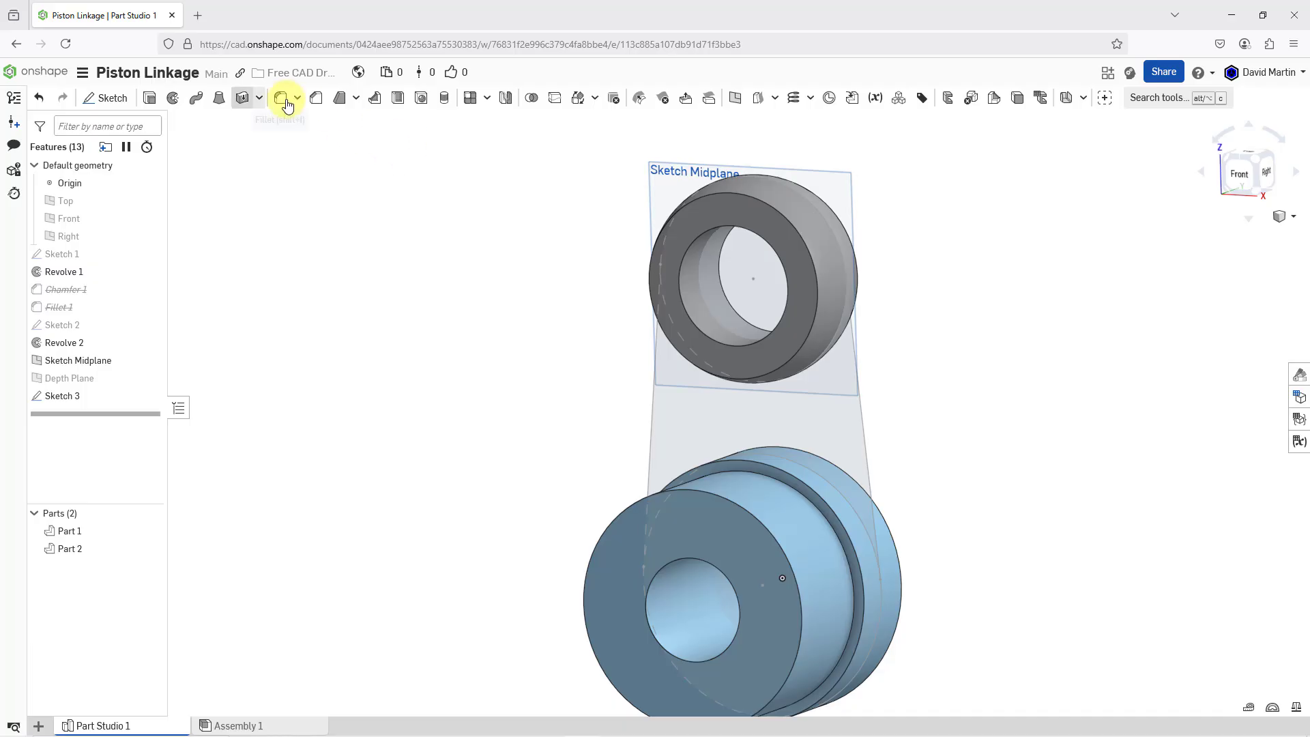
left_click(150, 99)
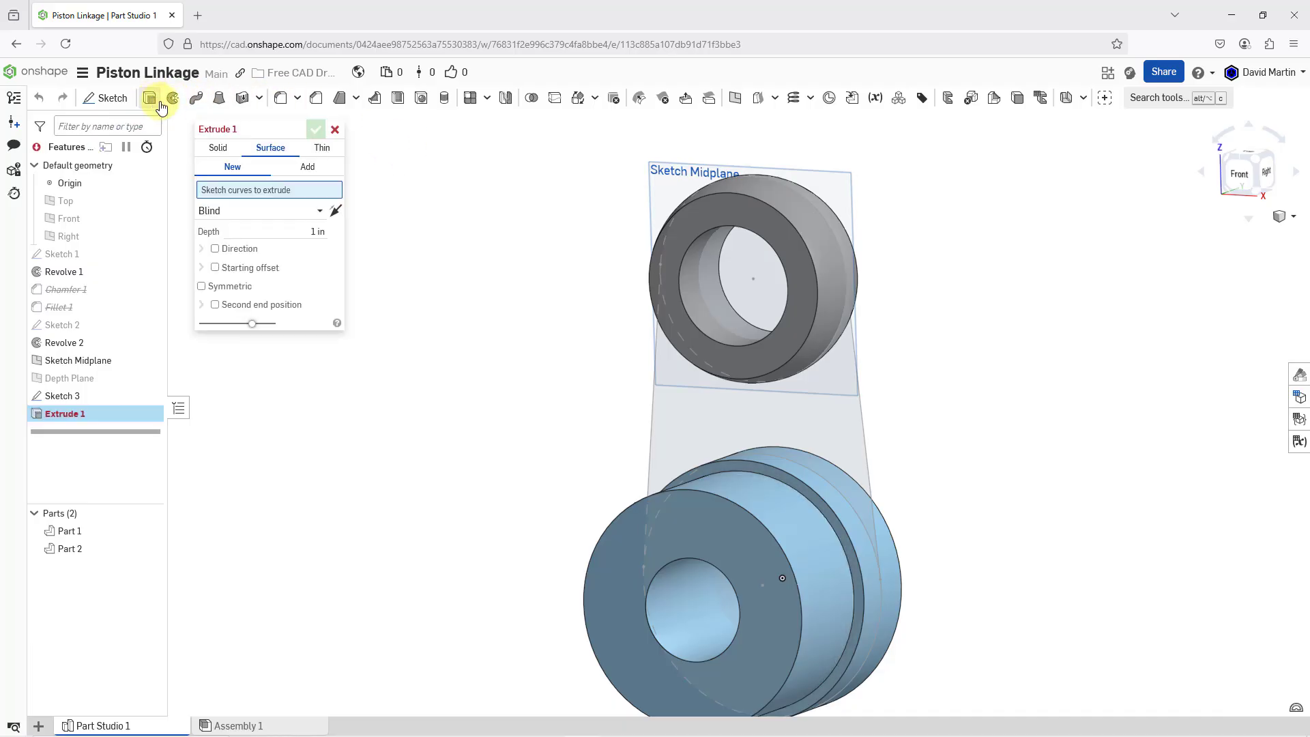
left_click(68, 396)
right_click_drag(596, 402, 583, 359)
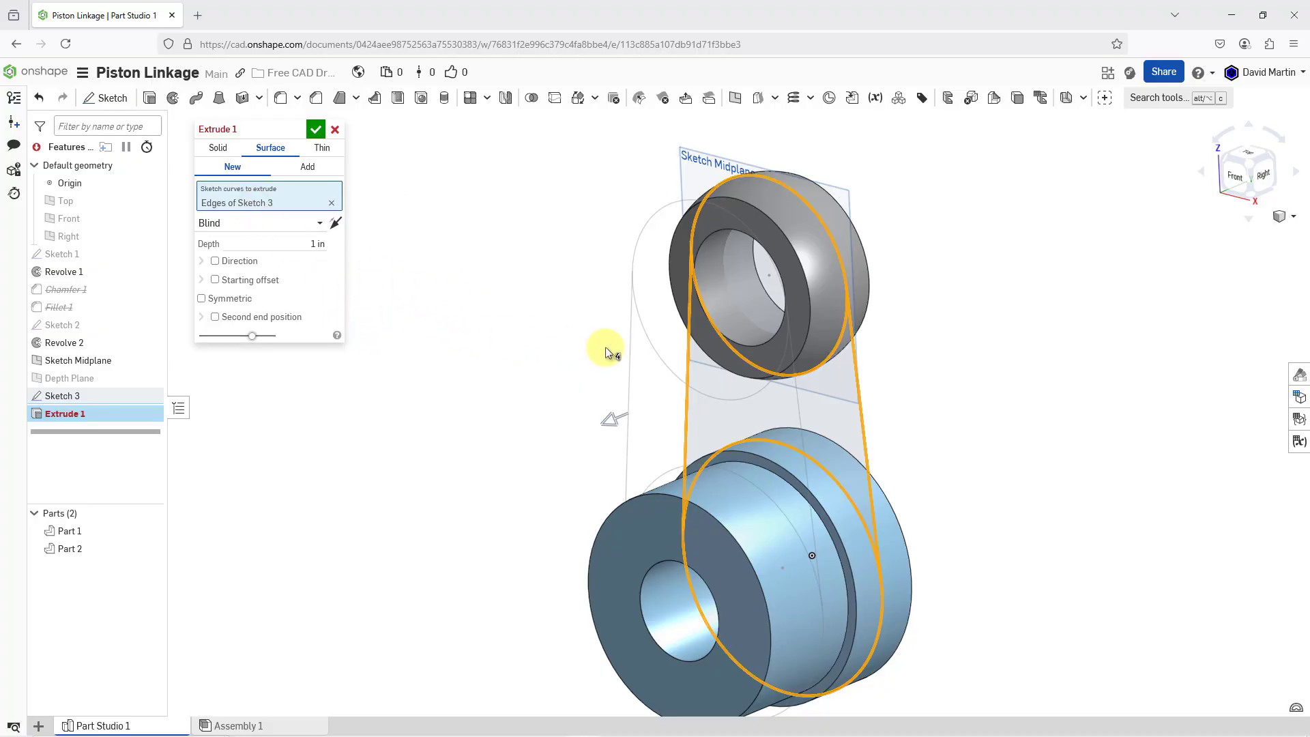
mouse_move(710, 407)
right_mouse_down()
mouse_move(661, 389)
mouse_move(720, 401)
mouse_move(717, 391)
right_mouse_up()
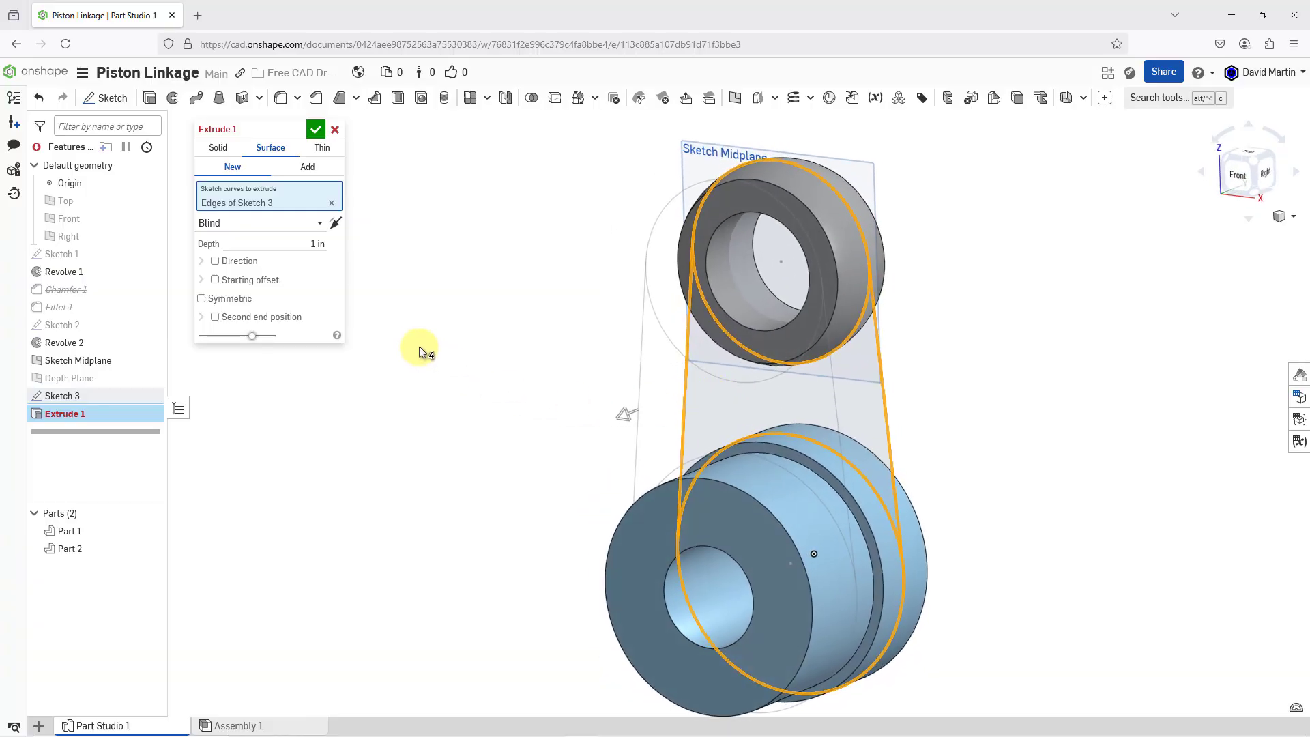
left_click(334, 129)
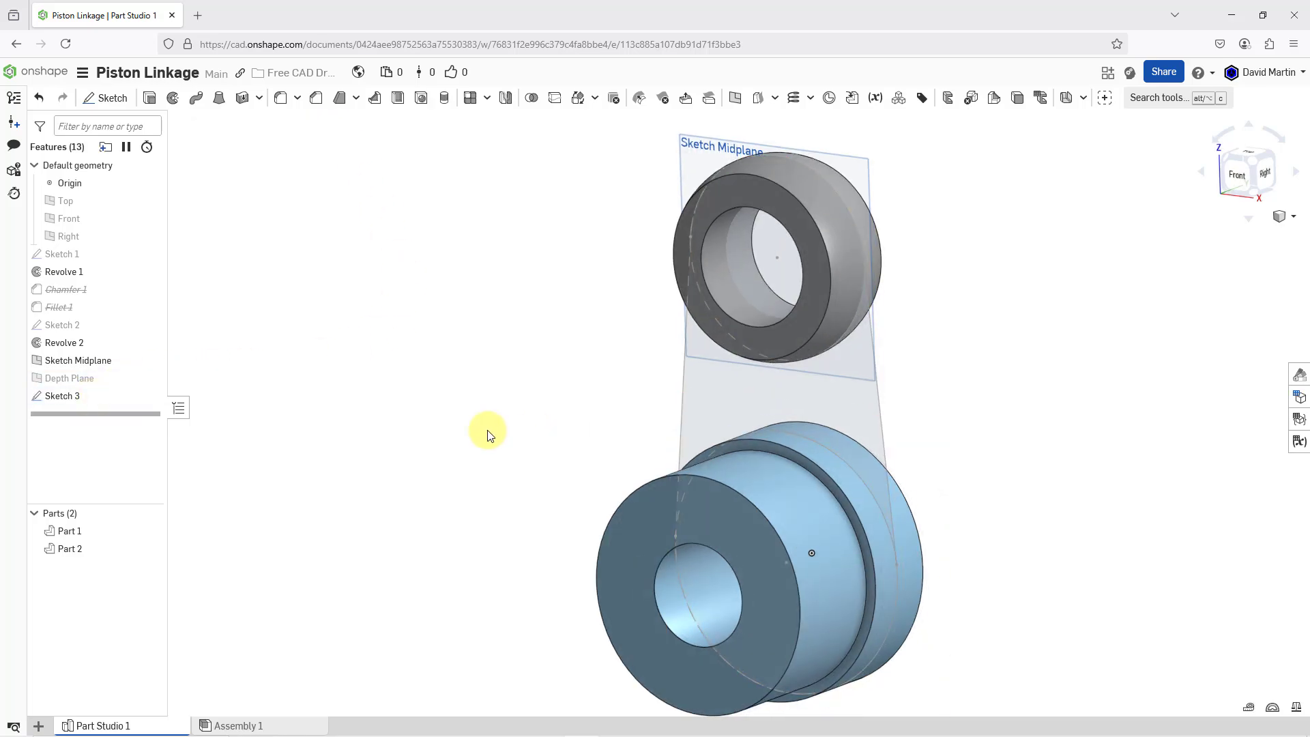
Edit Sketch 3 to add circles derived from the bores of the hub and the ring, and accept the sketch
right_click(80, 400)
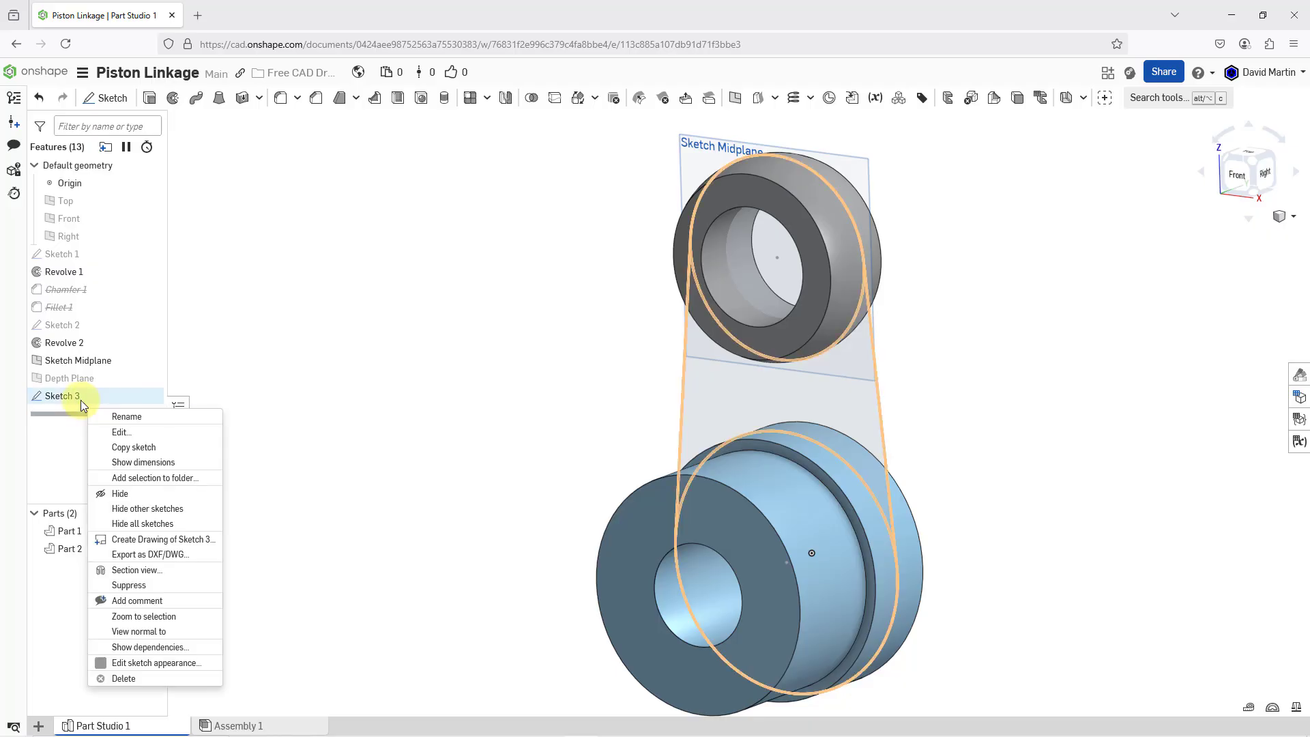
left_click(132, 433)
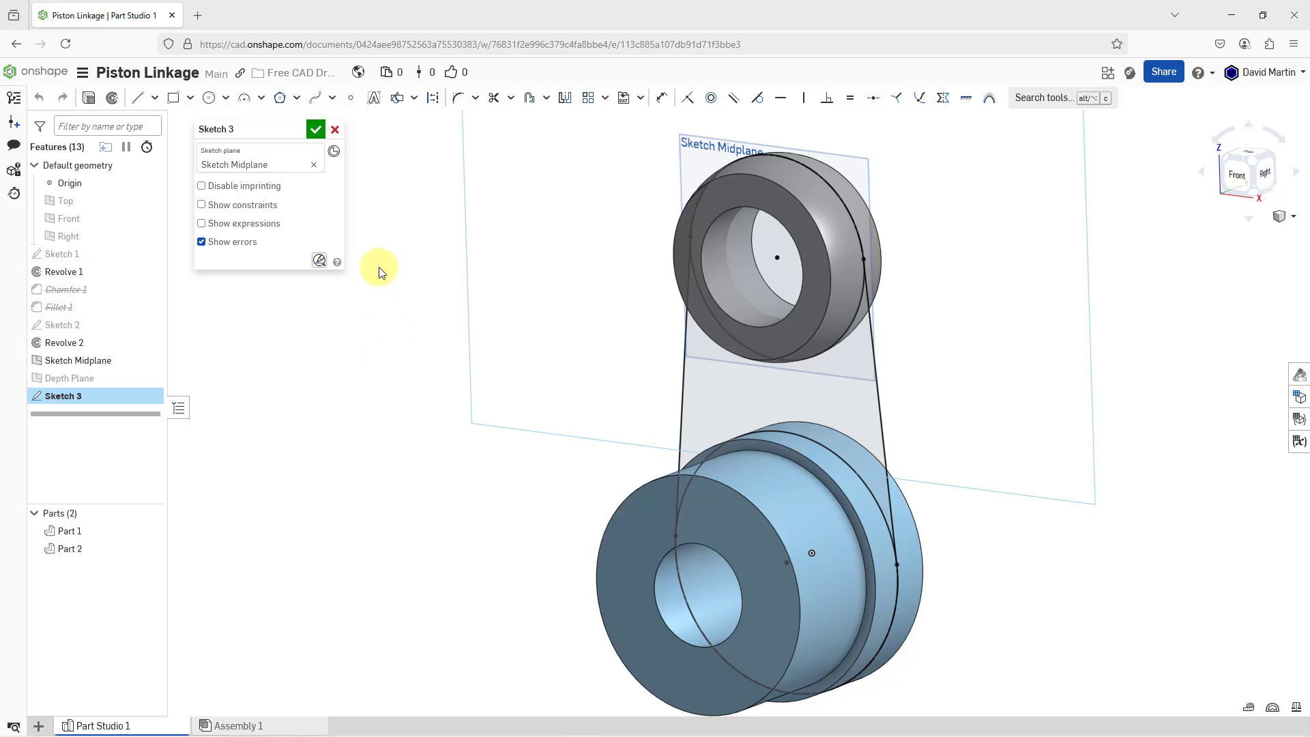
left_click(398, 99)
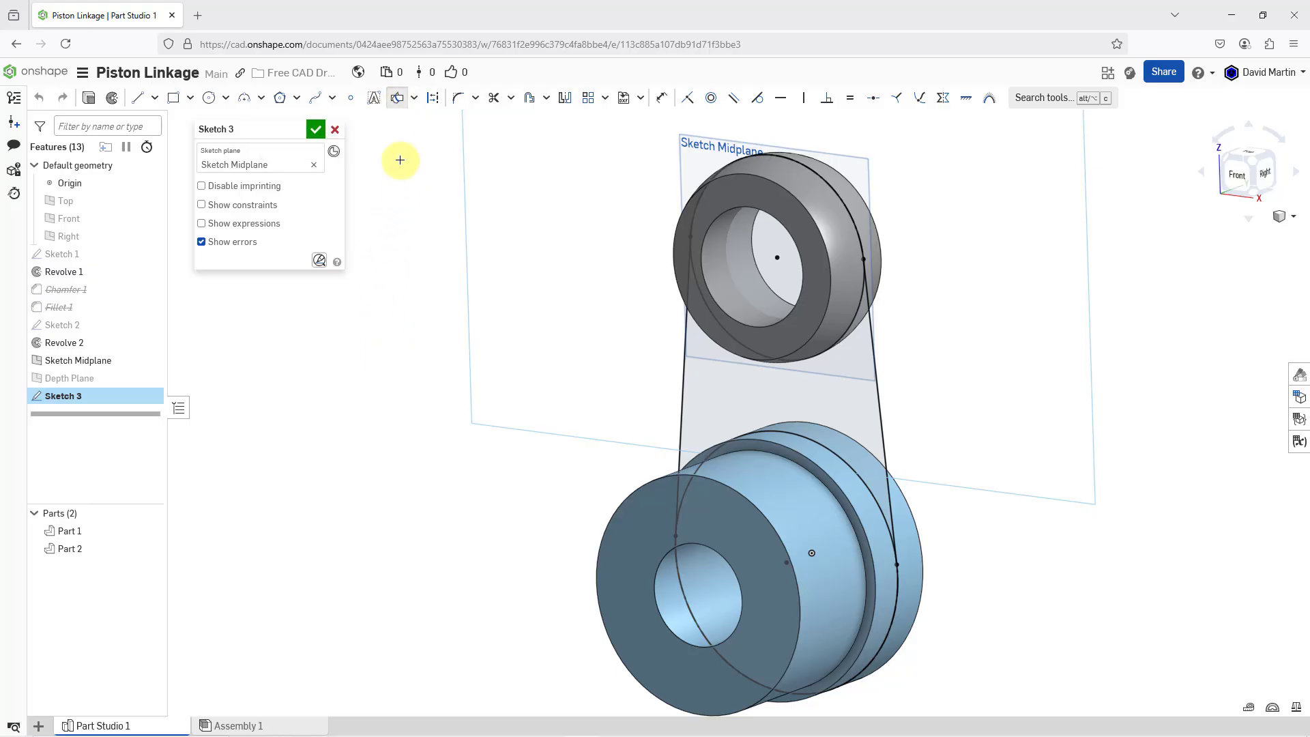
left_click(719, 609)
left_click(751, 294)
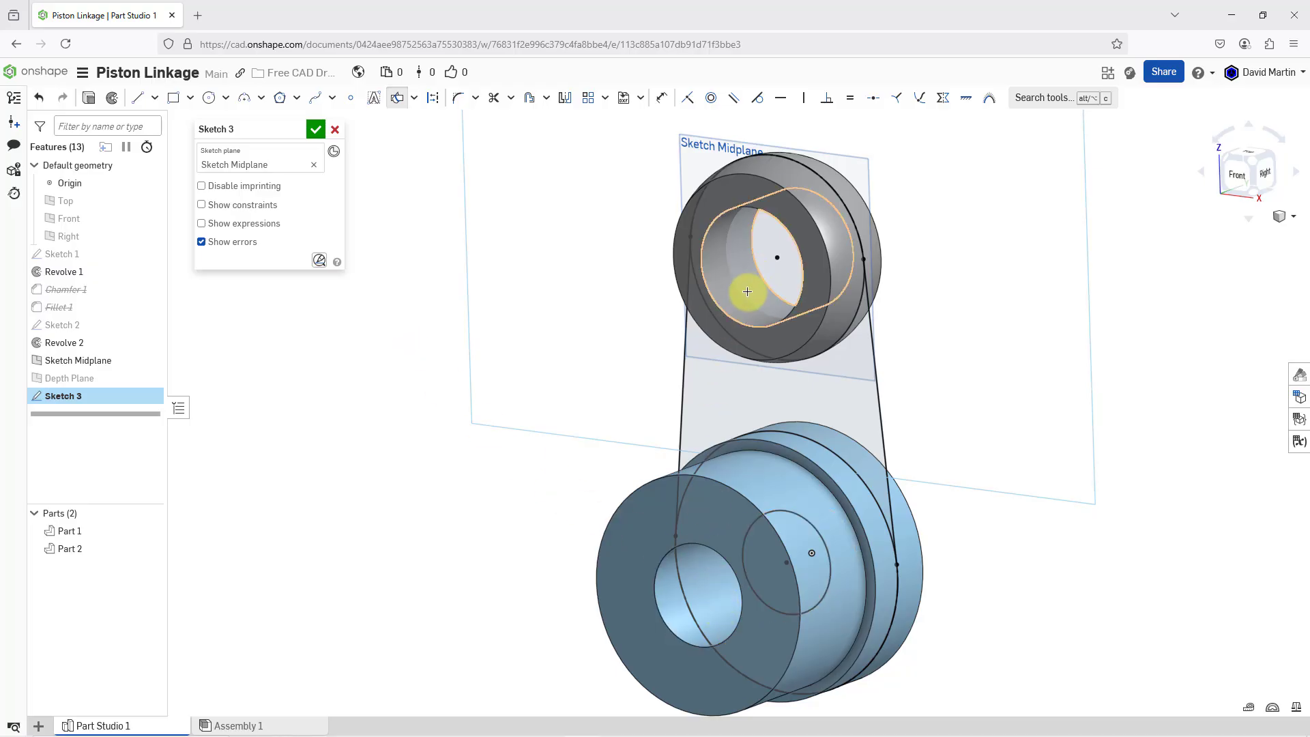
left_click(315, 129)
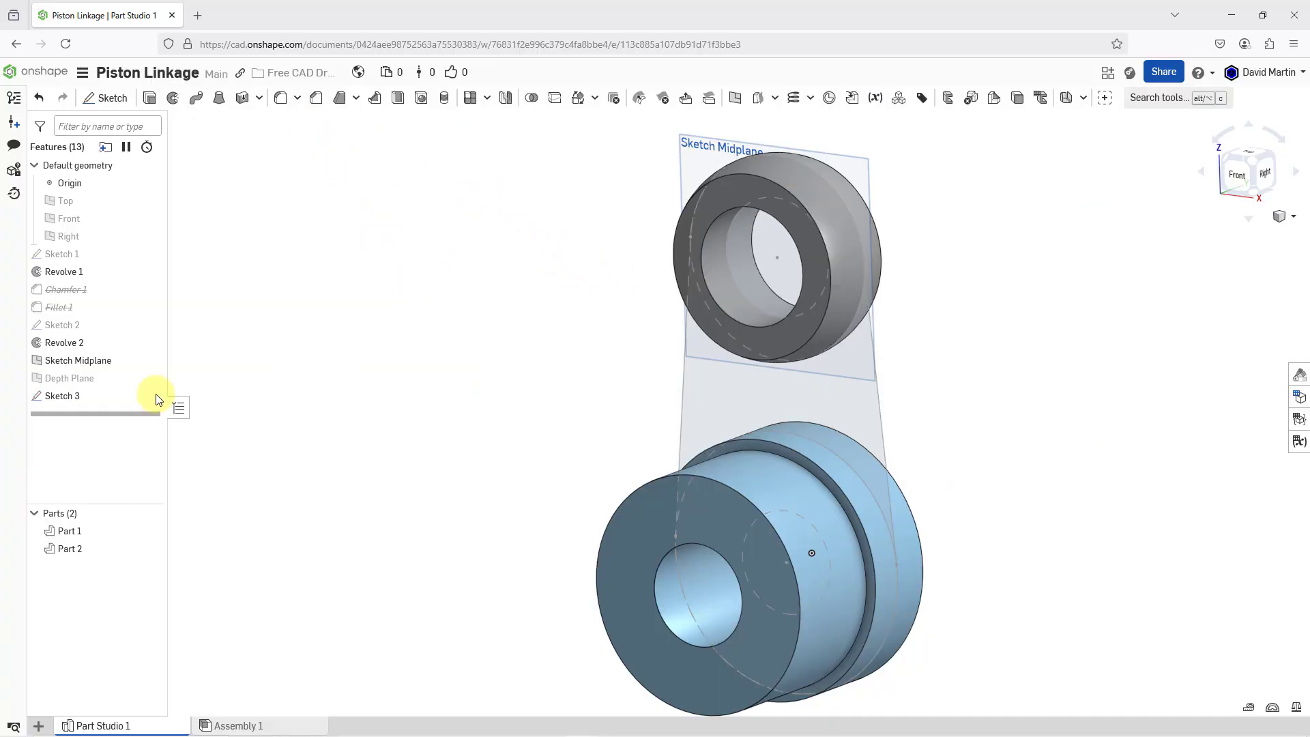
Extrude all regions of Sketch 3 as a solid in Add mode, merged with all parts
left_click(81, 396)
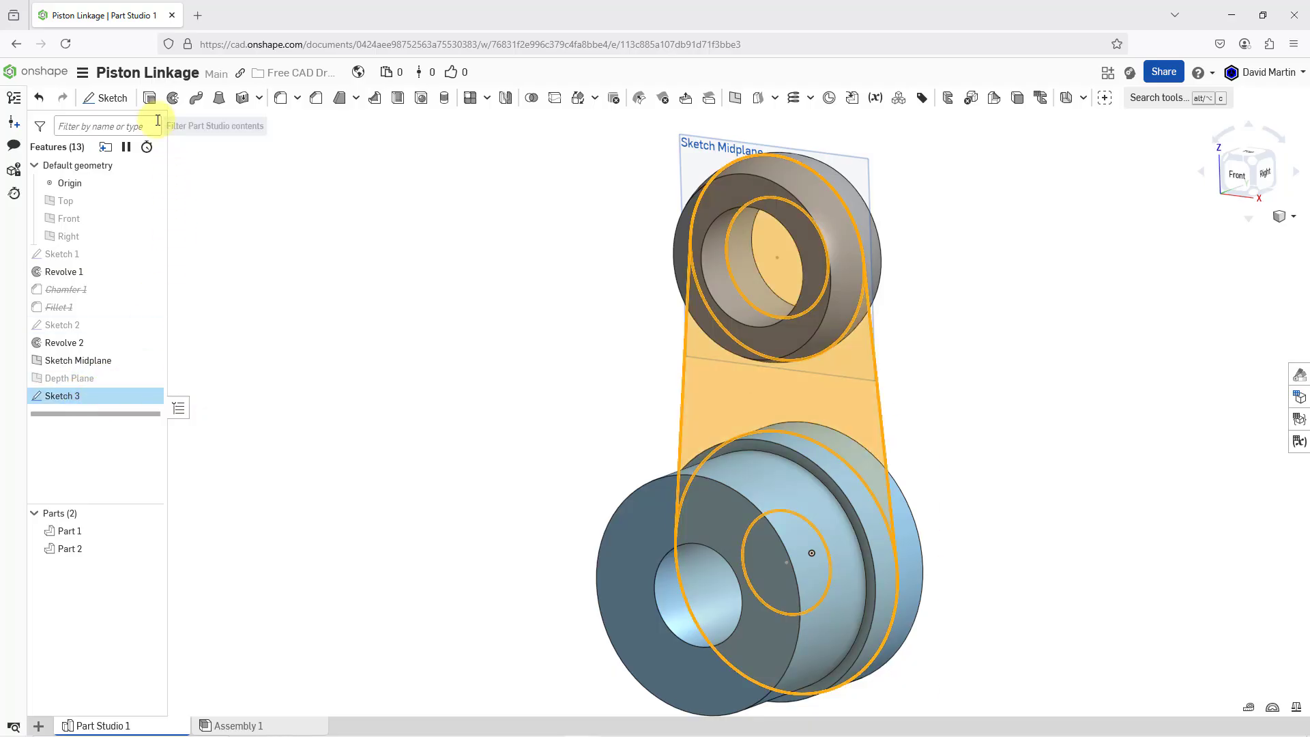
left_click(150, 98)
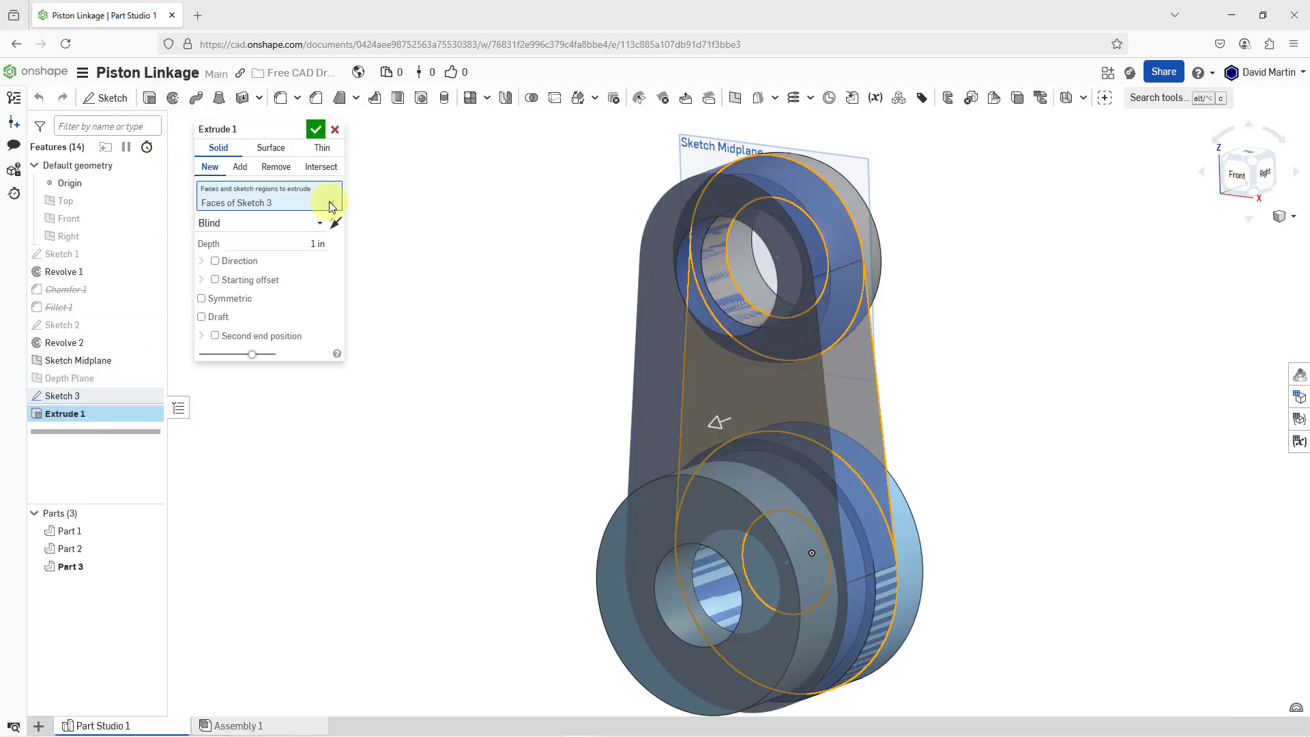
right_click_drag(644, 301, 617, 306)
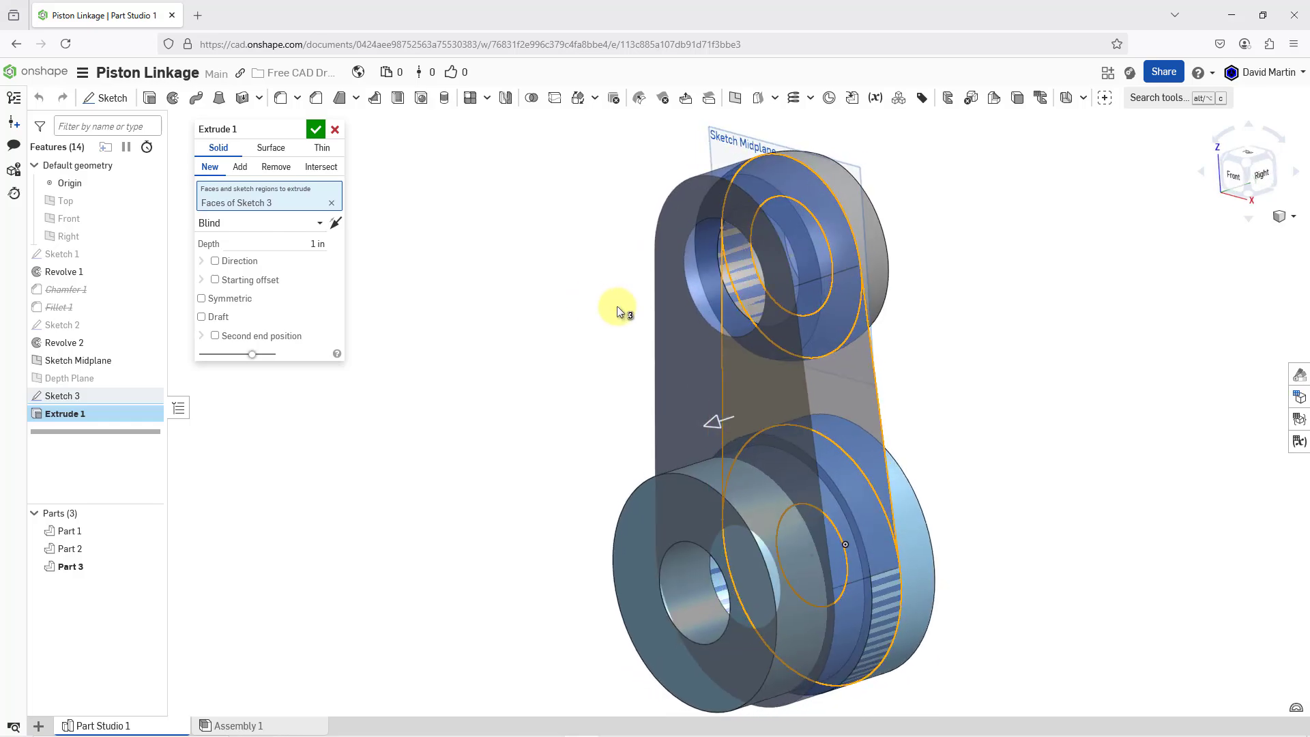
left_click(240, 167)
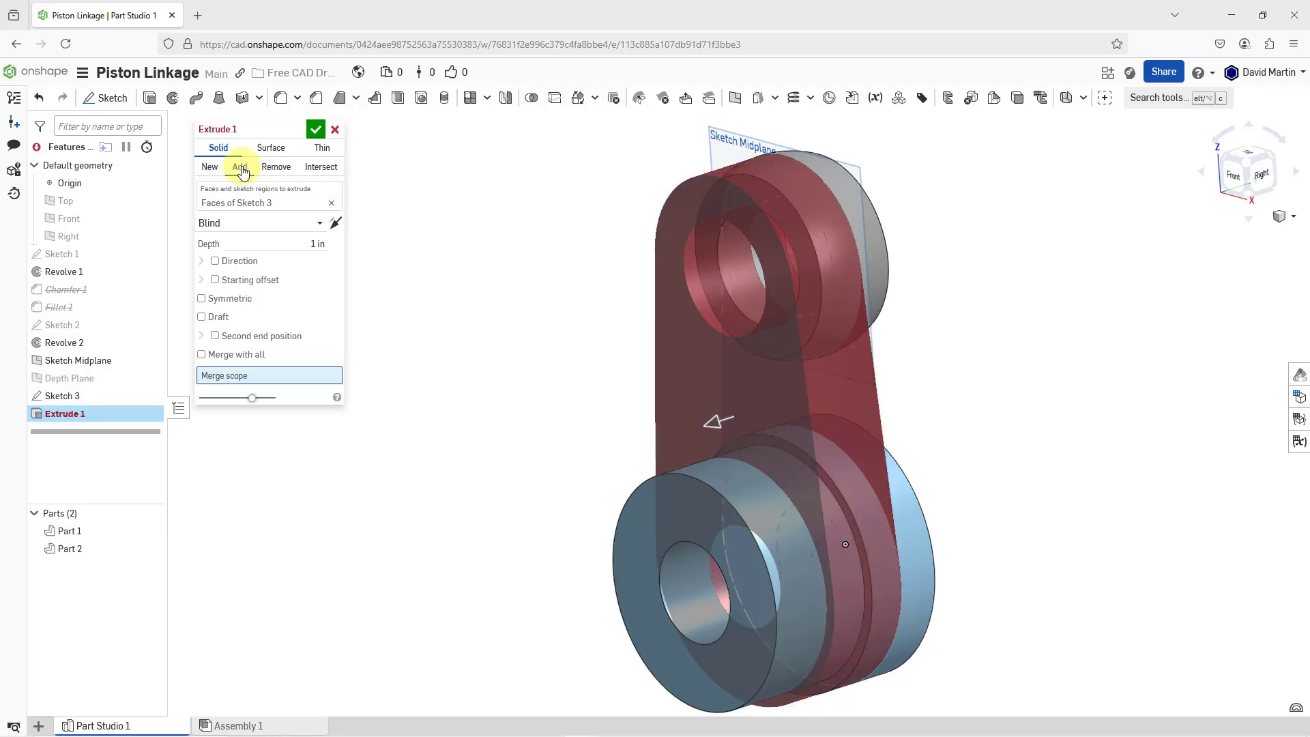
left_click(201, 355)
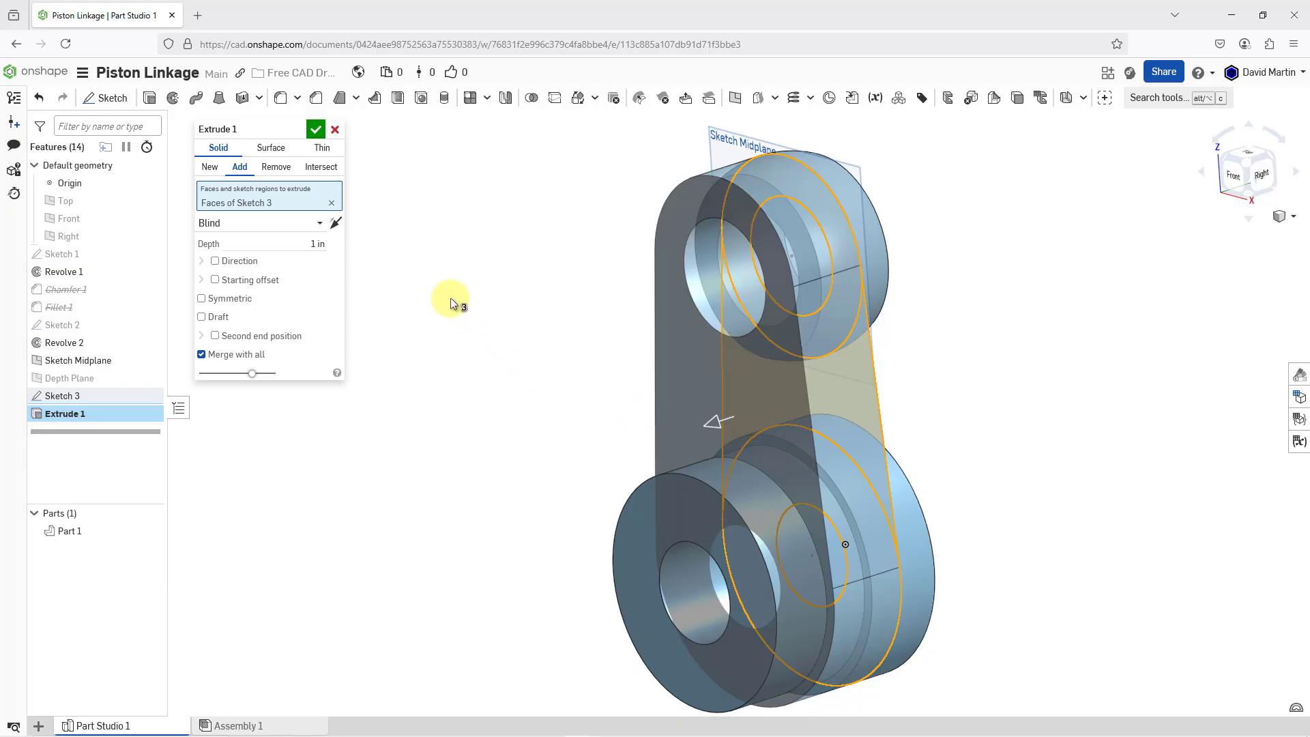
Set the extrusion's end type to Up to face, ending at the hub's narrow shoulder face
left_click(285, 224)
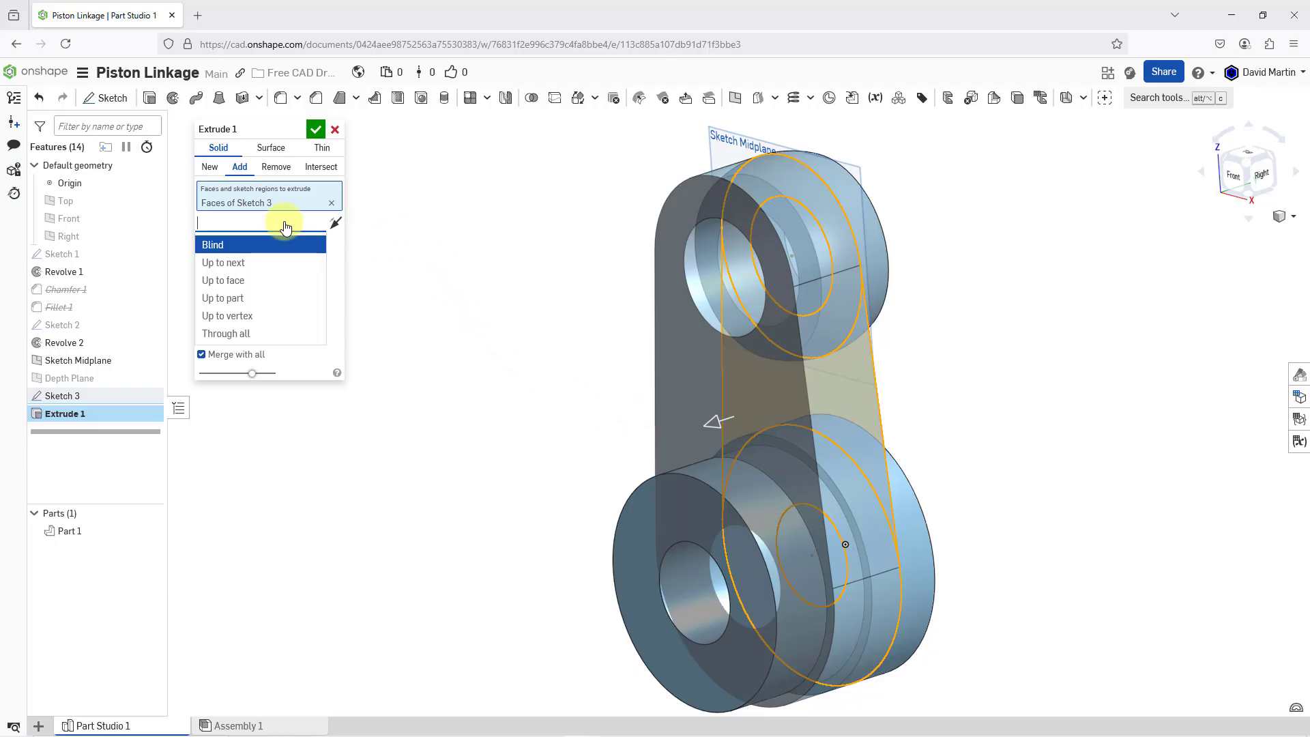
left_click(235, 281)
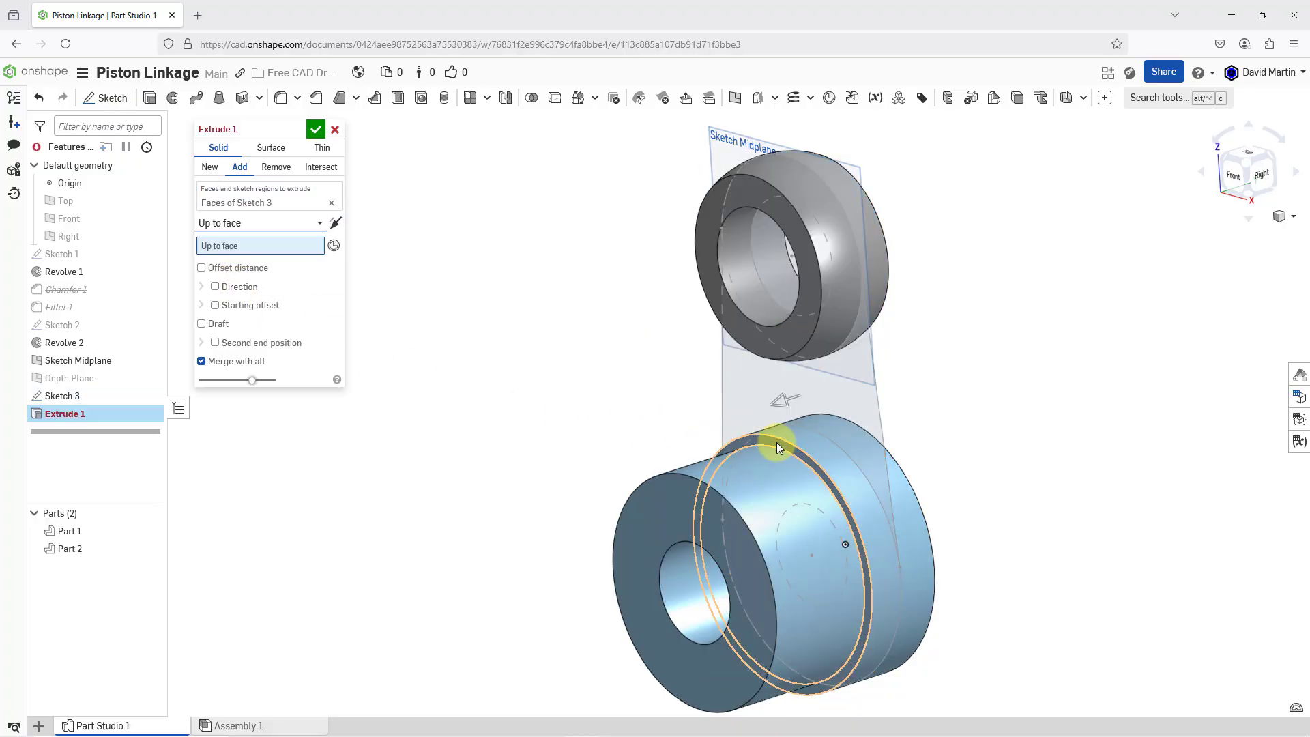
left_click(776, 442)
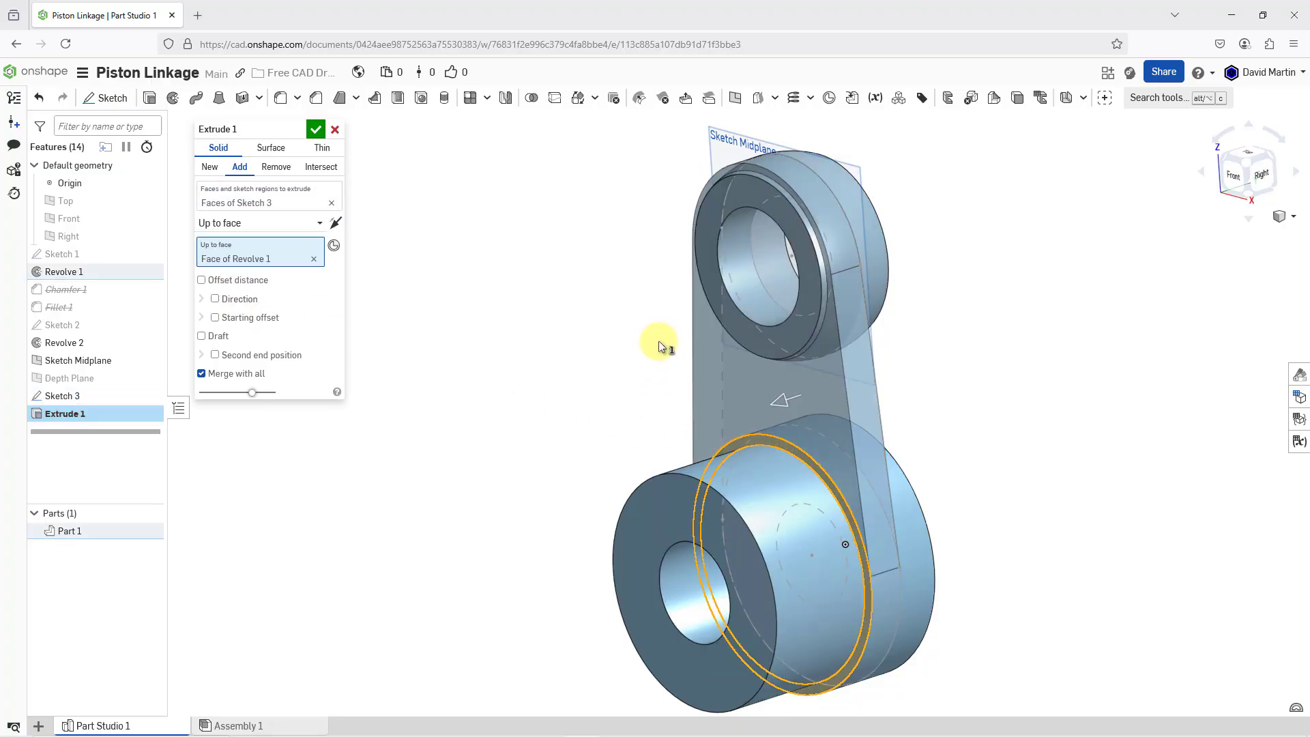
Show the Depth Plane, add a second end position to the extrusion up to that plane, and accept the feature
left_click(150, 379)
right_click_drag(653, 274, 584, 288)
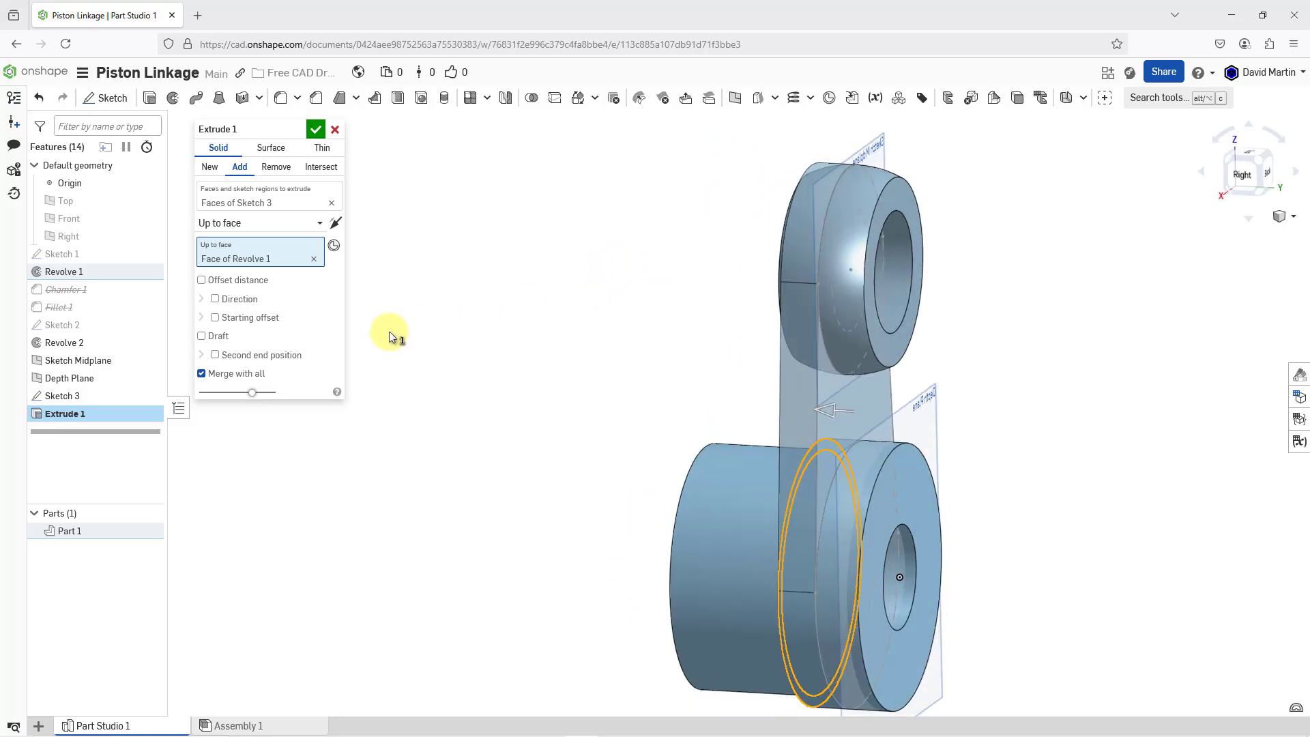
left_click(216, 354)
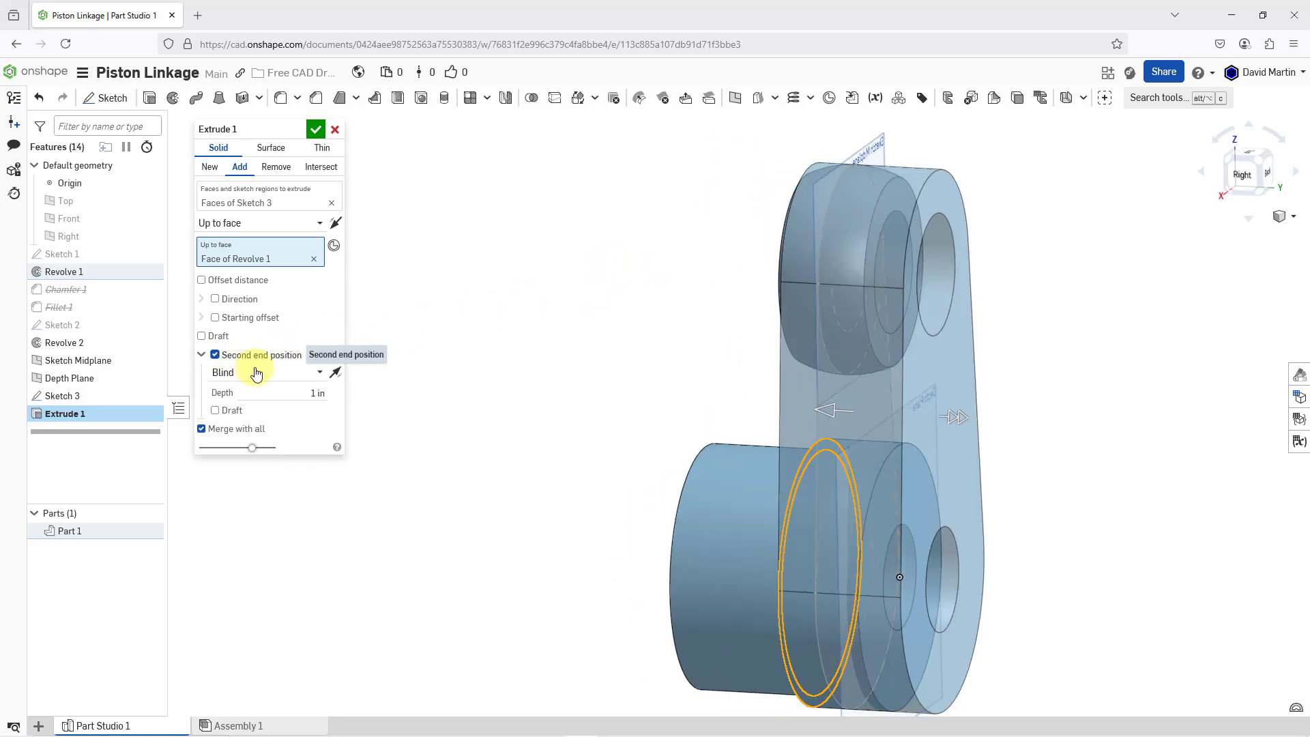
left_click(258, 372)
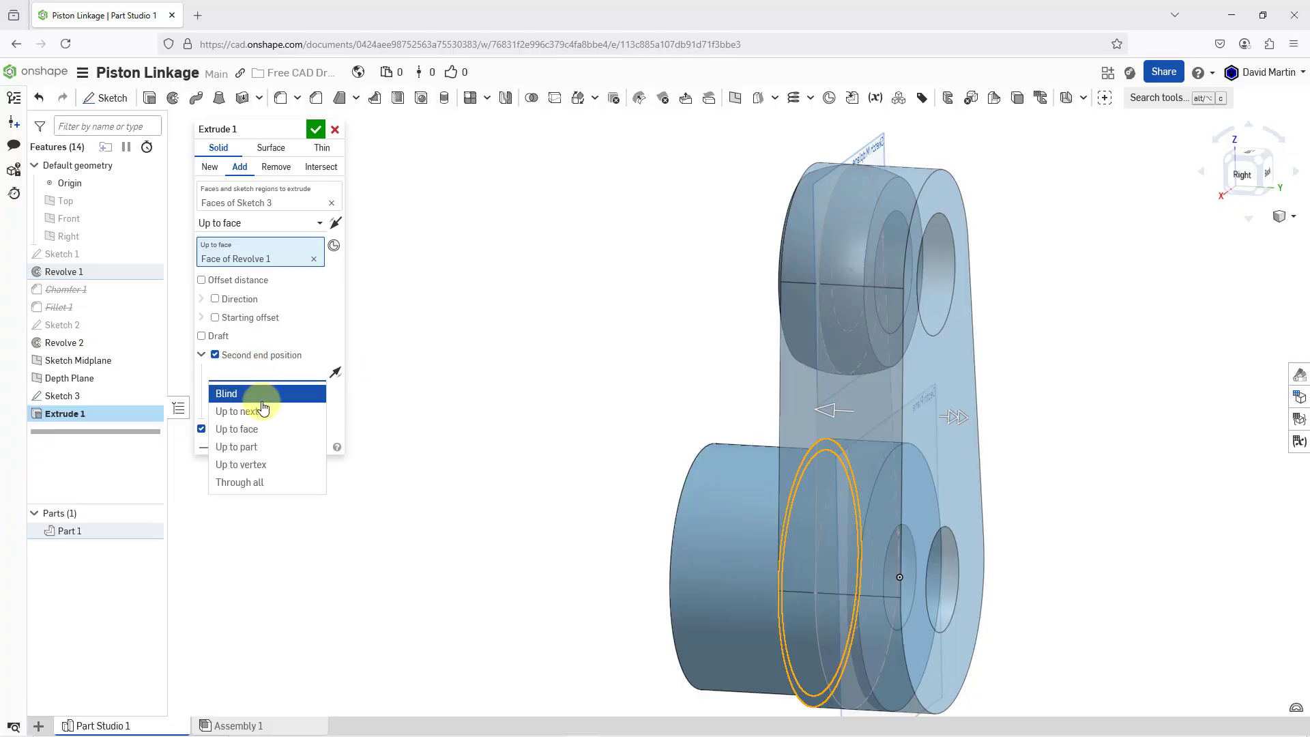
left_click(260, 430)
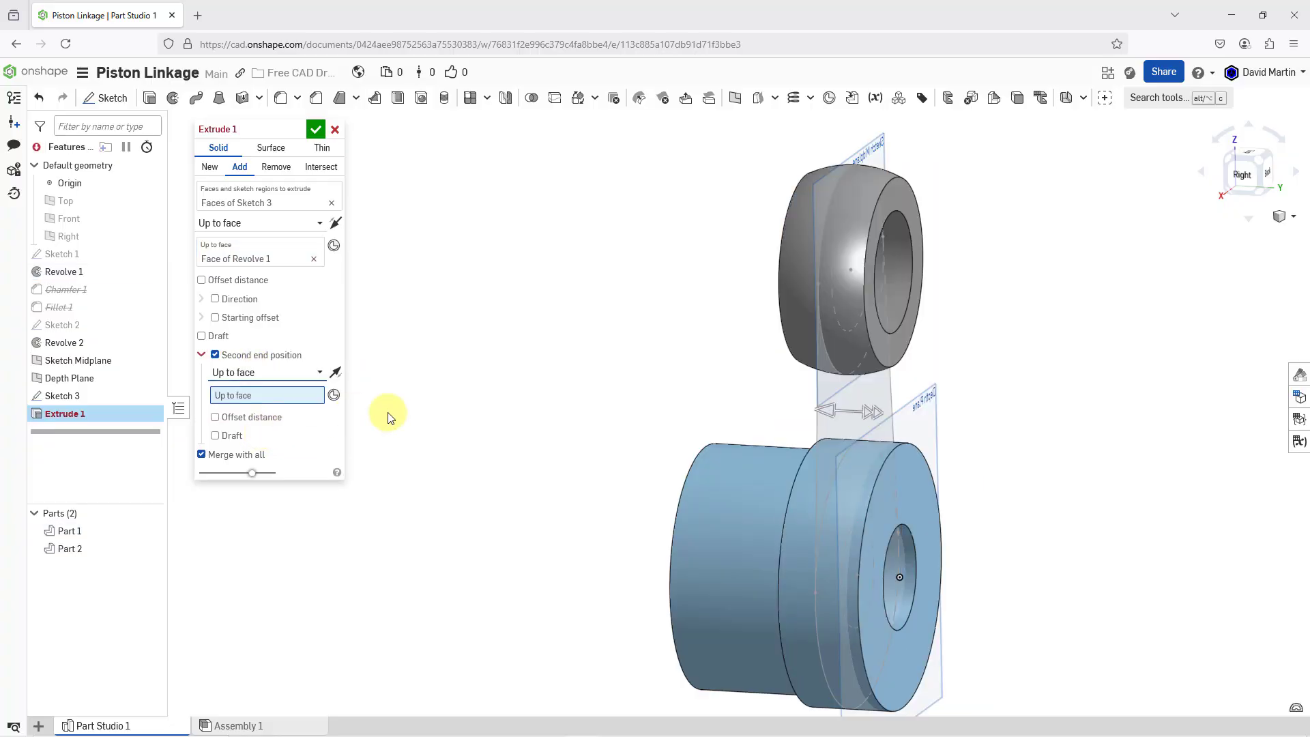
left_click(924, 406)
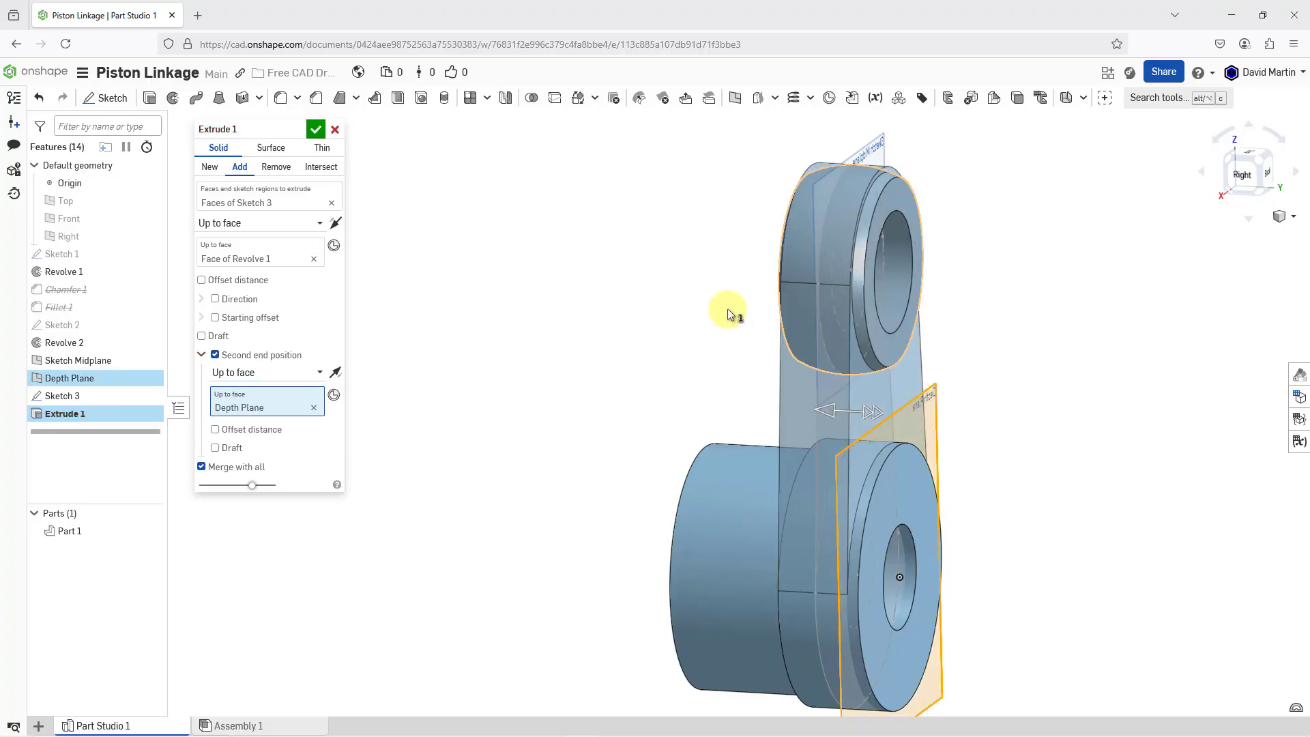
right_click_drag(599, 270, 654, 284)
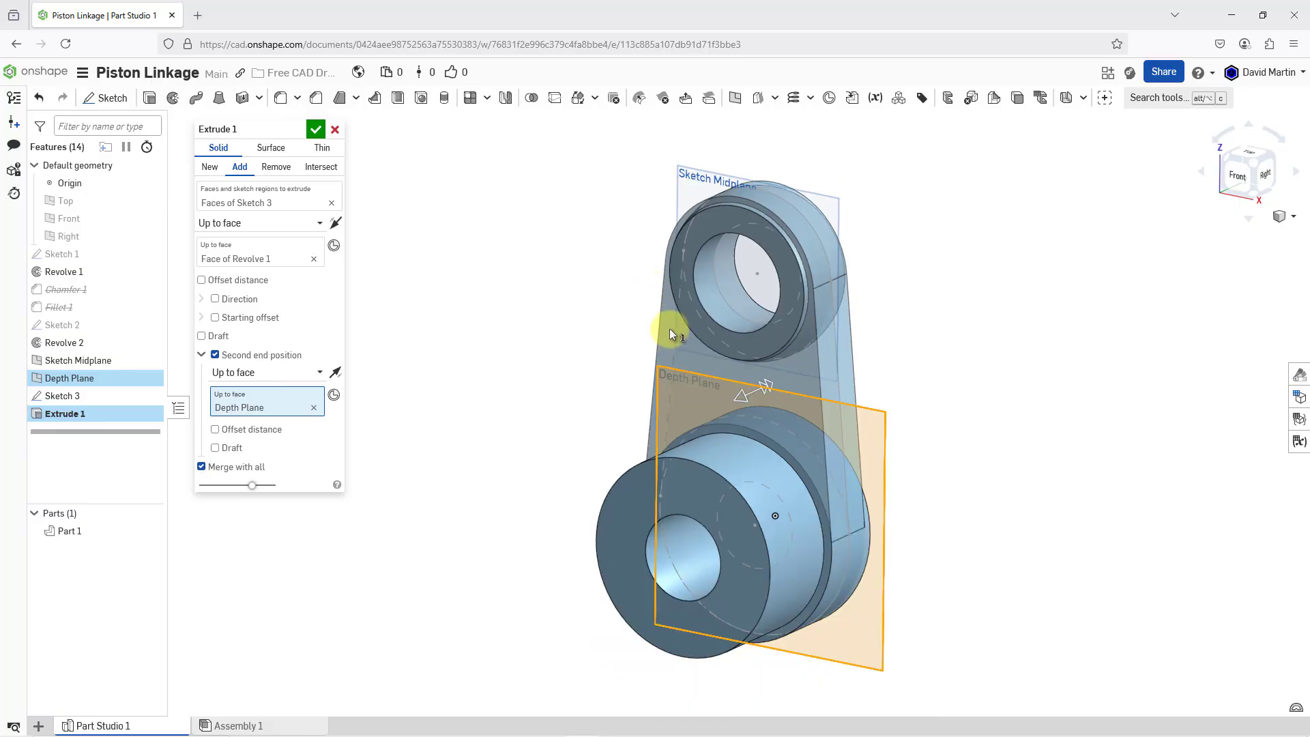
right_click_drag(669, 329, 652, 320)
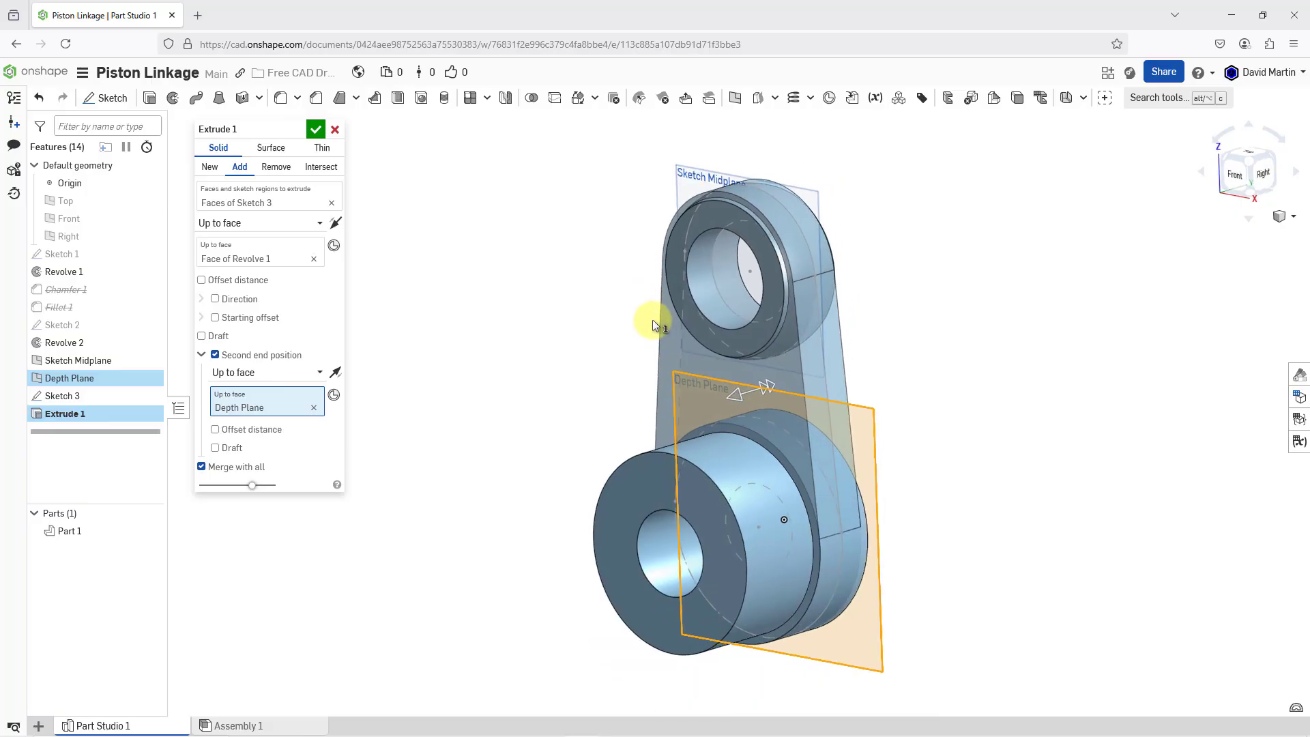
left_click(316, 129)
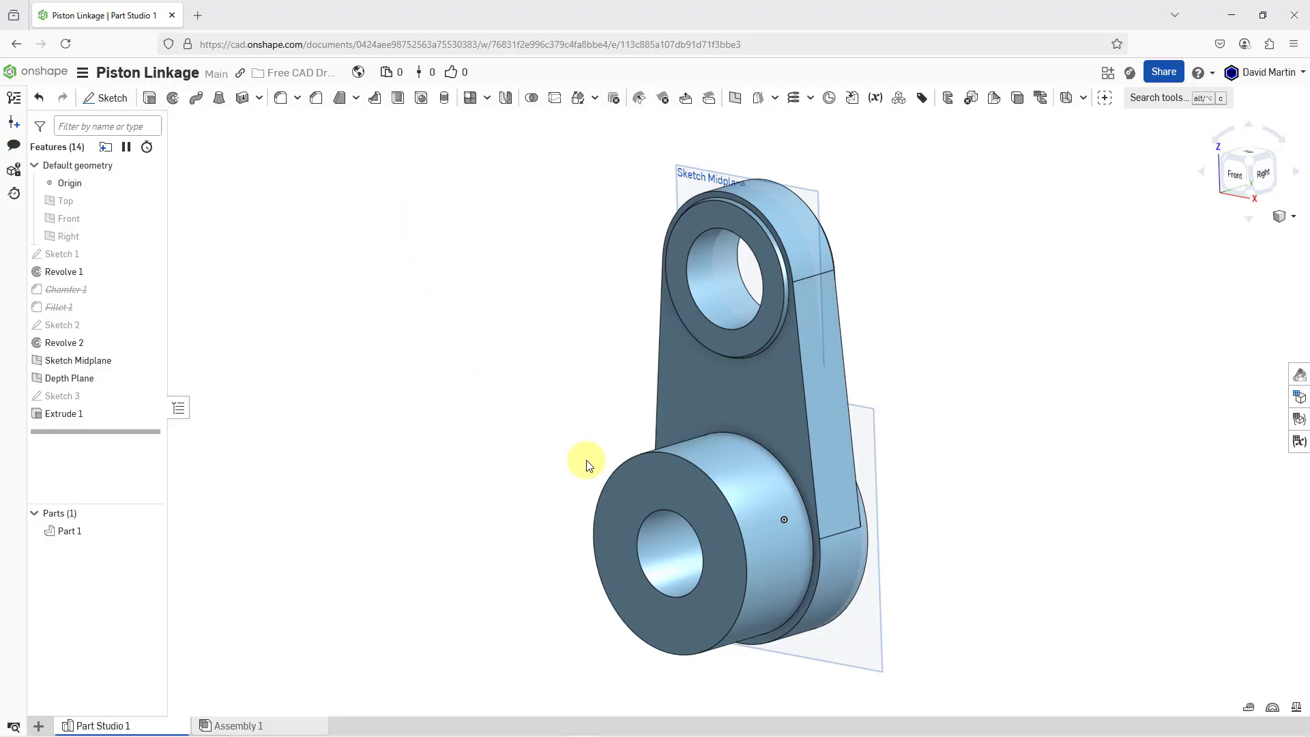
Start a new sketch on the hub's front end face and view it normal to the sketch plane
left_click(665, 496)
right_click(530, 389)
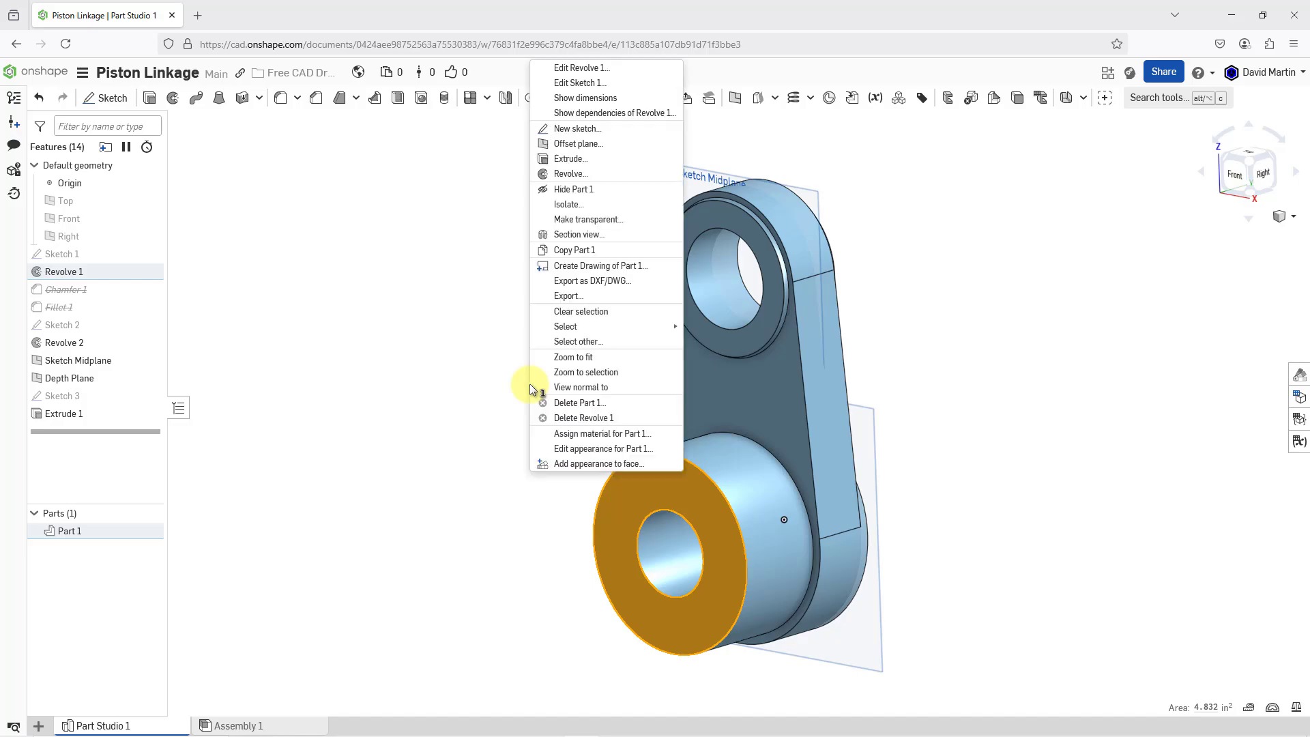
left_click(575, 130)
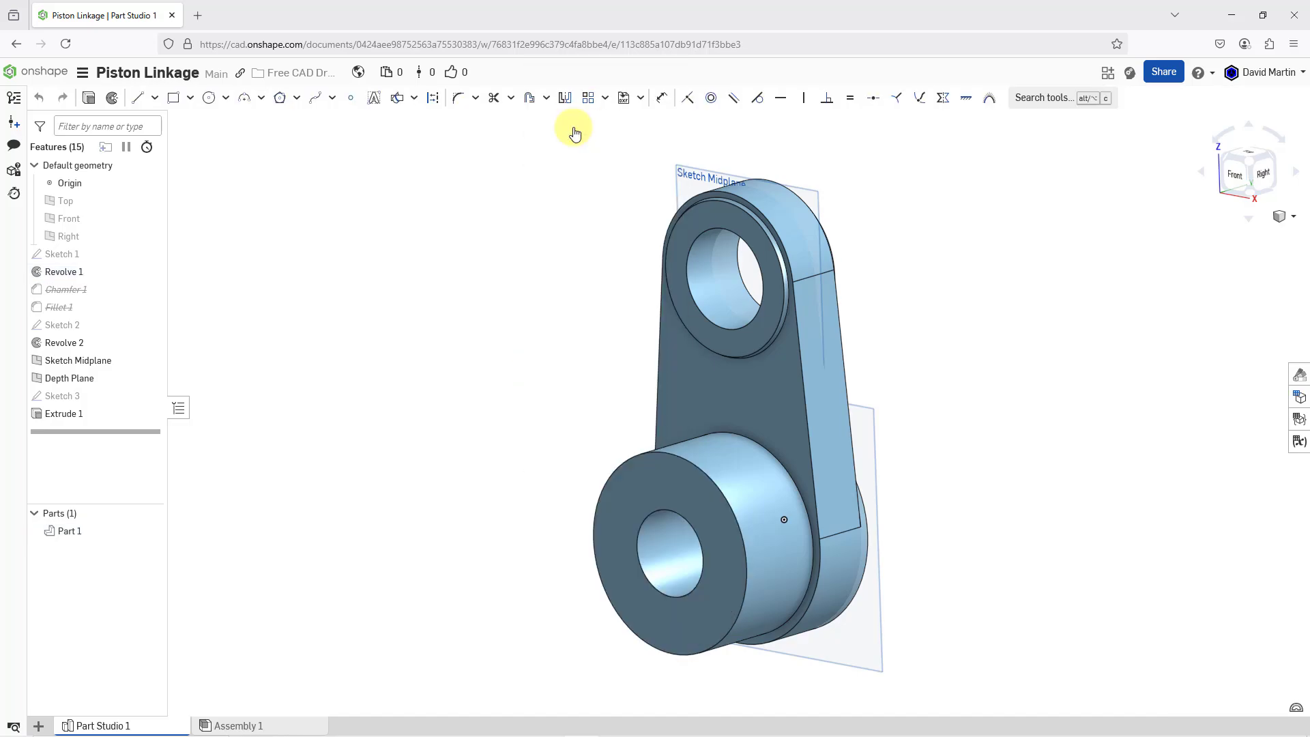
right_click(550, 228)
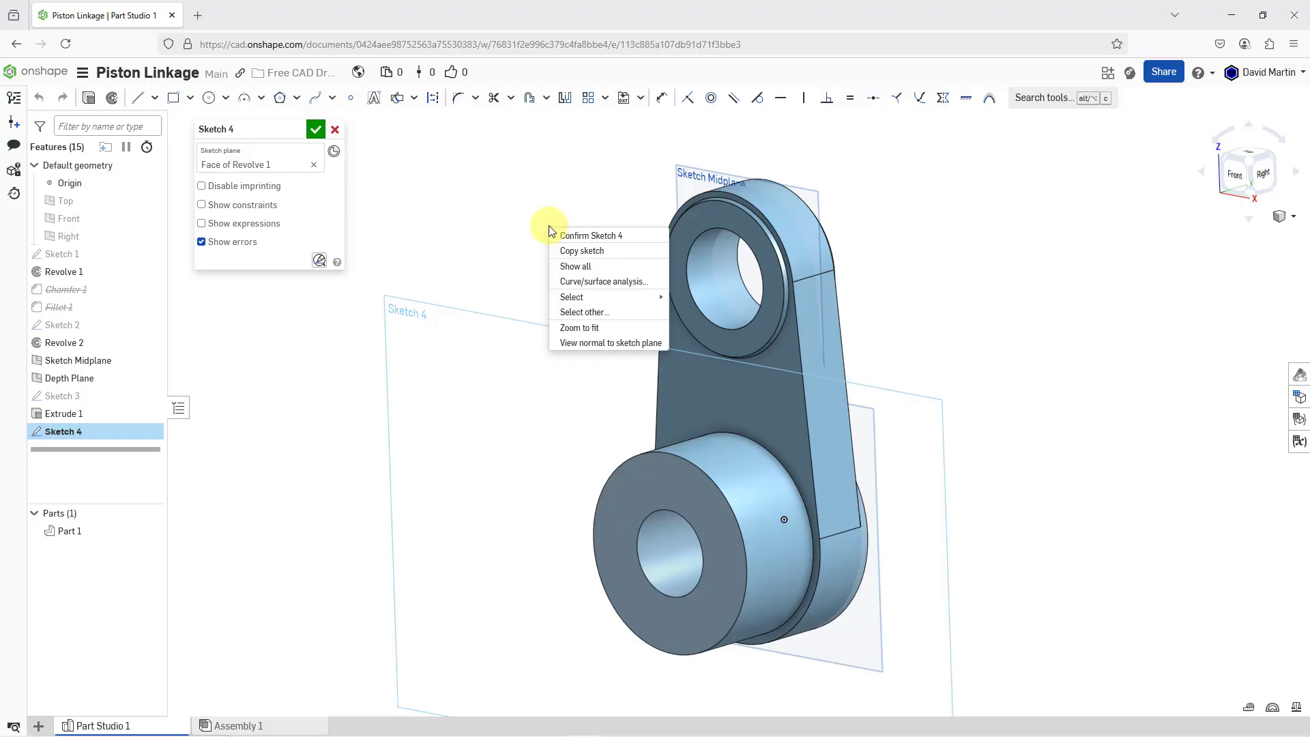
left_click(598, 343)
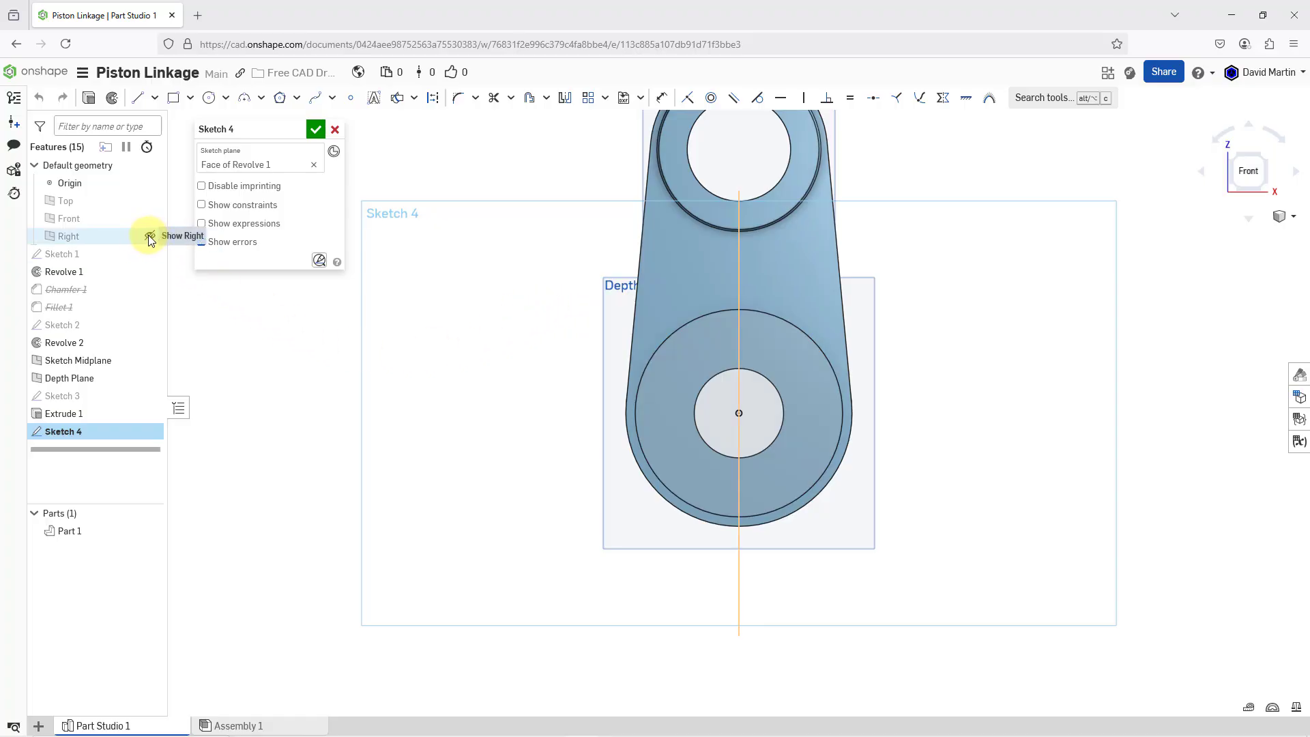
Sketch a corner rectangle about 0.27 in wide straddling the upper edge of the hub's bore for the keyway
scroll(740, 365, "up", 5)
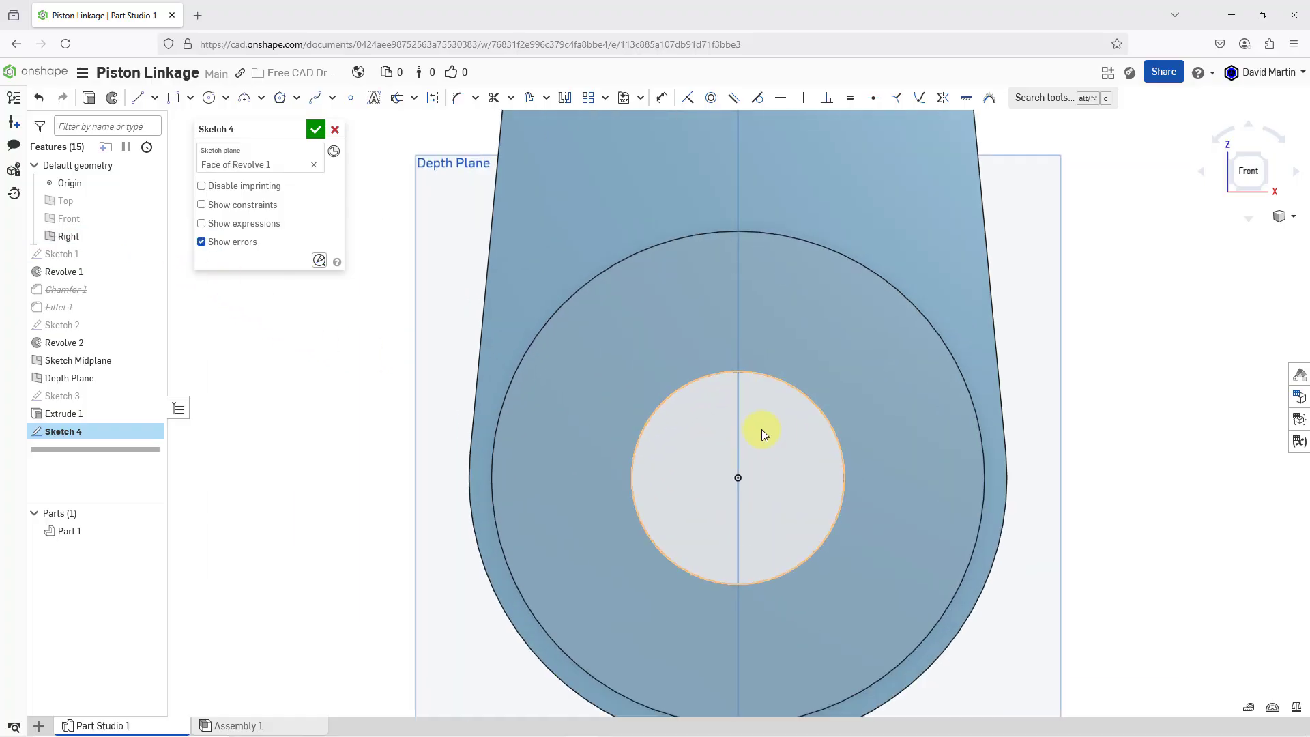
scroll(740, 351, "up", 3)
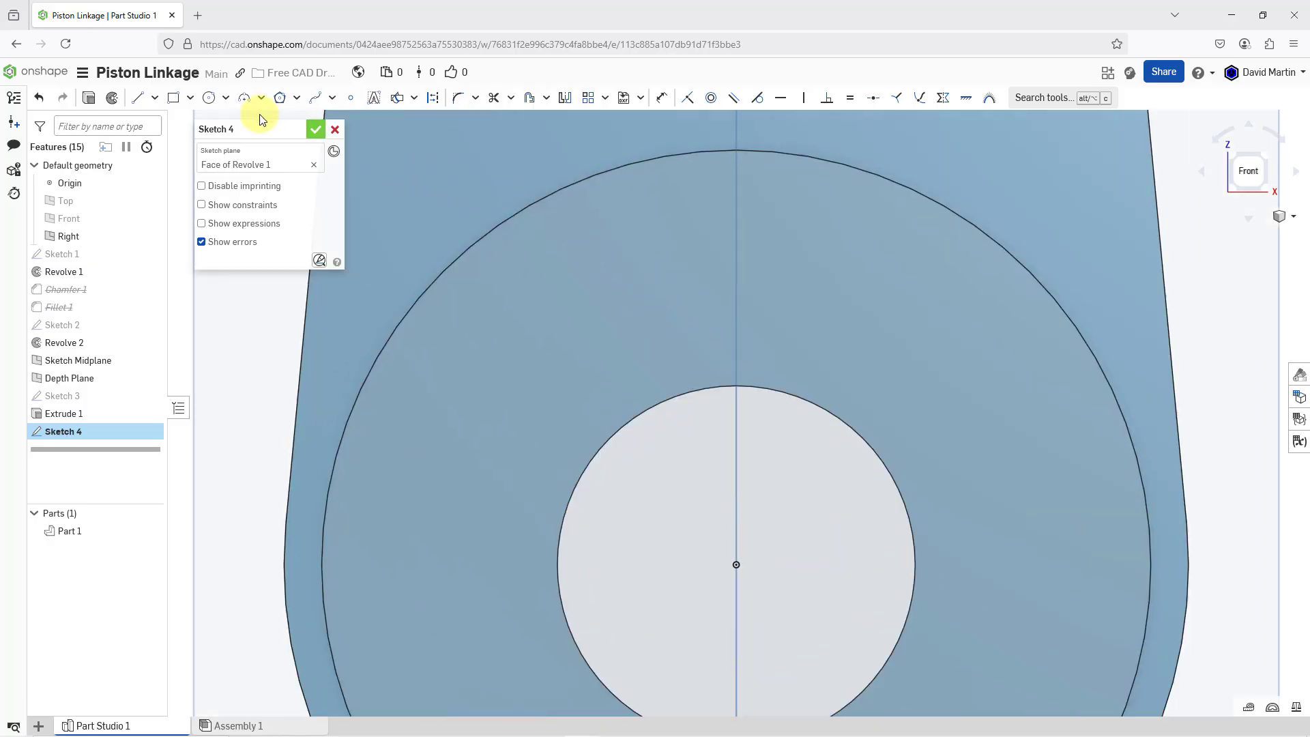
left_click(173, 101)
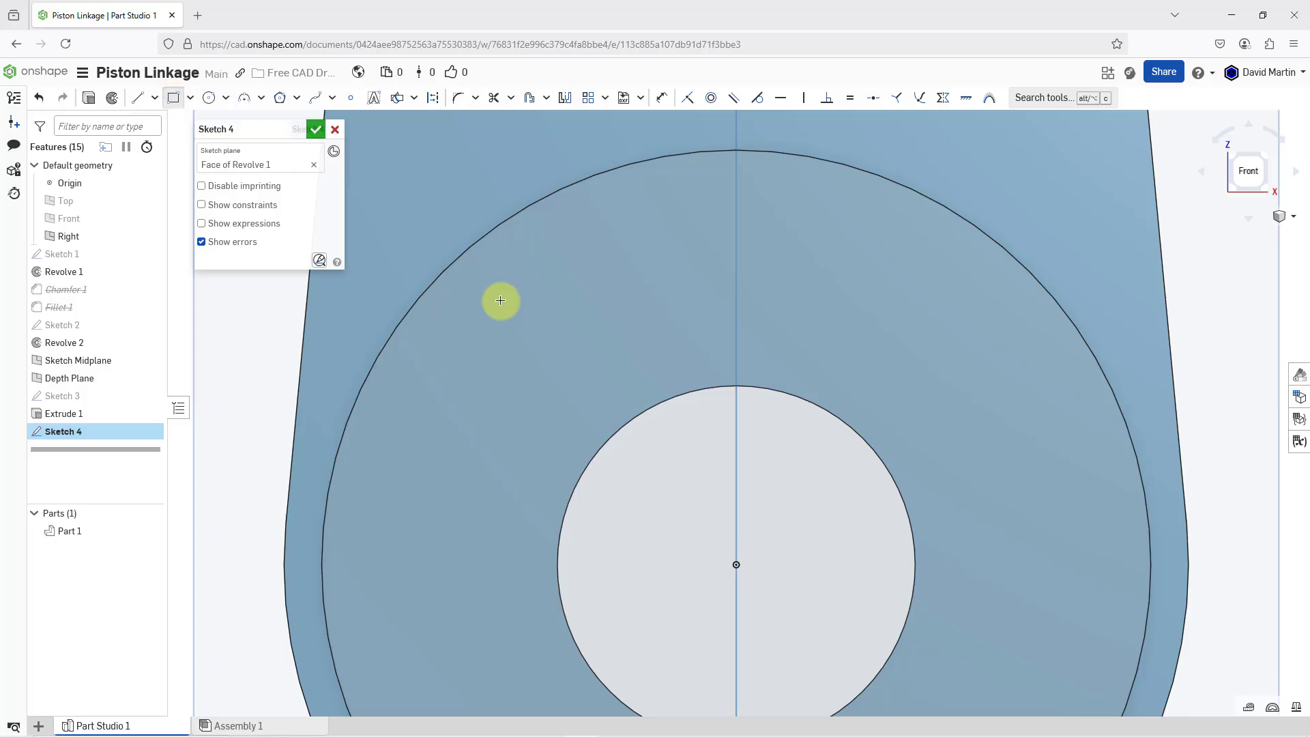
left_click(694, 392)
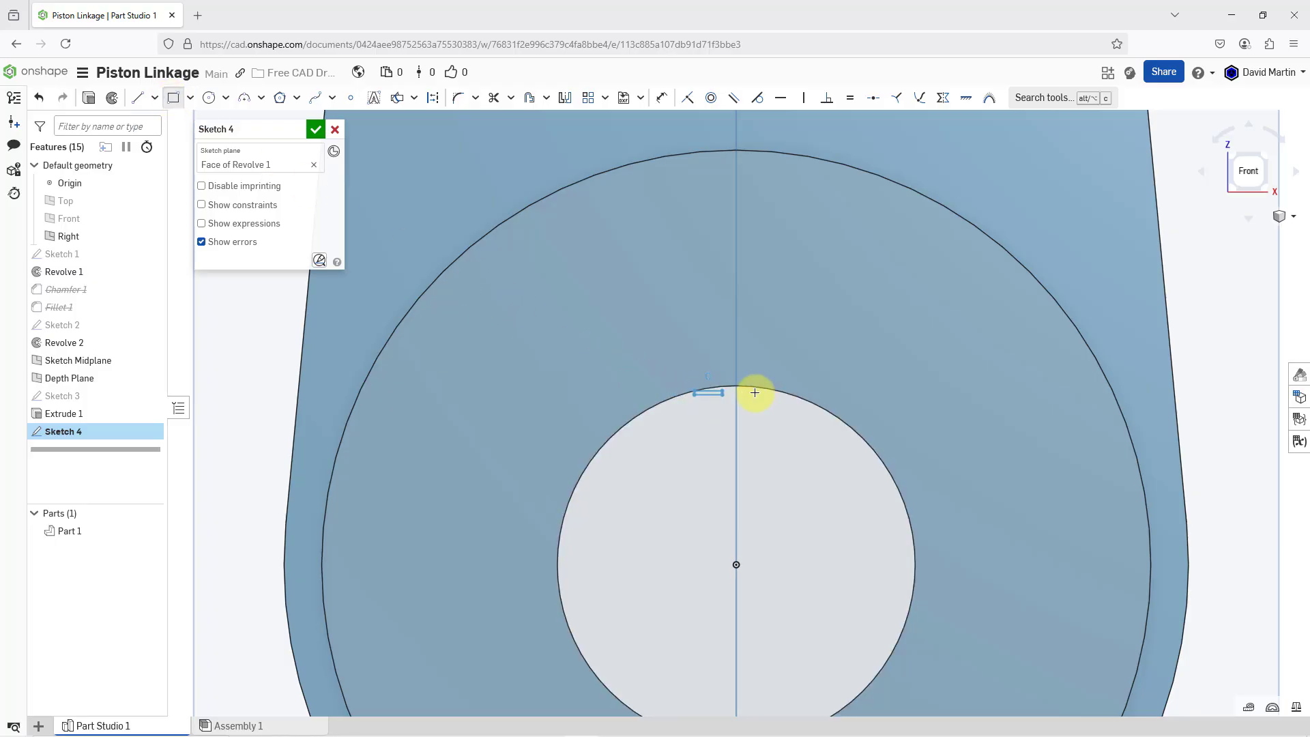
left_click(775, 343)
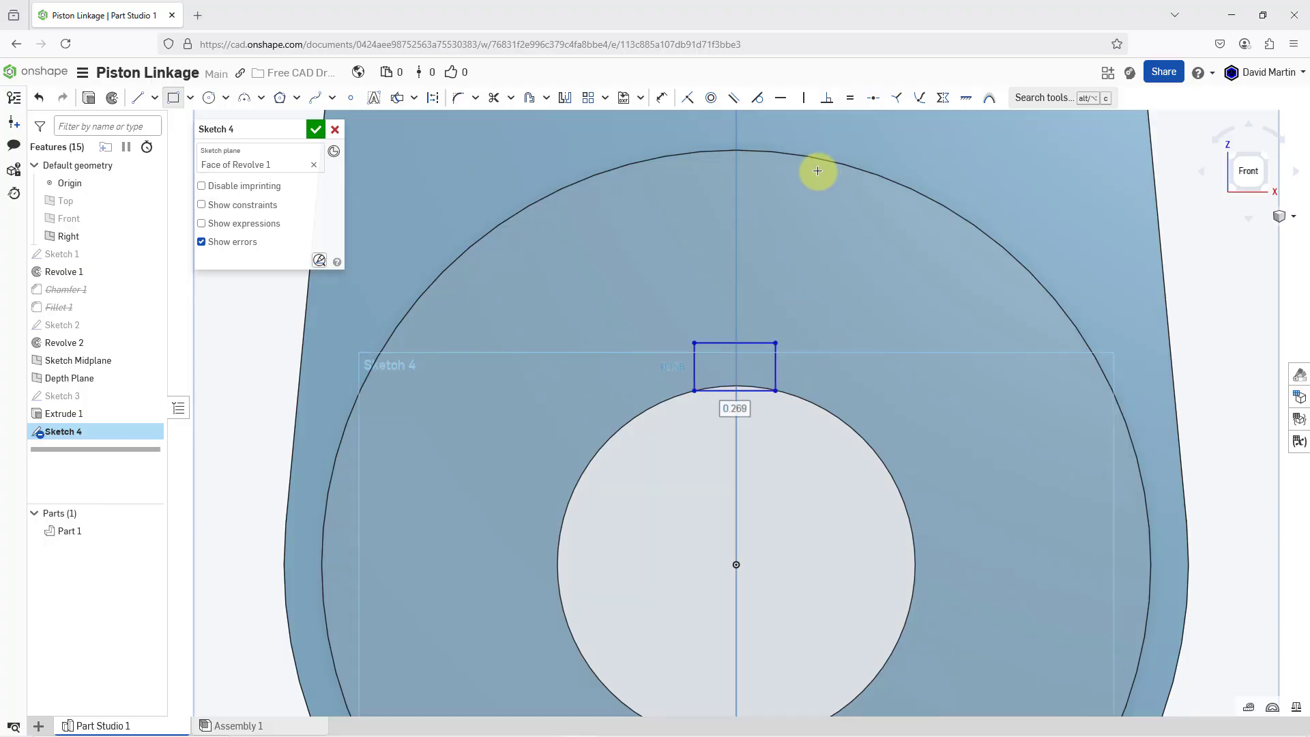
Make the rectangle's two vertical sides symmetric about the Right plane
left_click(943, 97)
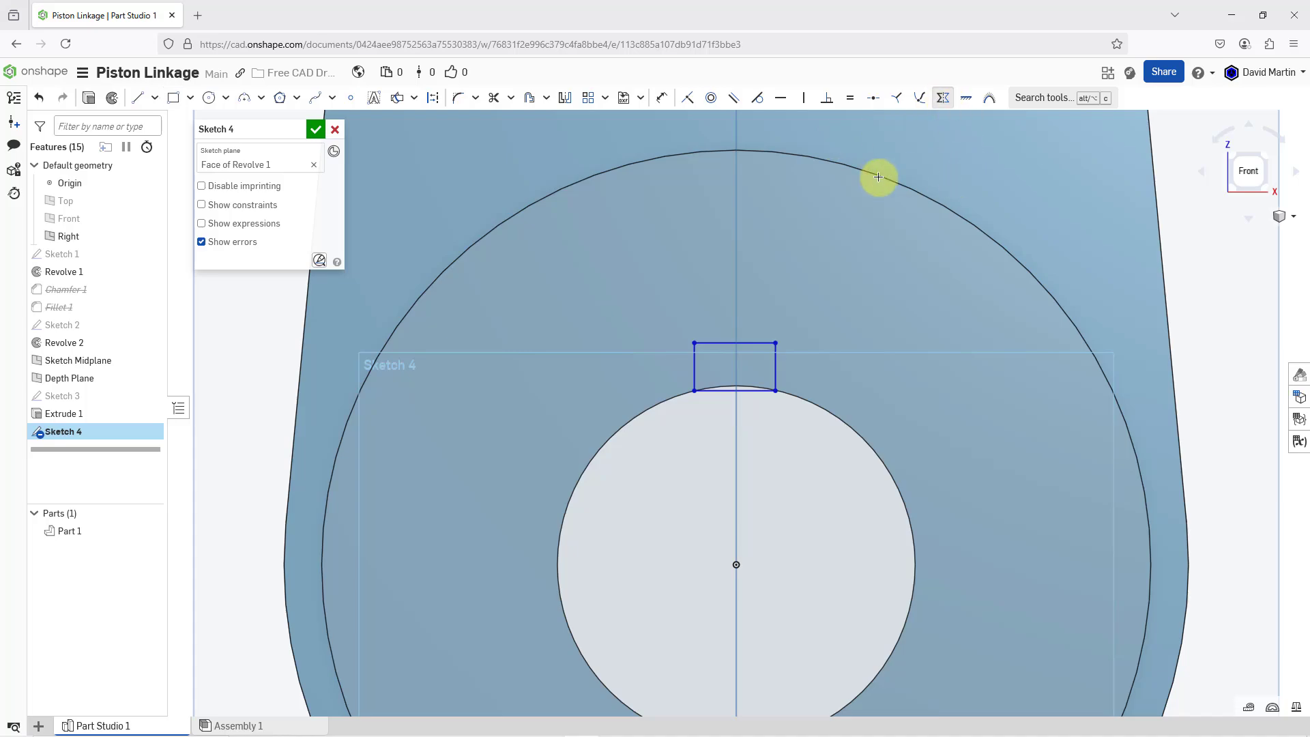
left_click(736, 203)
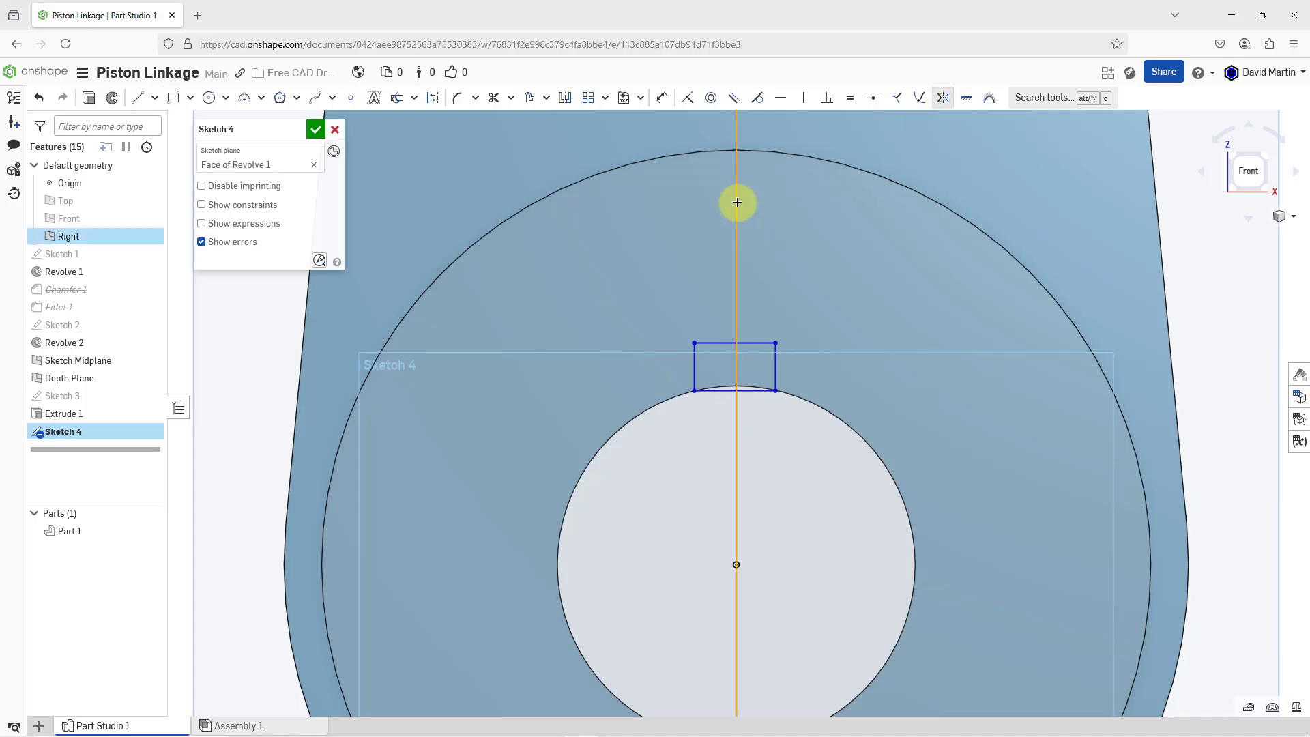
left_click(776, 363)
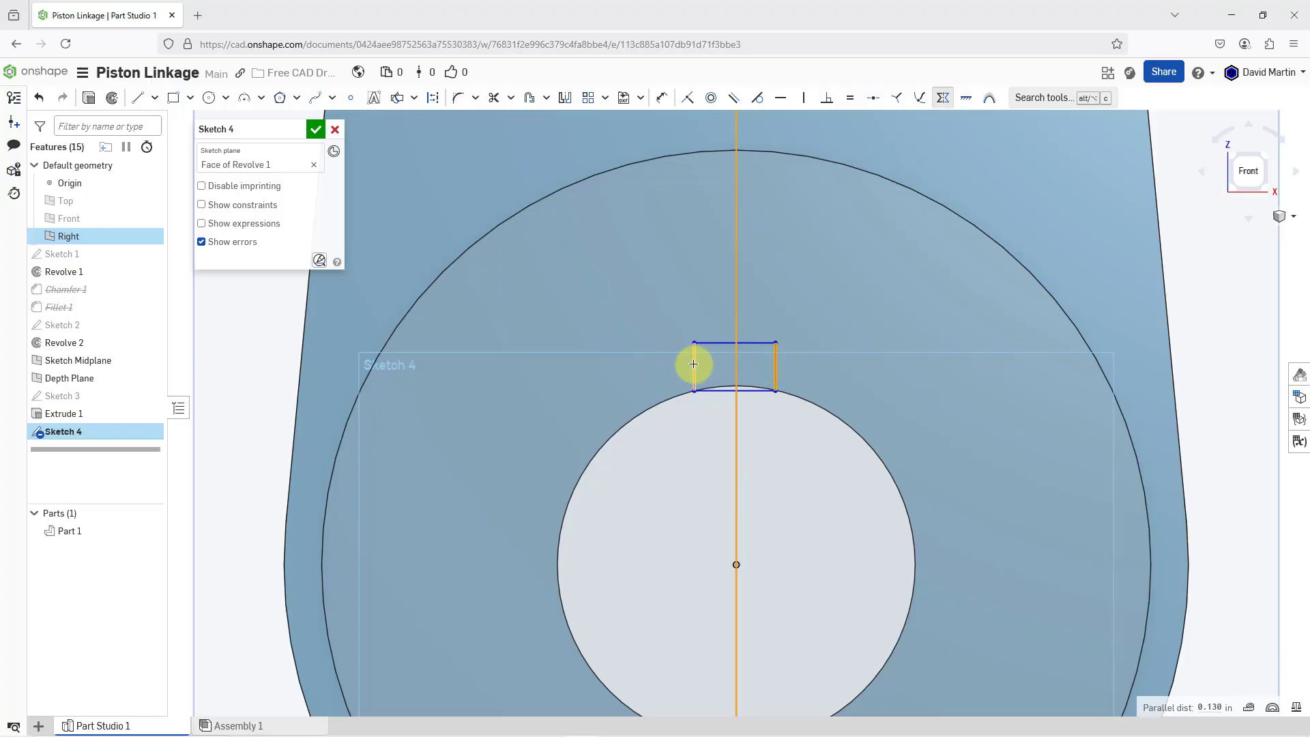
left_click(693, 364)
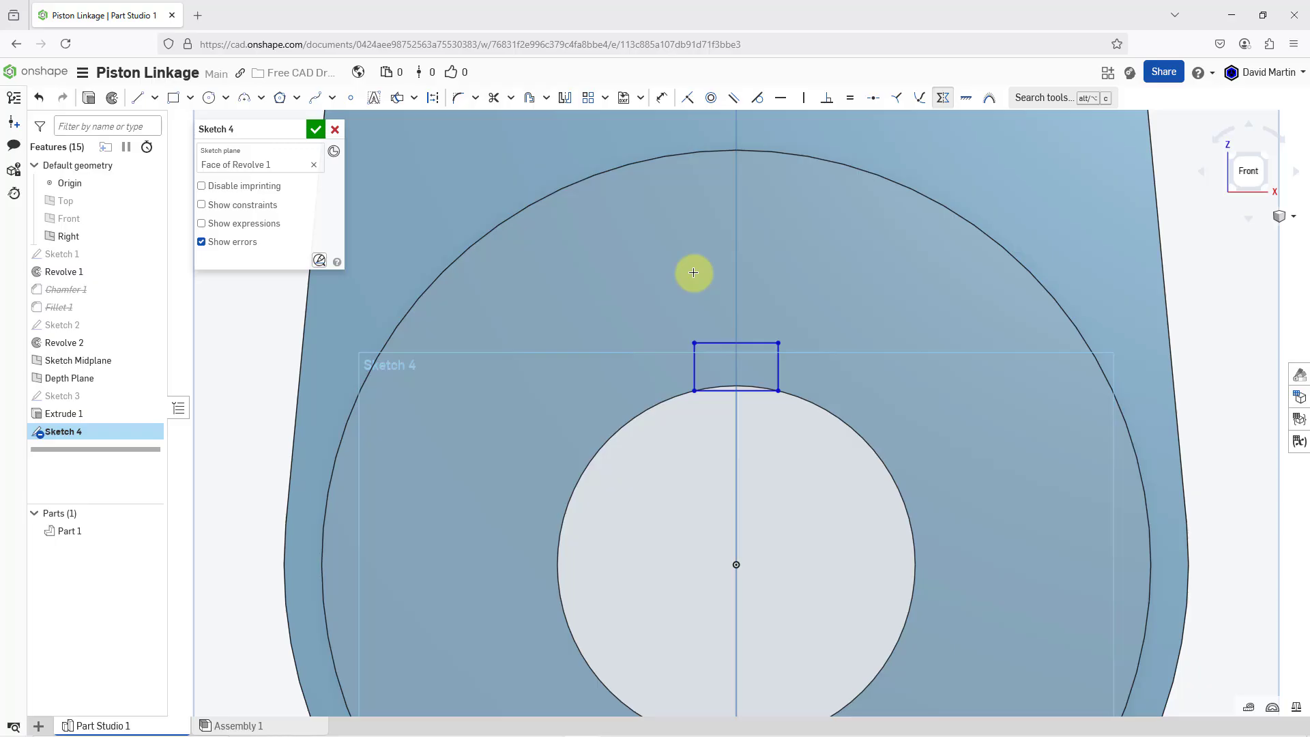
Dimension the rectangle's lower edge and set the keyway width to 0.188 in
left_click(663, 99)
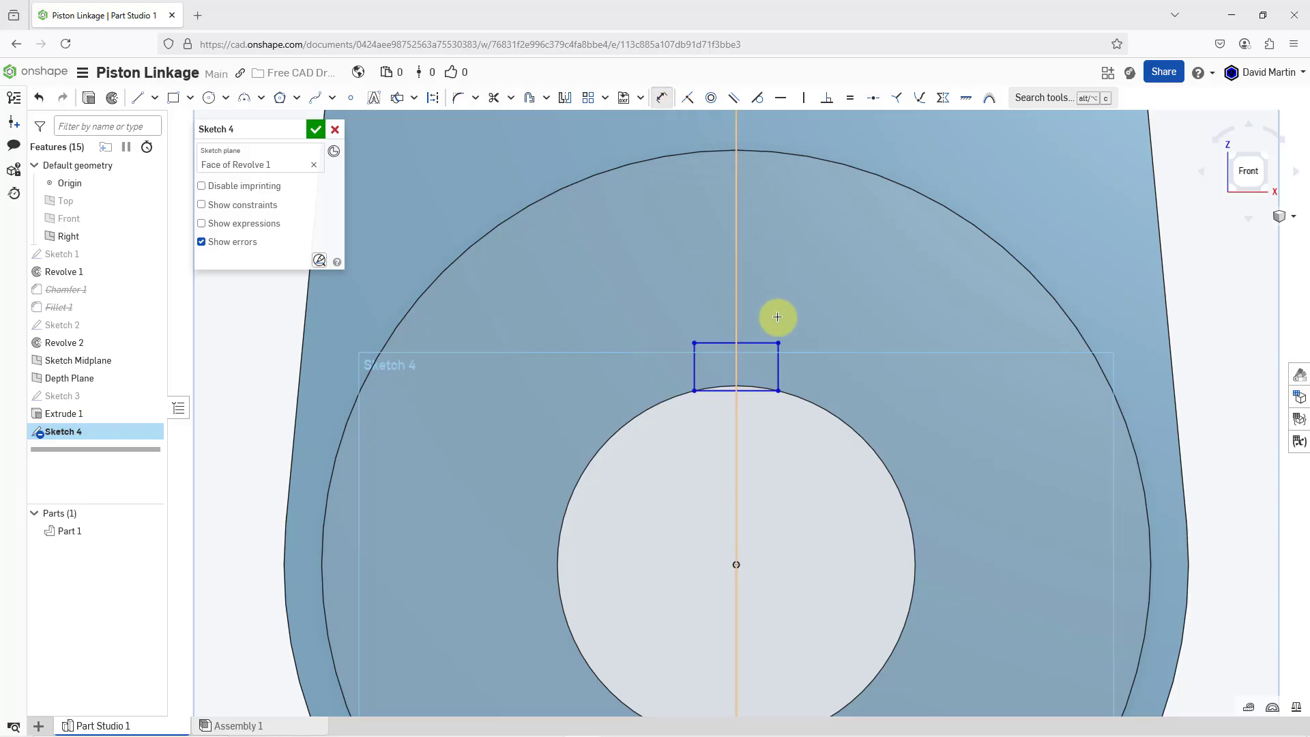
left_click(755, 393)
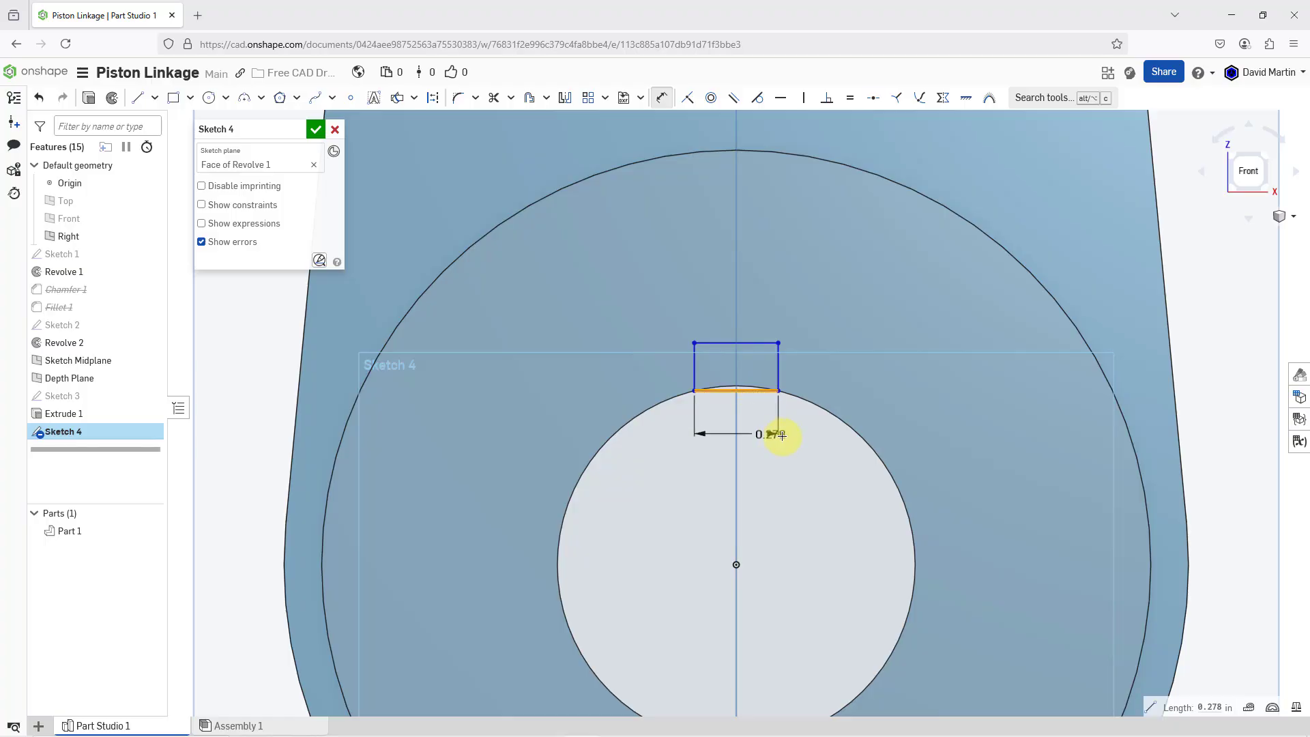
left_click(817, 445)
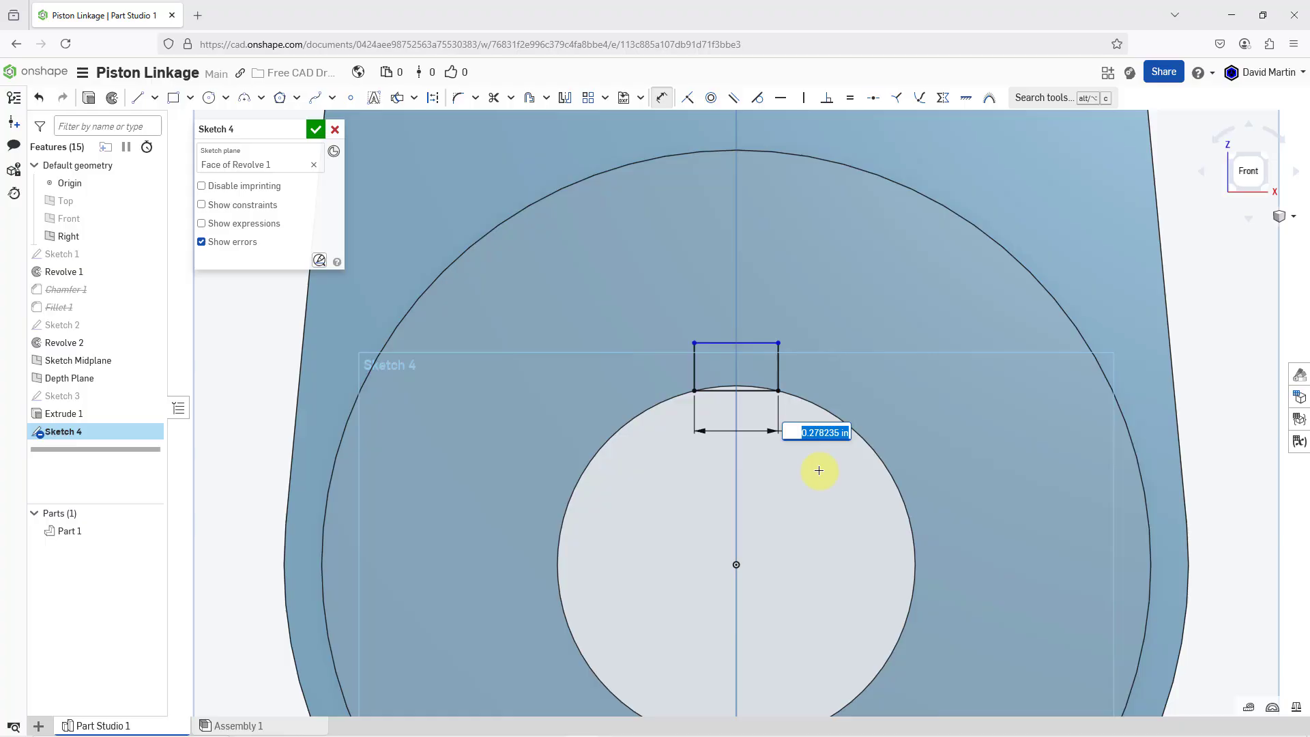
type("3/16")
key("Return")
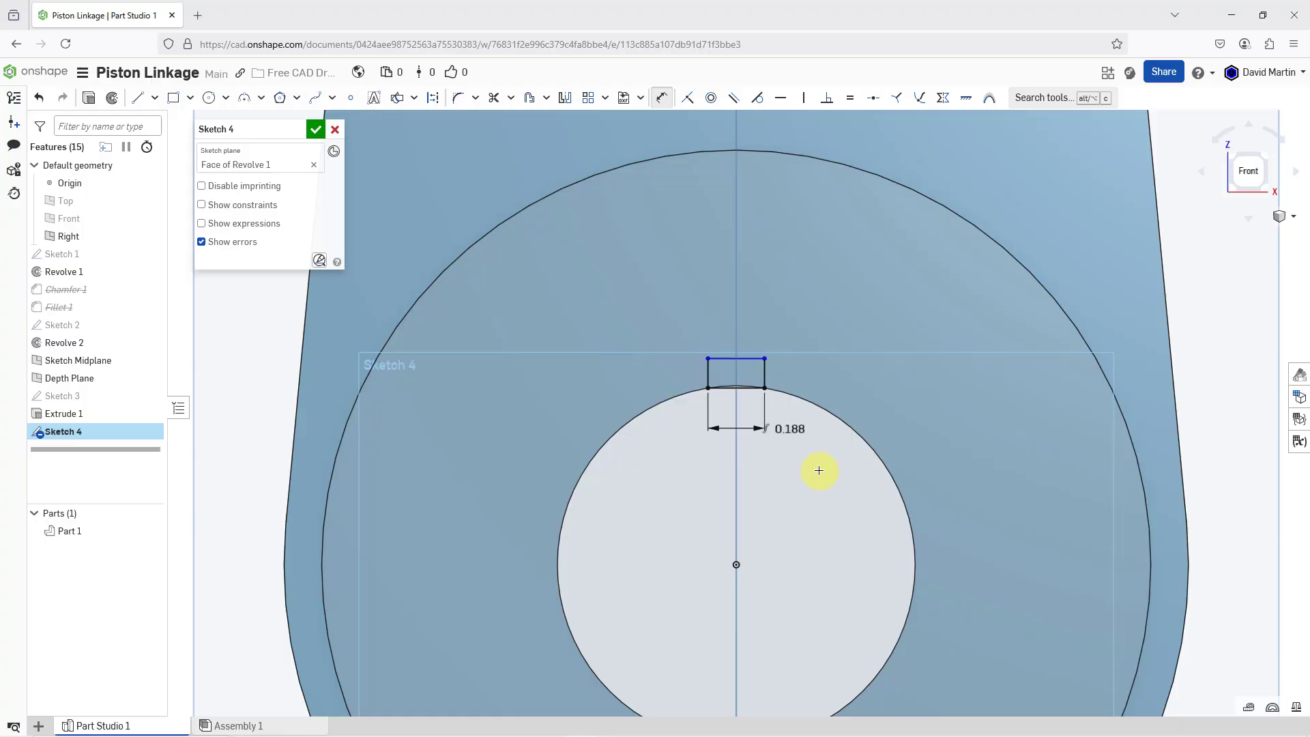
Dimension the rectangle's vertical side, set the keyway height to 0.156 in, and accept the sketch
left_click(708, 373)
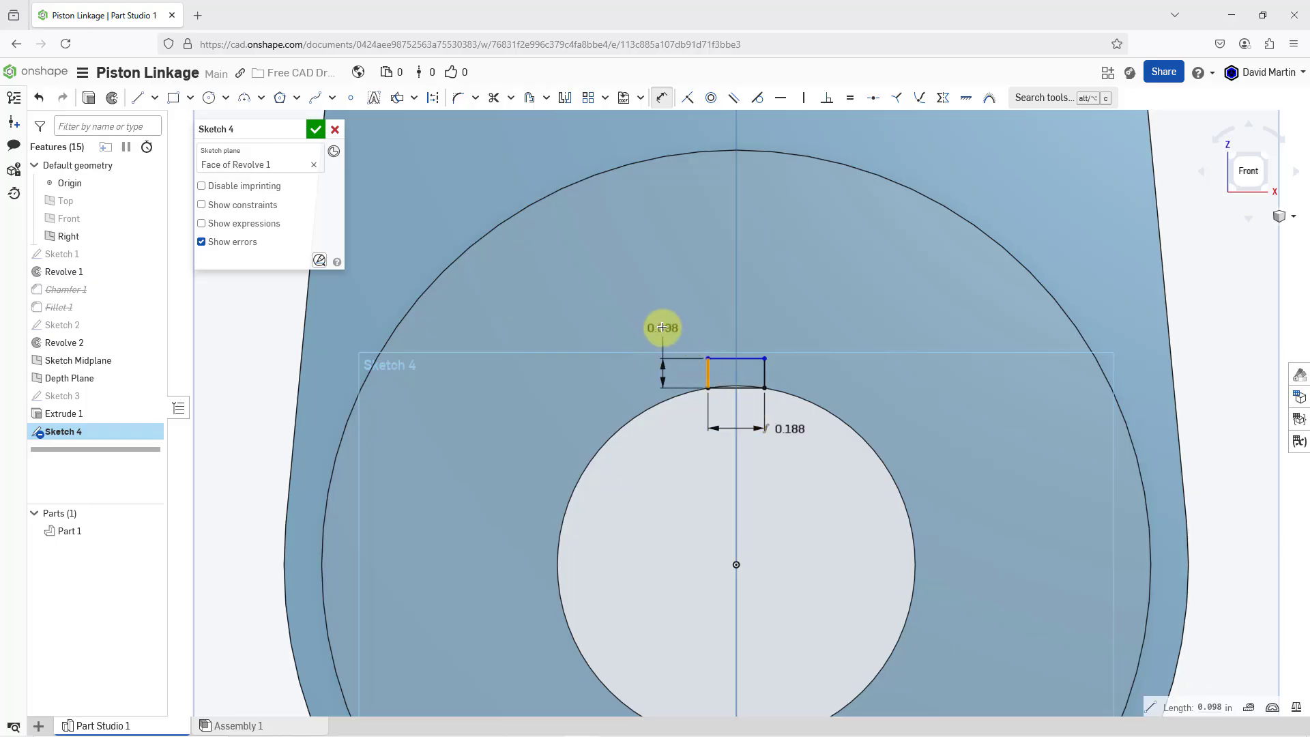
left_click(662, 327)
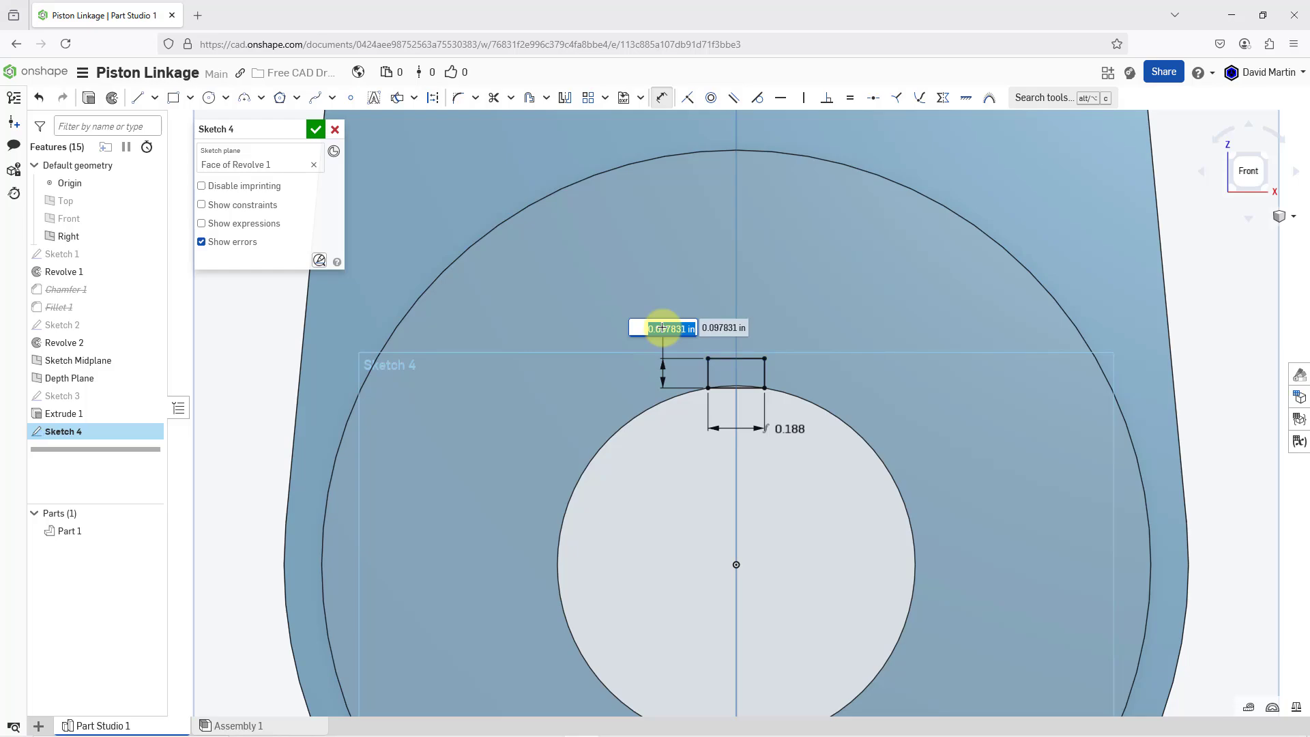
type("5/32")
key("Return")
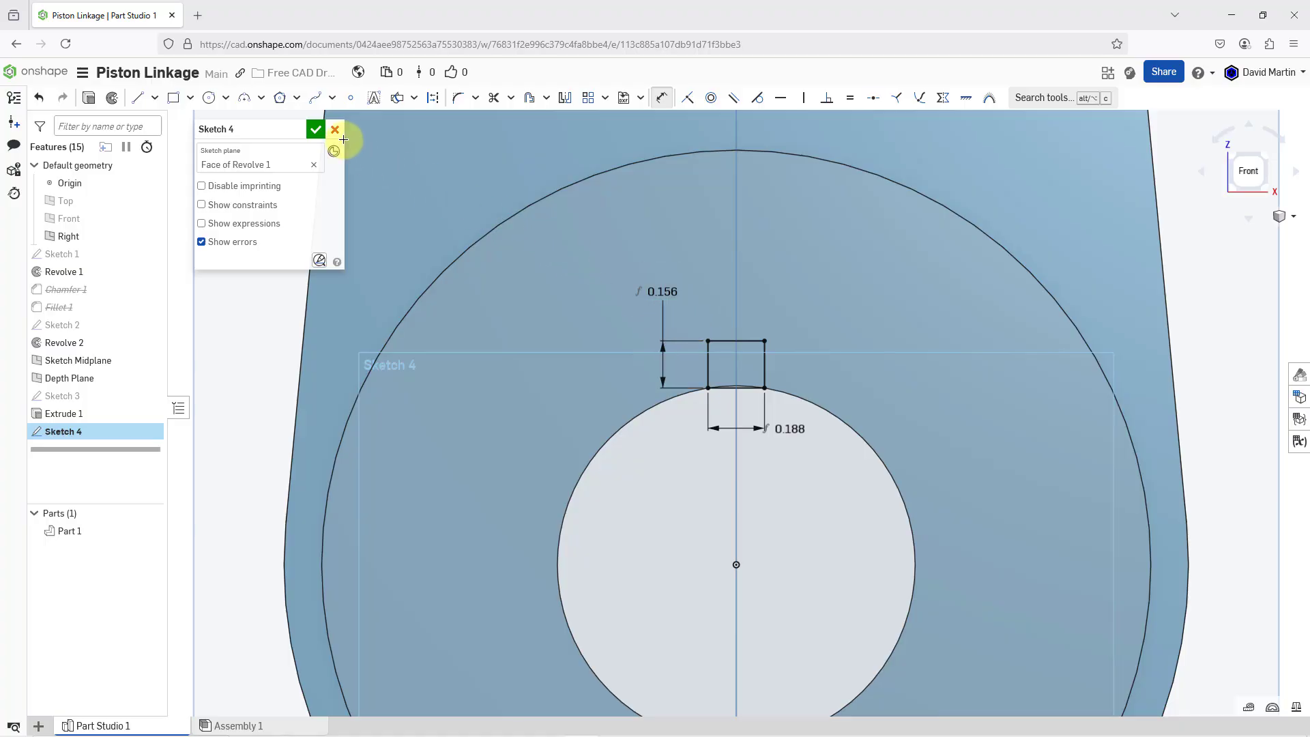
left_click(316, 130)
Hide all planes and view the hub's front face with the keyway sketch at an angle
scroll(690, 371, "down", 5)
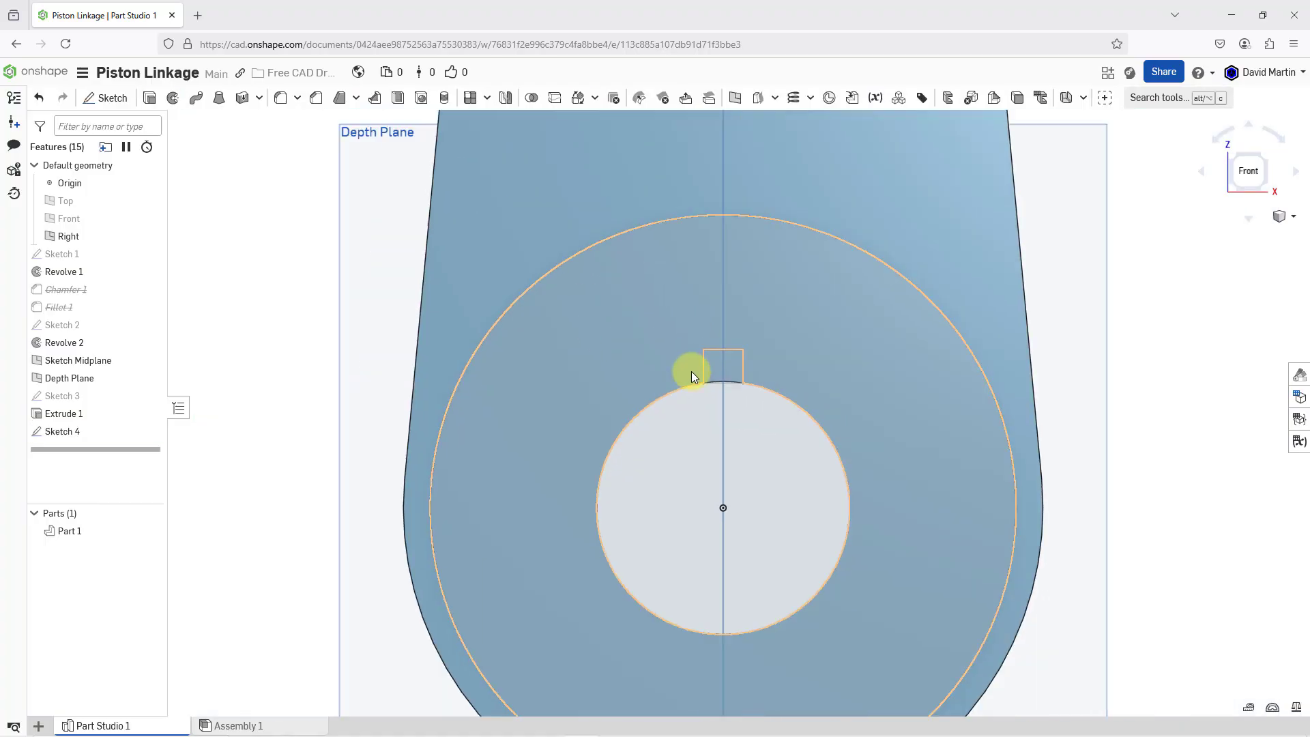
right_click_drag(702, 328, 656, 343)
key("p")
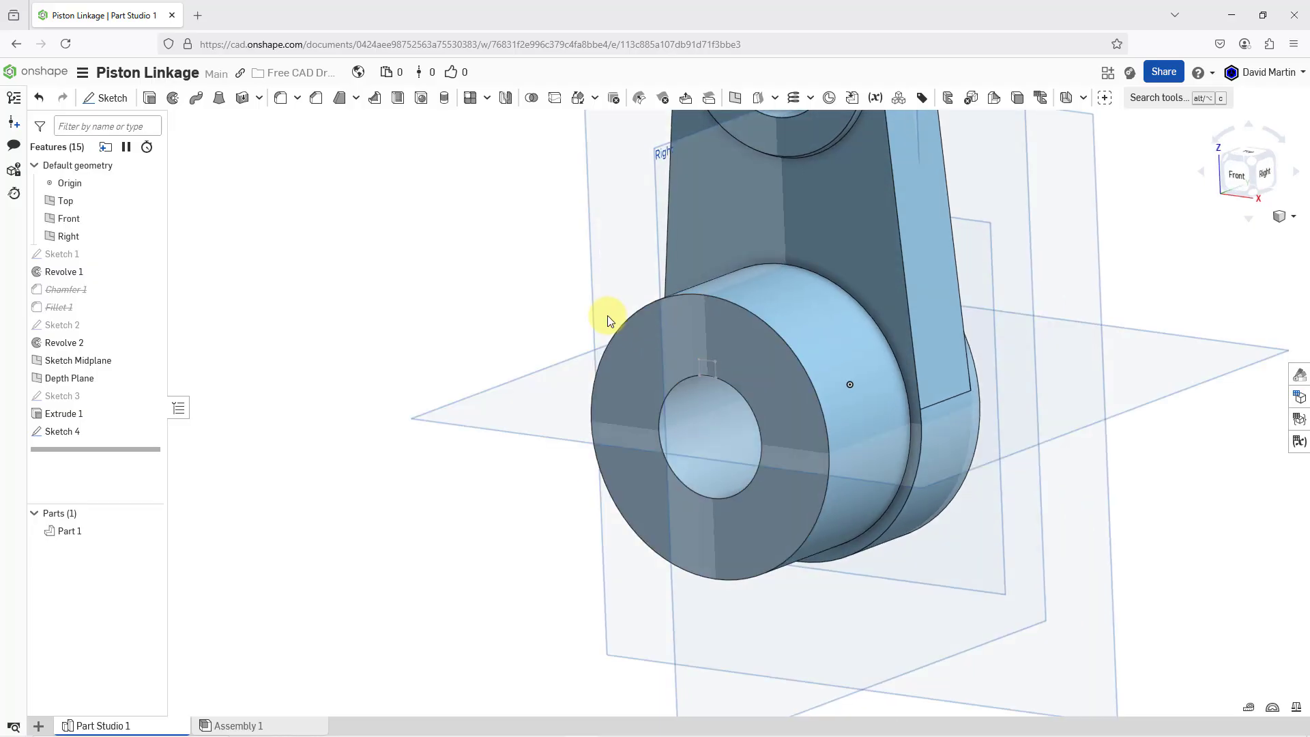
key("p")
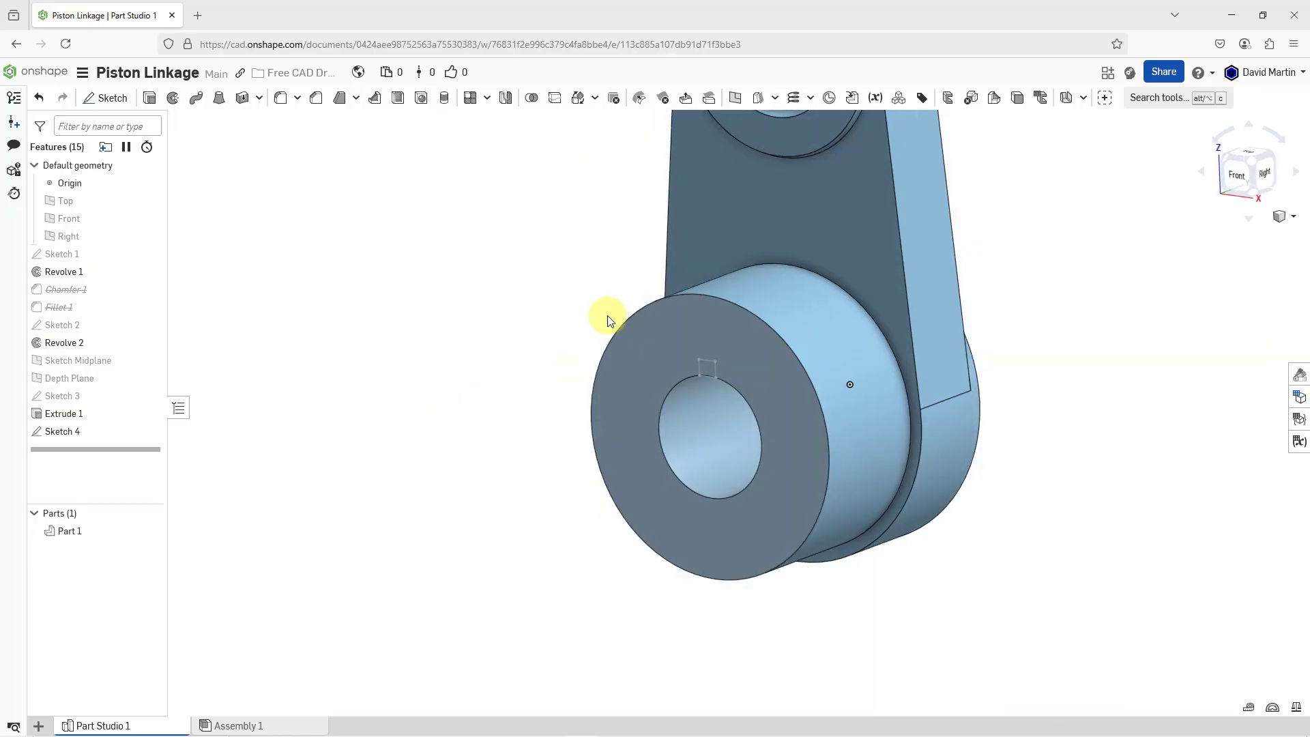
scroll(725, 391, "down", 2)
scroll(869, 293, "up", 4)
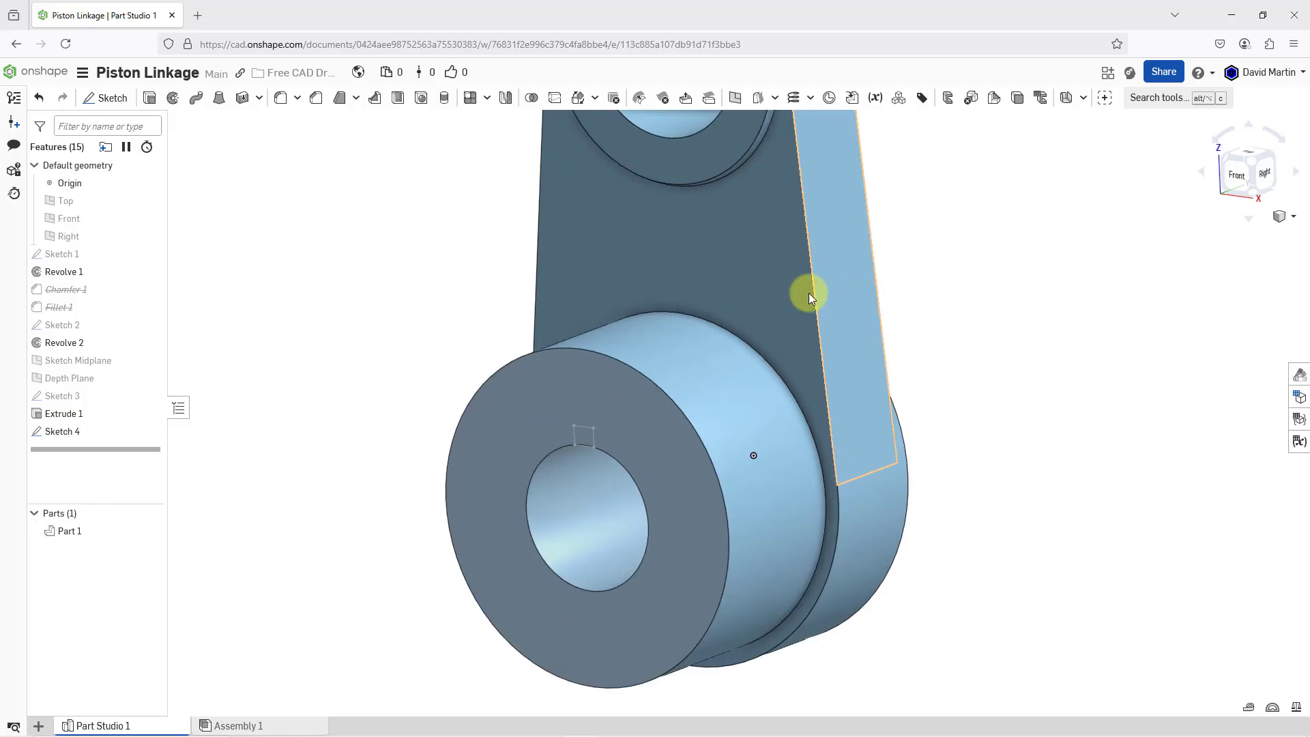
Cut the keyway by extruding the Sketch 4 rectangle into the hub in Remove mode, with end type Through all
left_click(150, 99)
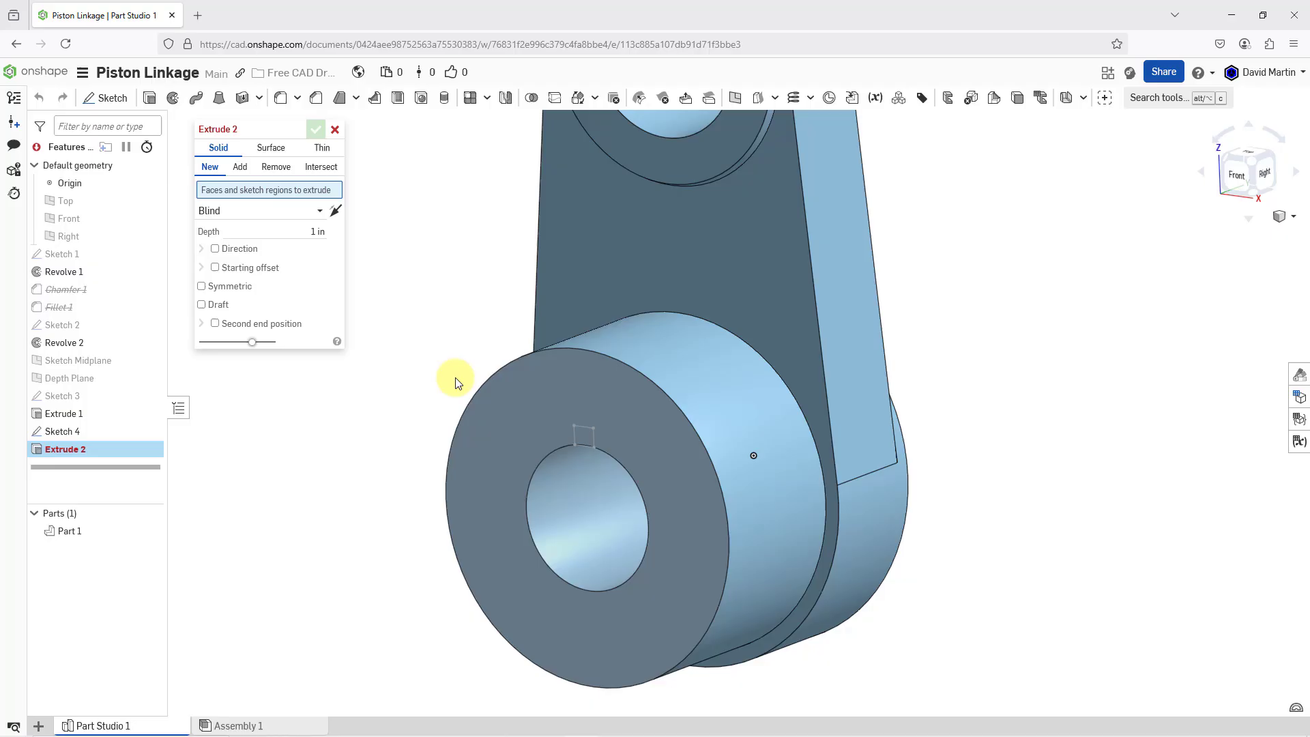
left_click(584, 433)
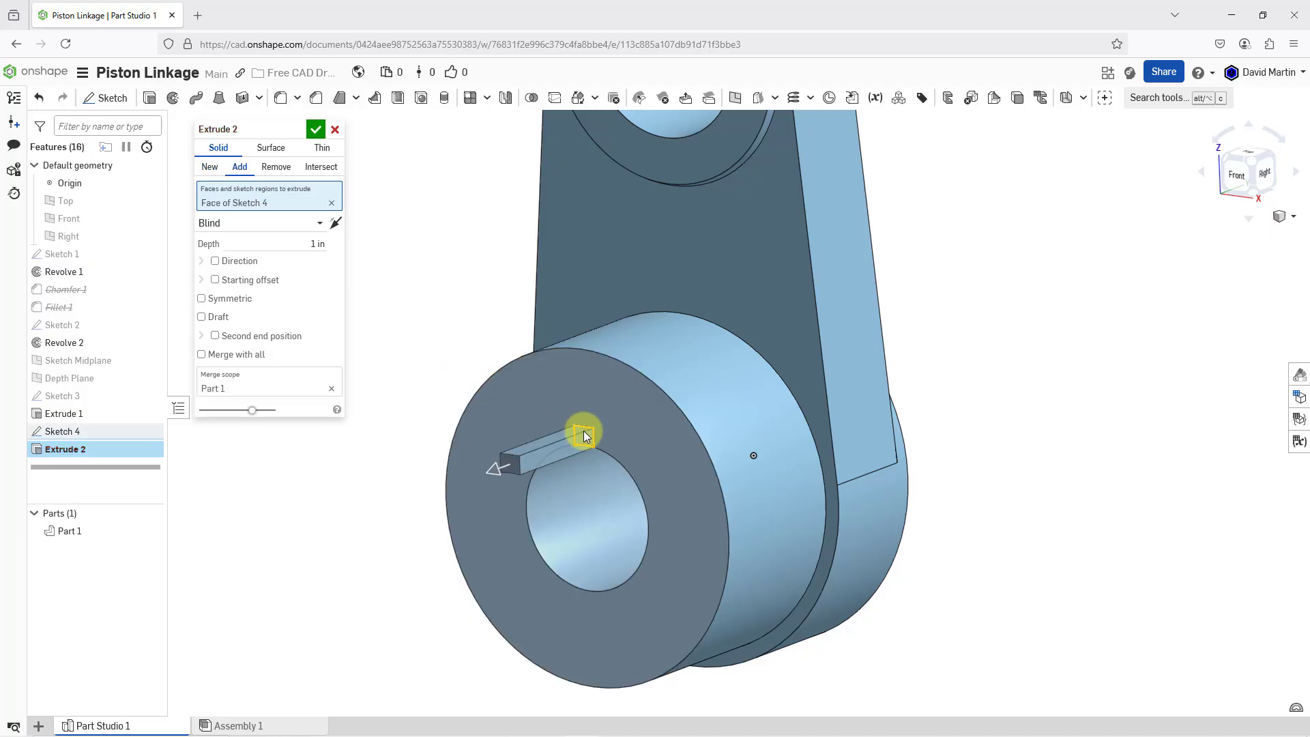
left_click(493, 467)
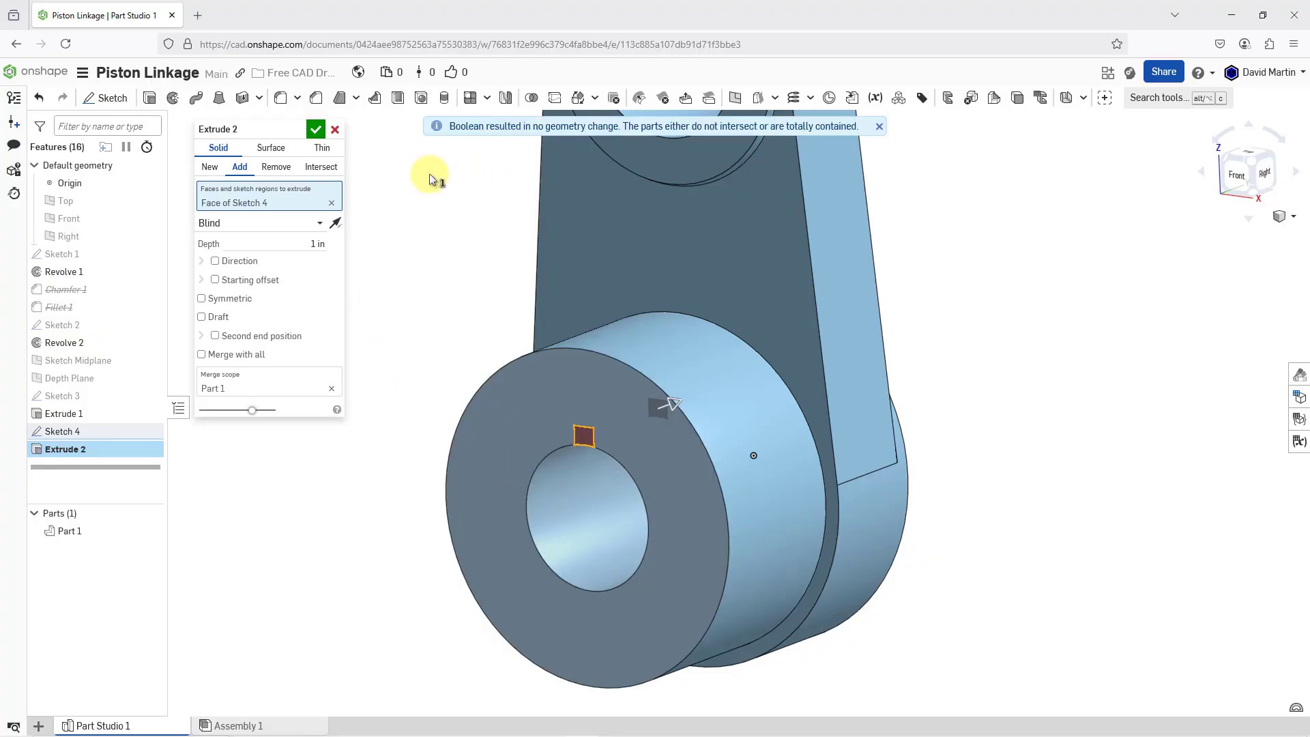
left_click(281, 170)
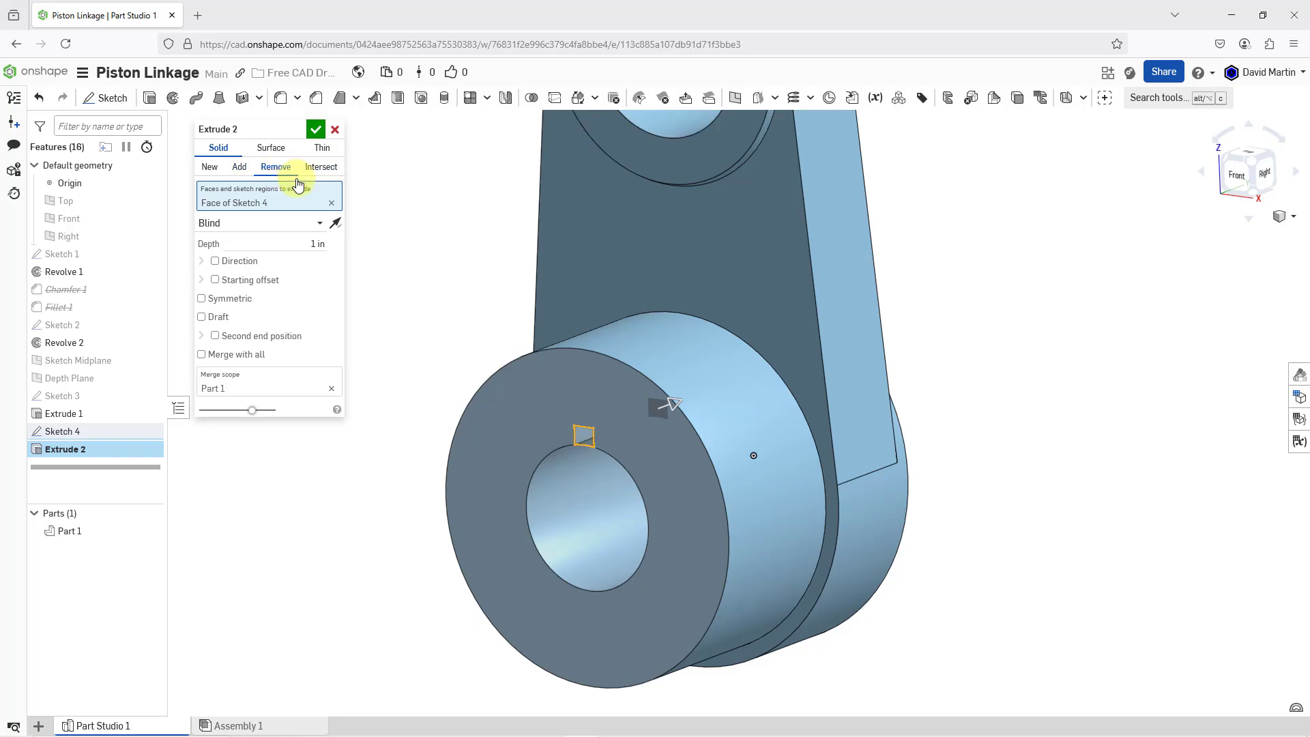
left_click(317, 231)
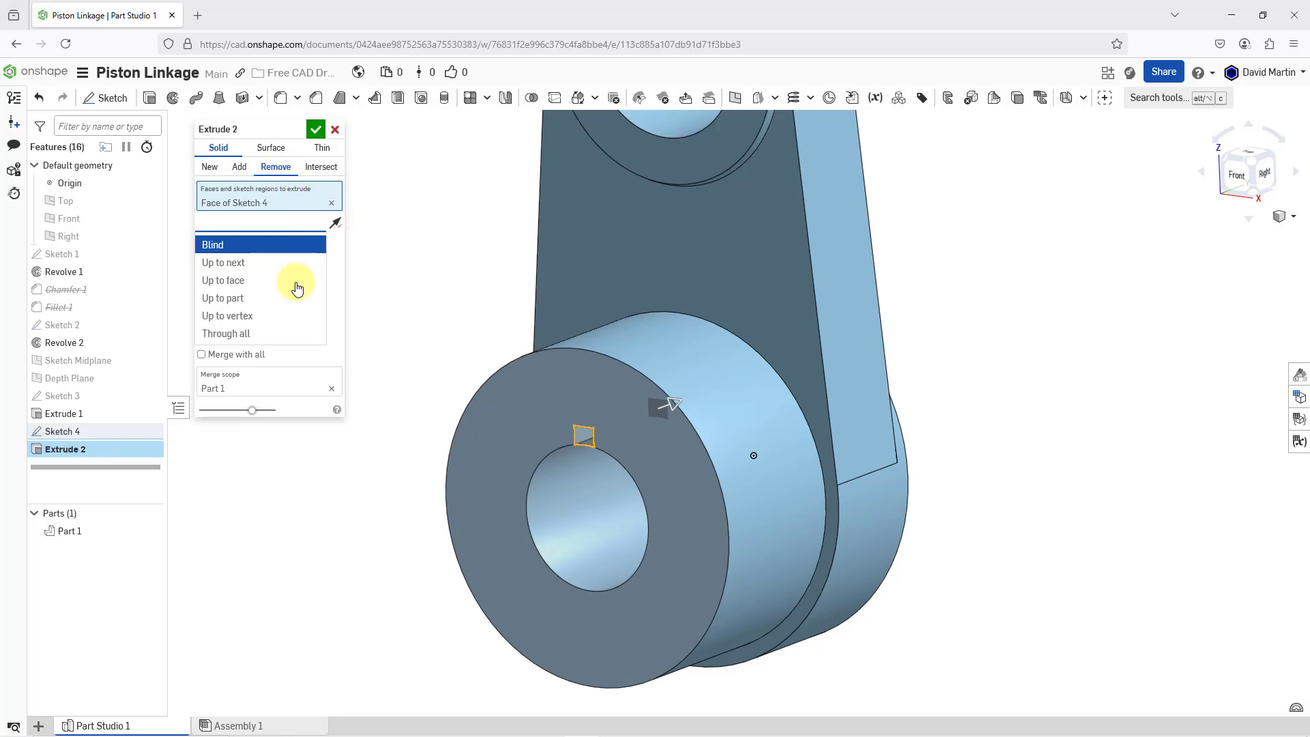
left_click(248, 334)
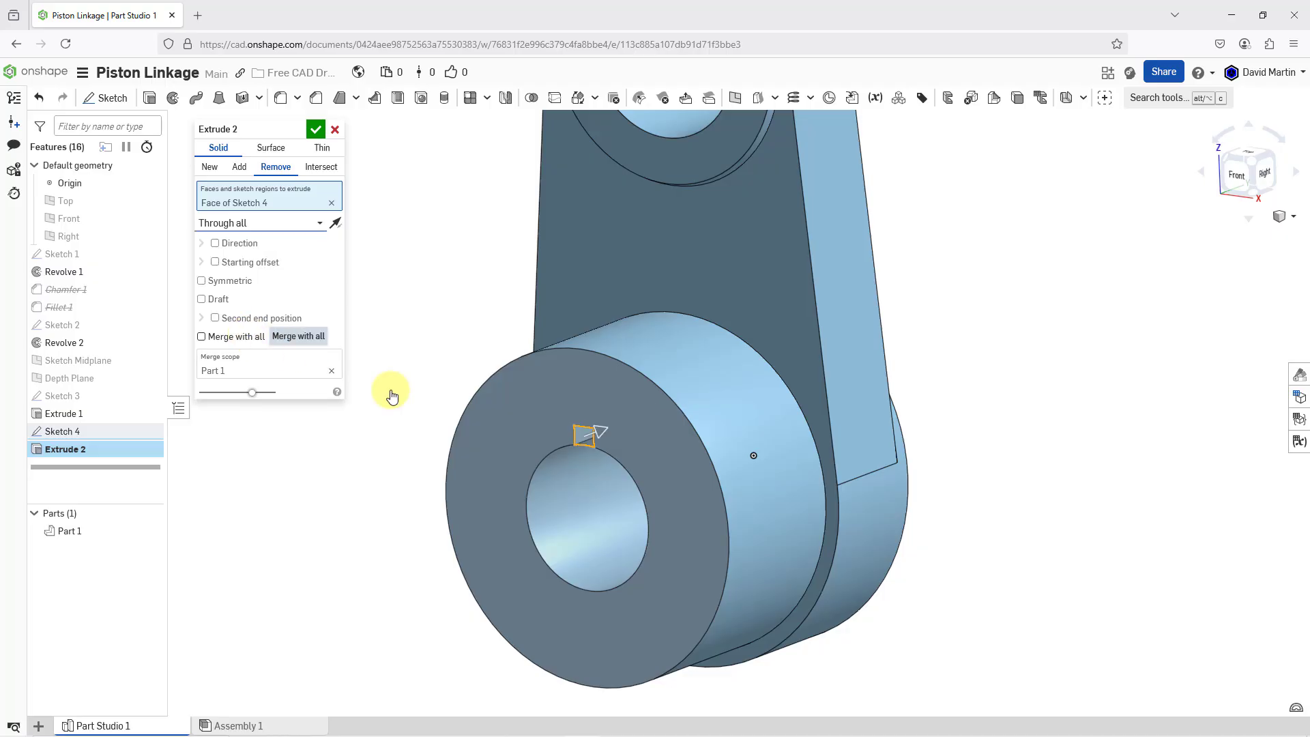
left_click(316, 131)
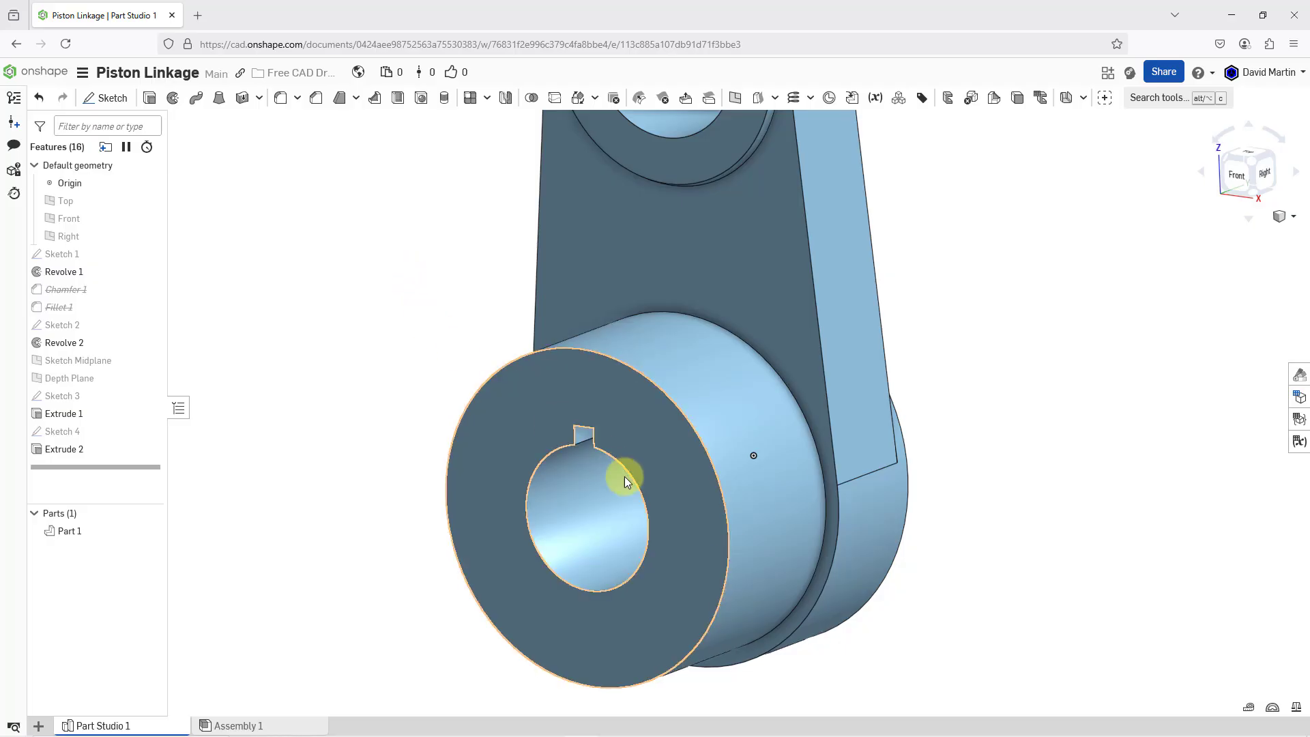
Move Chamfer 1 to the end of the feature list, unsuppress it, and inspect the part from behind
scroll(633, 483, "down", 3)
right_click_drag(632, 483, 648, 333)
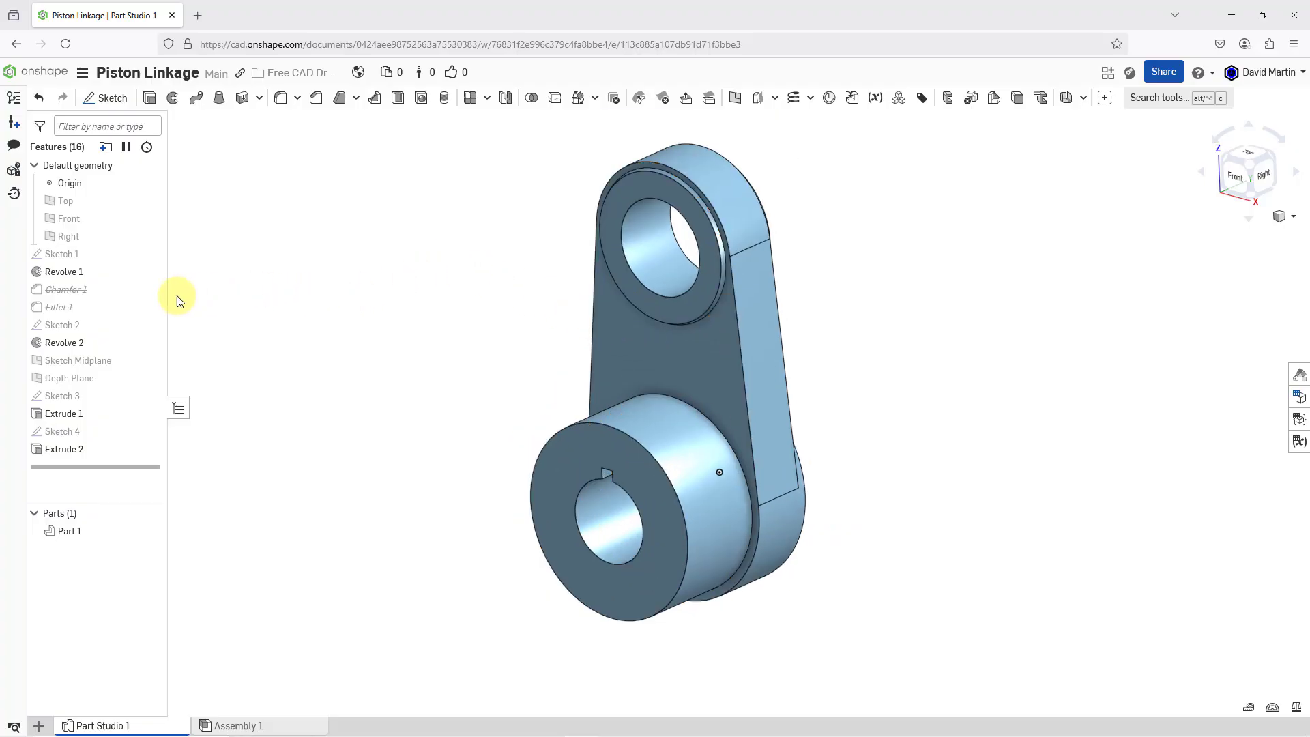
left_click_drag(84, 289, 84, 455)
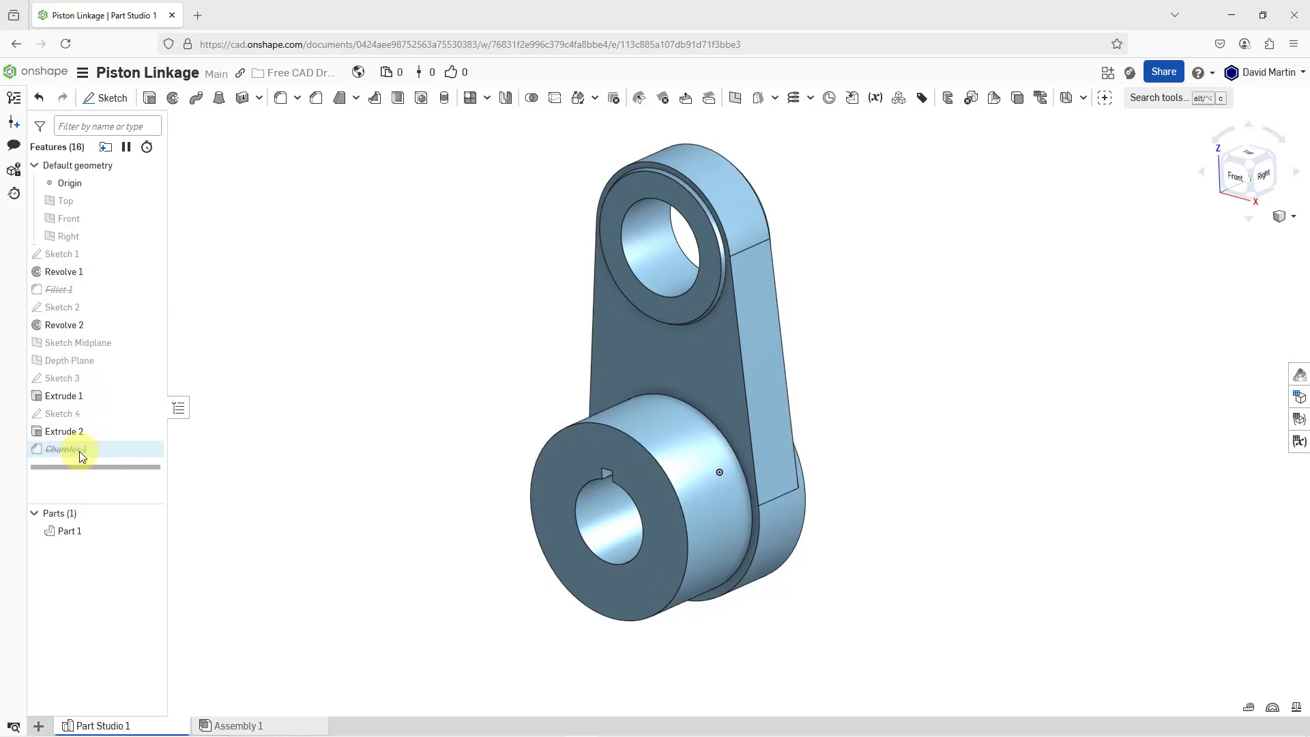
right_click(79, 451)
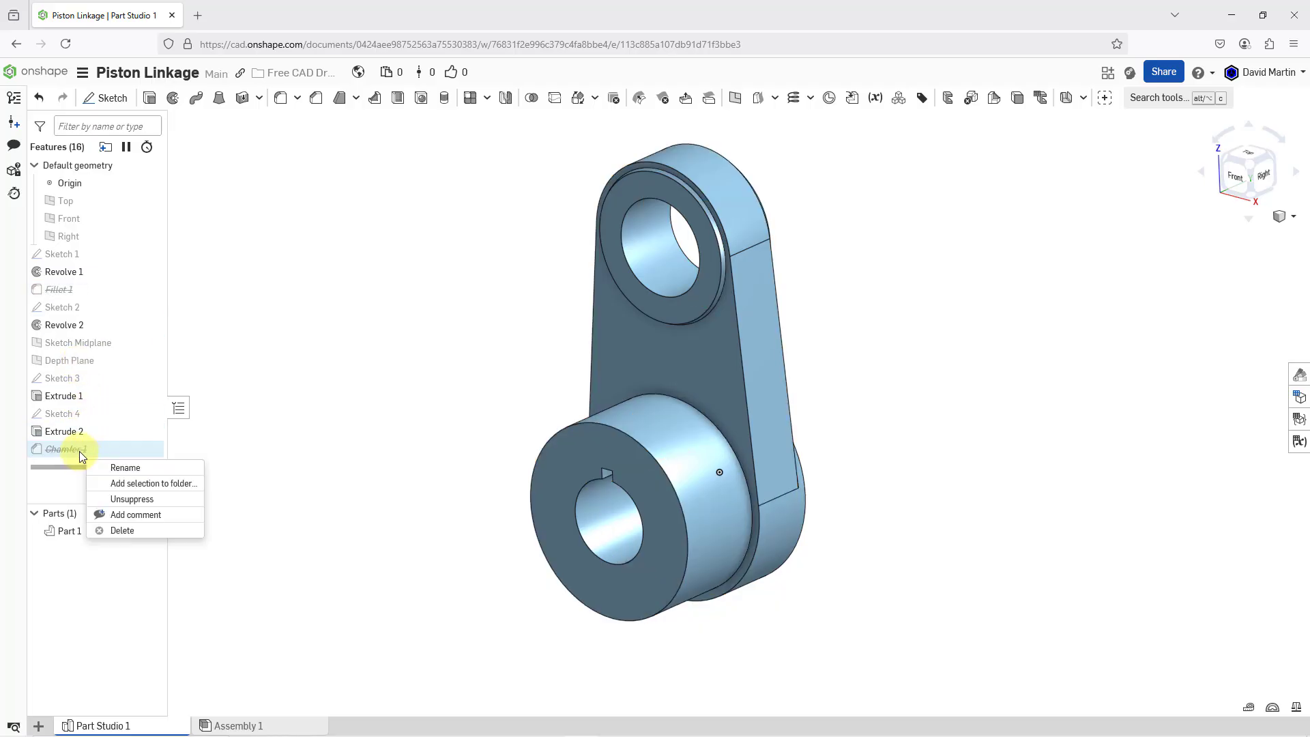
left_click(140, 500)
right_click_drag(553, 376, 452, 386)
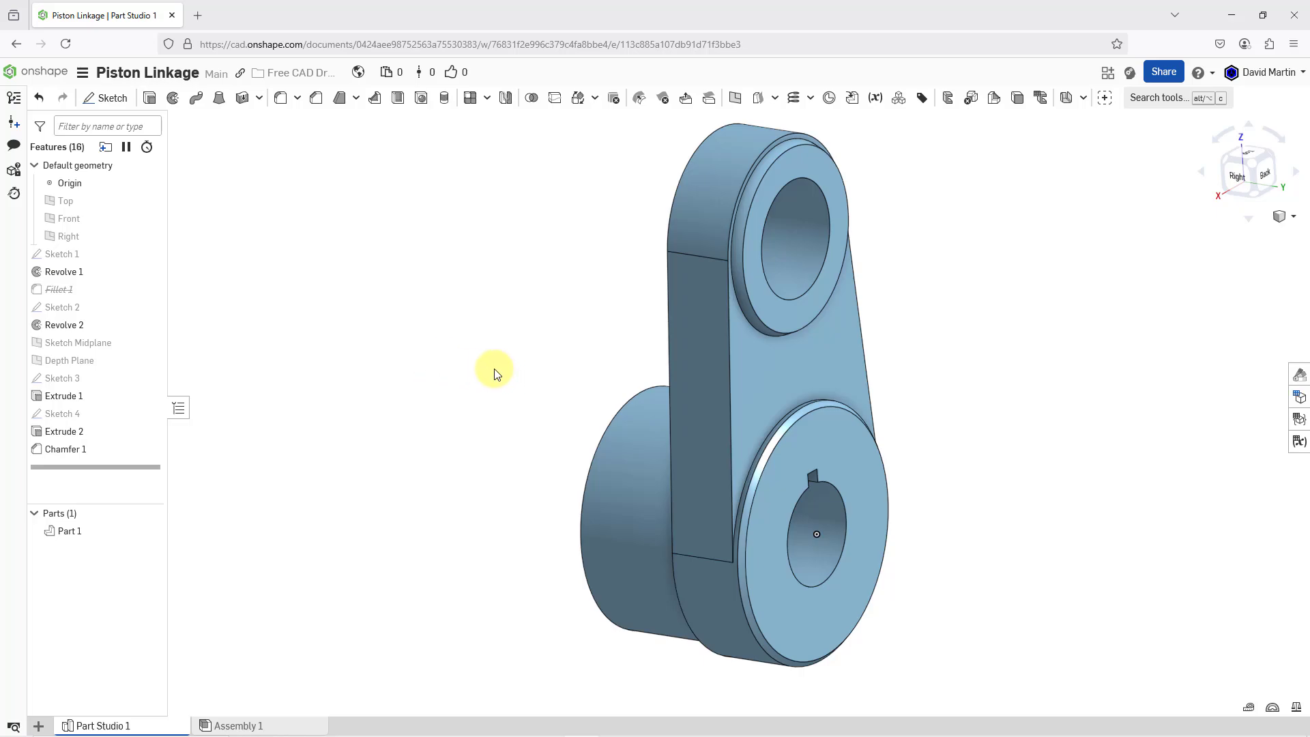
Move Fillet 1 below Chamfer 1 in the feature list and unsuppress it
mouse_move(594, 366)
right_mouse_down()
mouse_move(632, 341)
mouse_move(689, 359)
mouse_move(678, 353)
right_mouse_up()
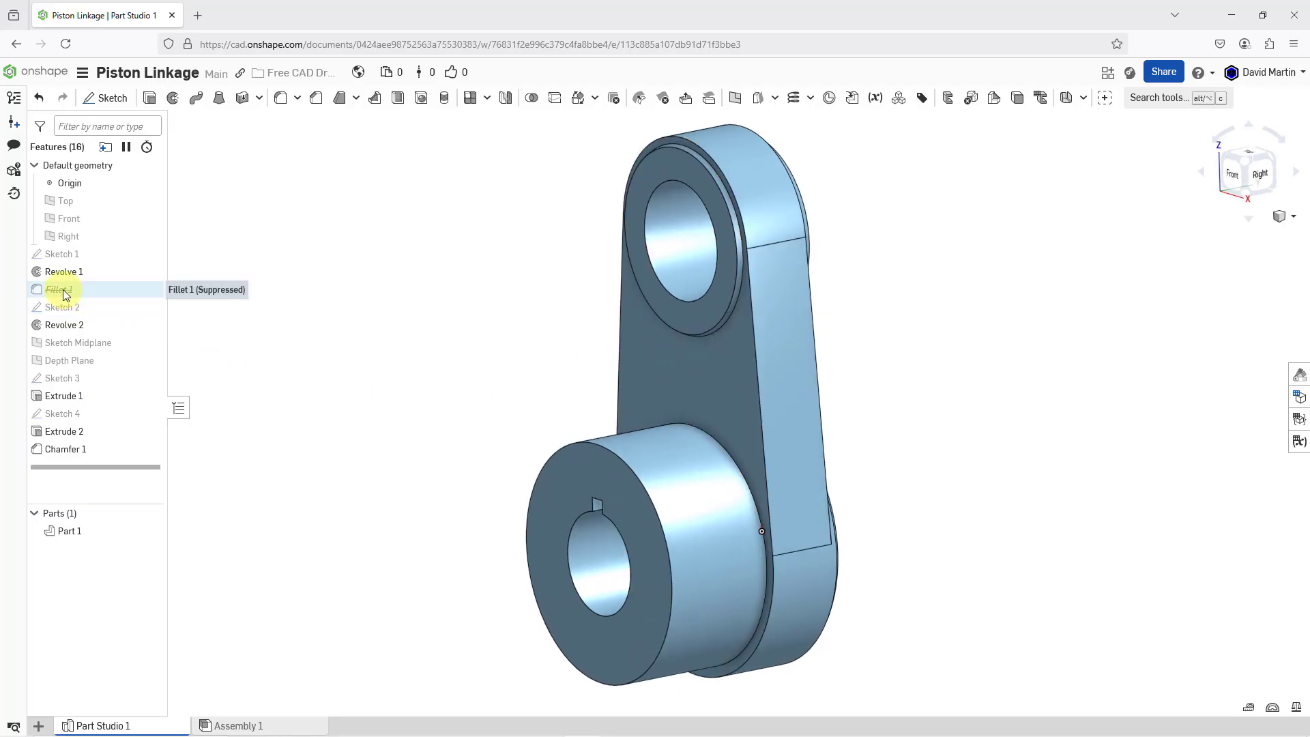
left_click_drag(62, 289, 75, 456)
right_click(62, 449)
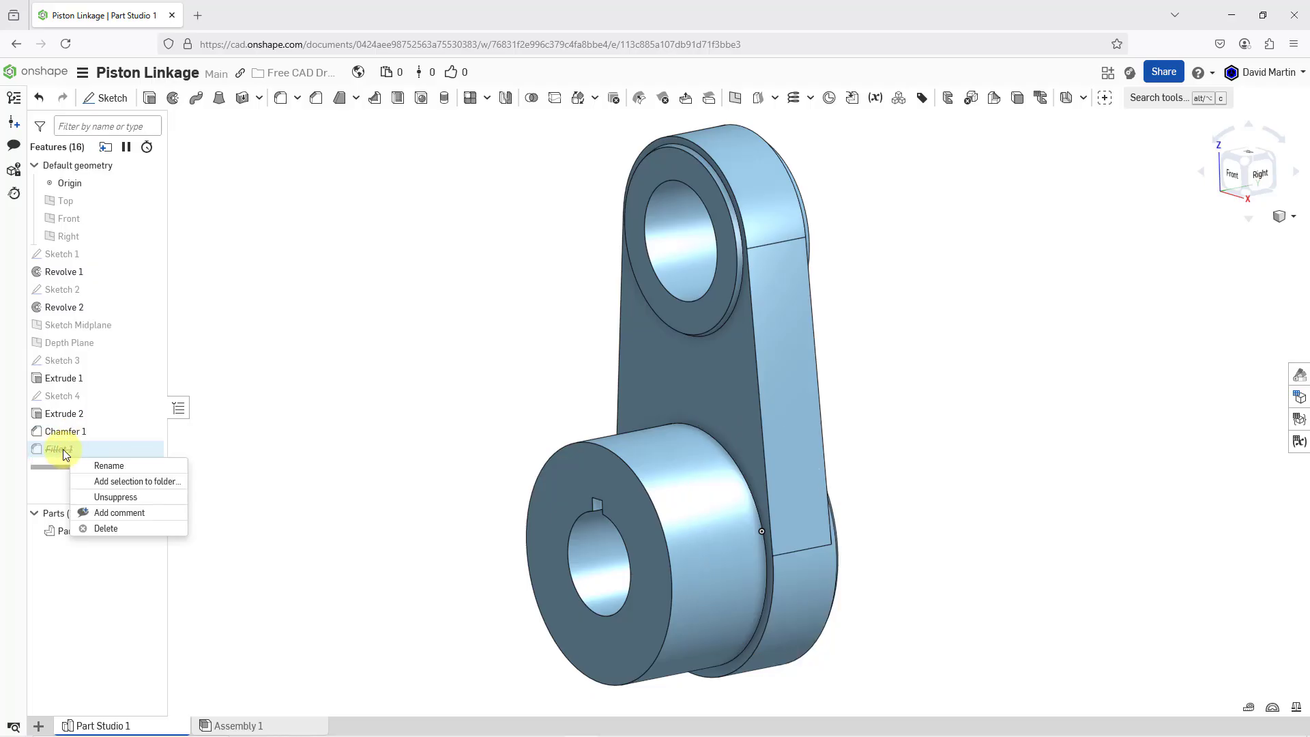
left_click(116, 497)
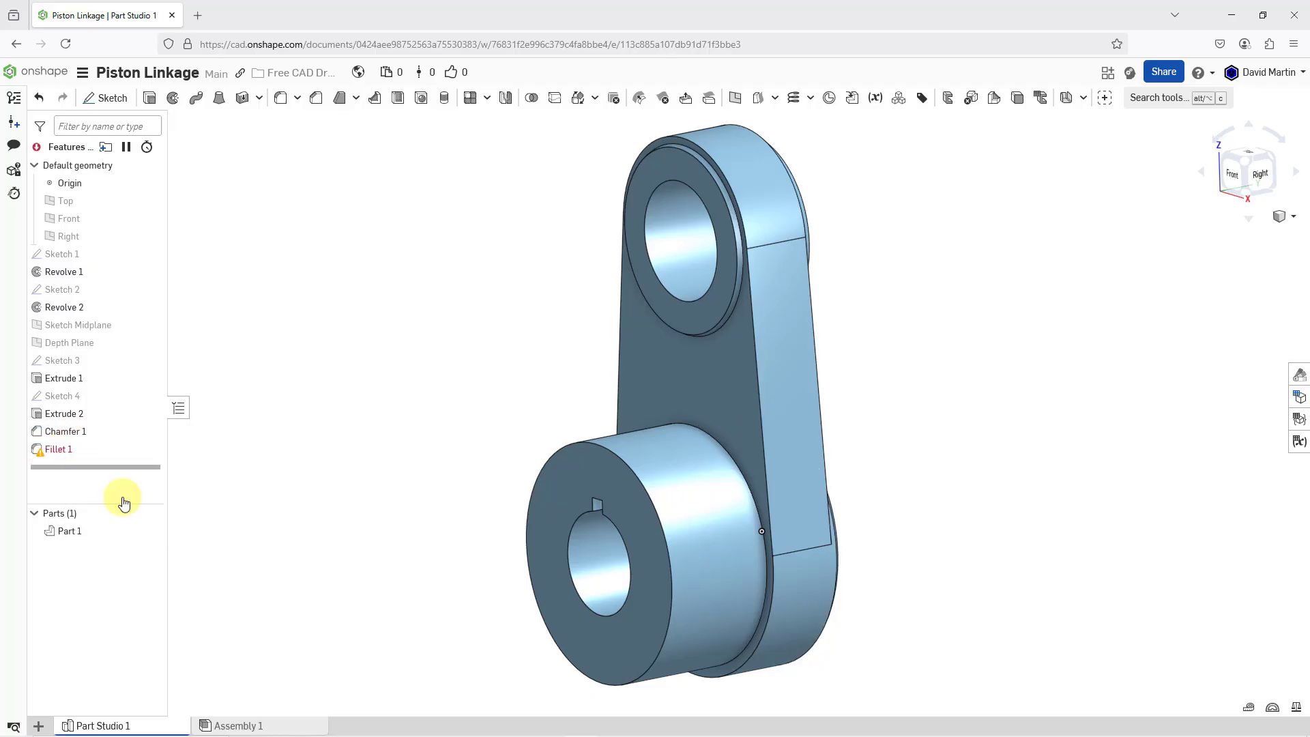
Edit Fillet 1 to replace its missing edge with the edge where the hub meets the arm, with a 0.125 in radius
right_click(52, 449)
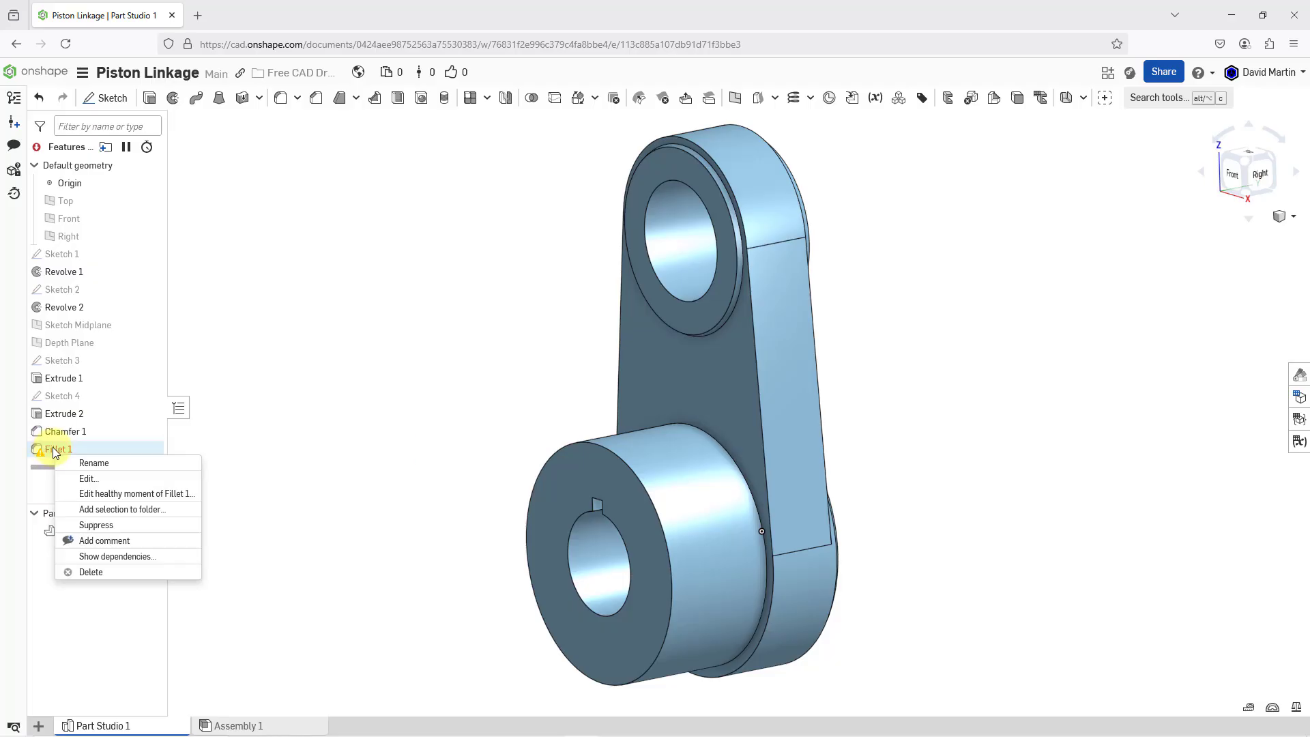
left_click(92, 481)
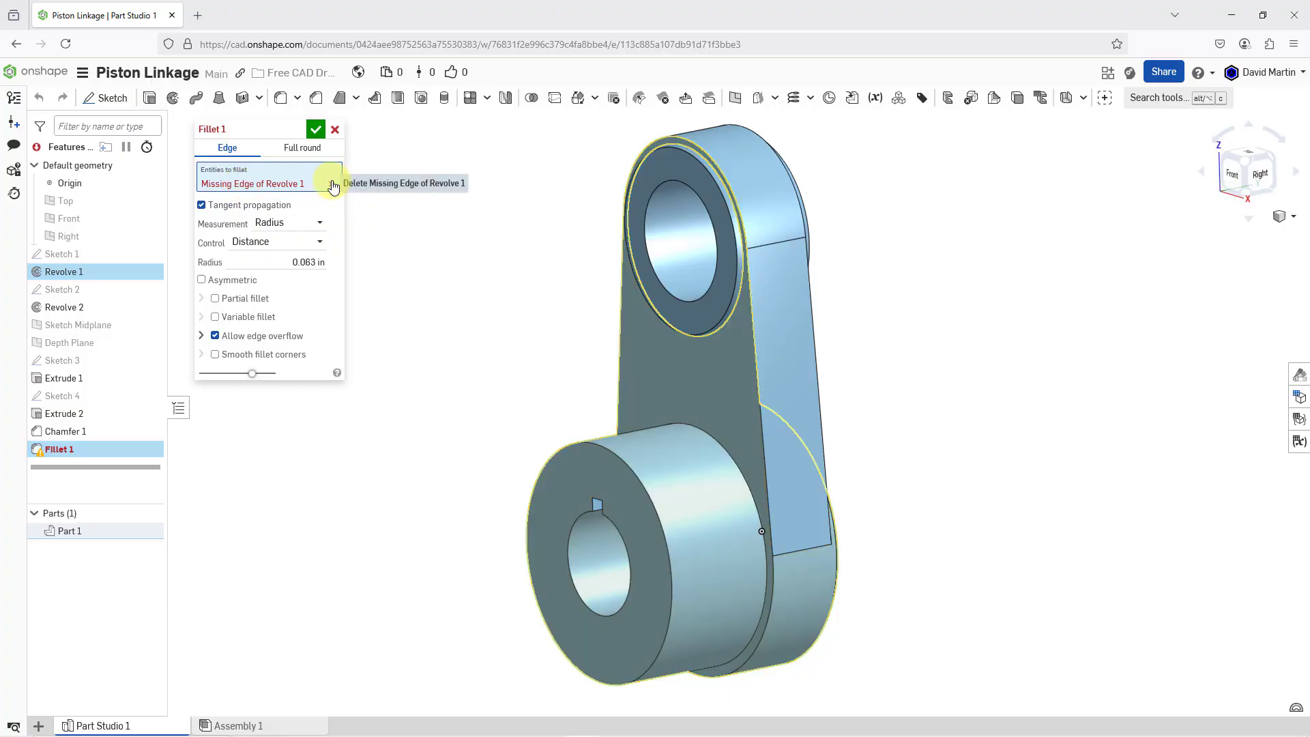
left_click(332, 184)
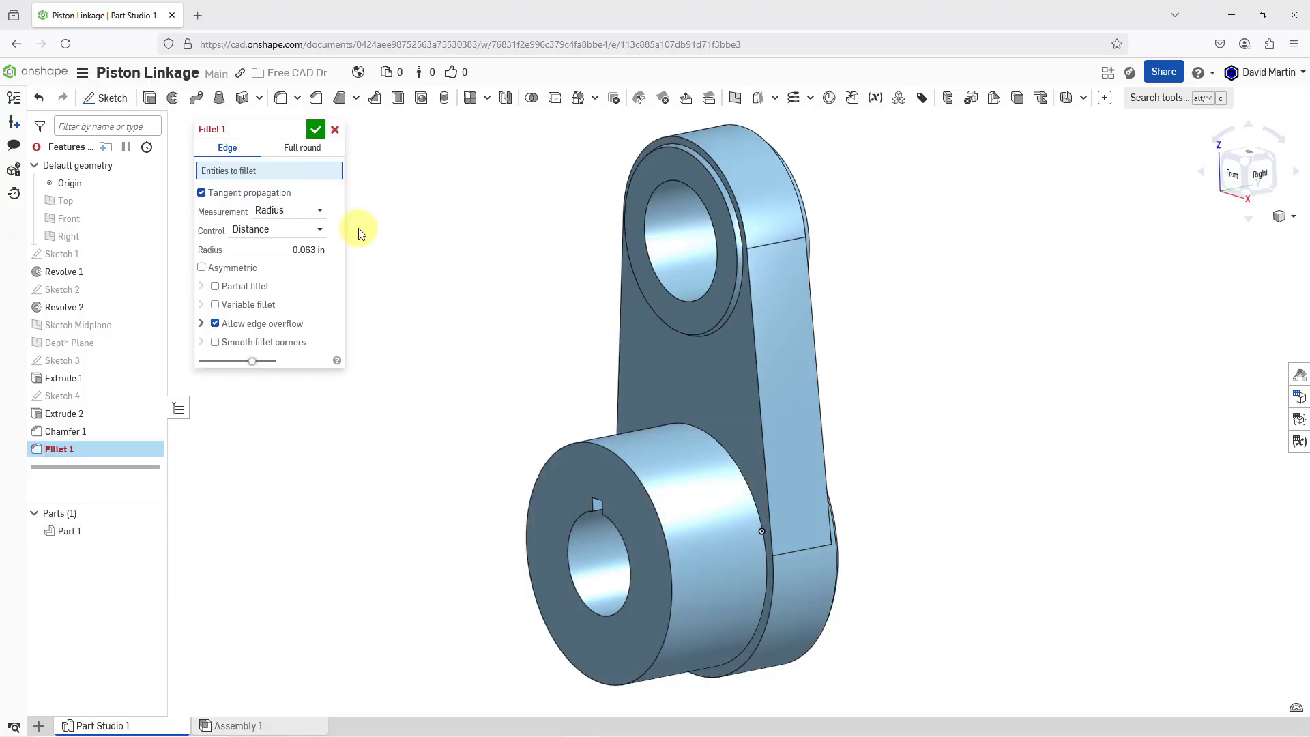
left_click(676, 424)
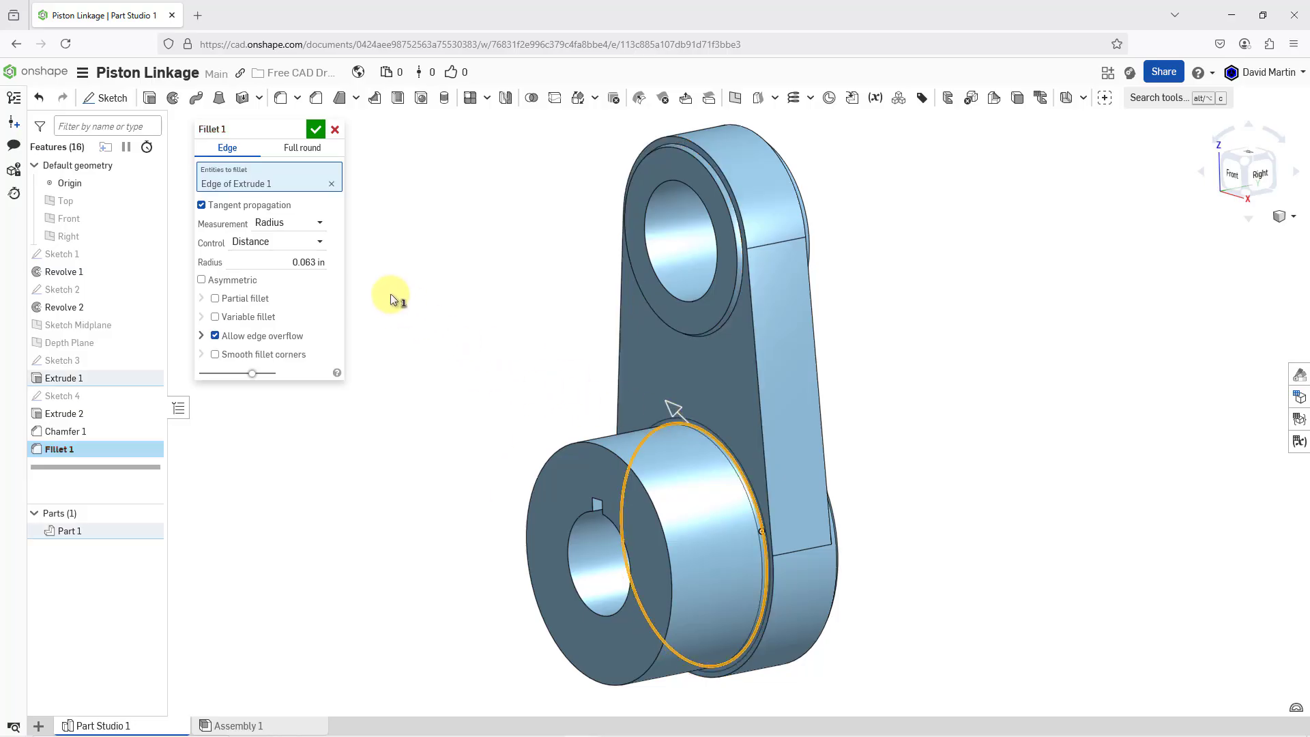
left_click(281, 261)
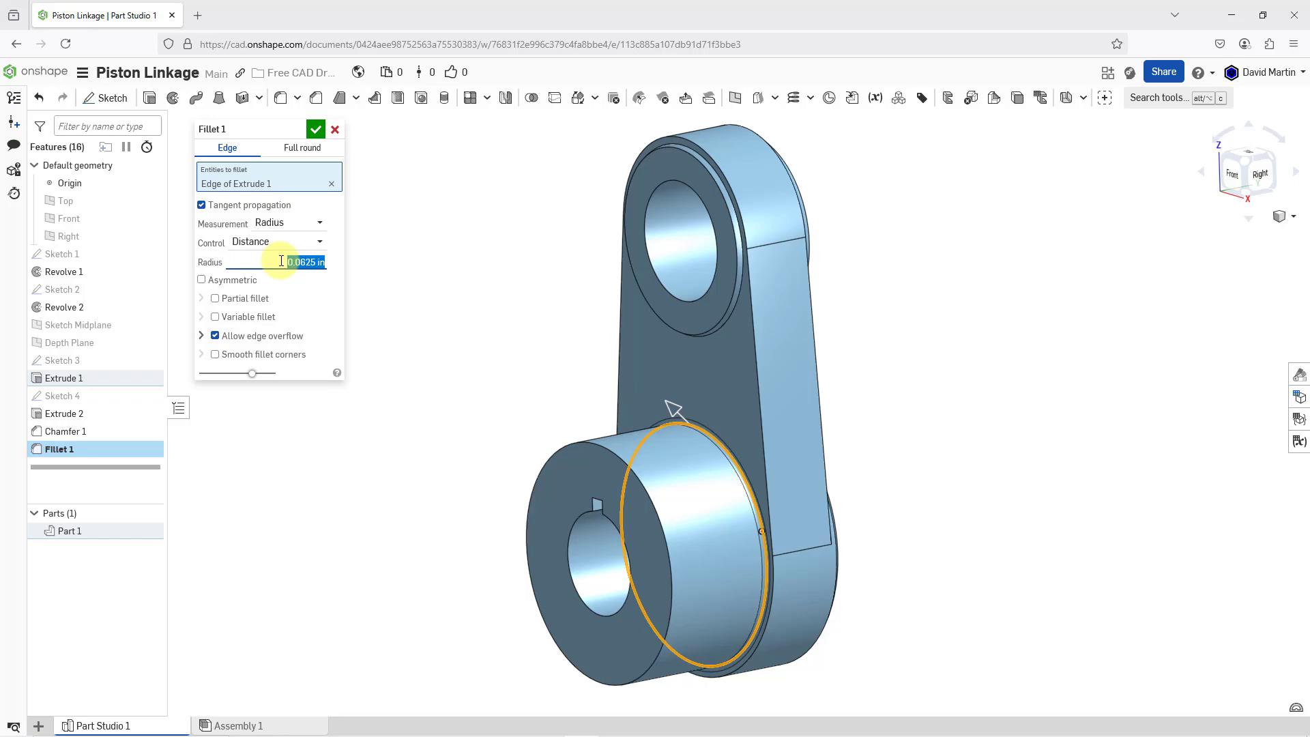
key("BackSpace")
key("Return")
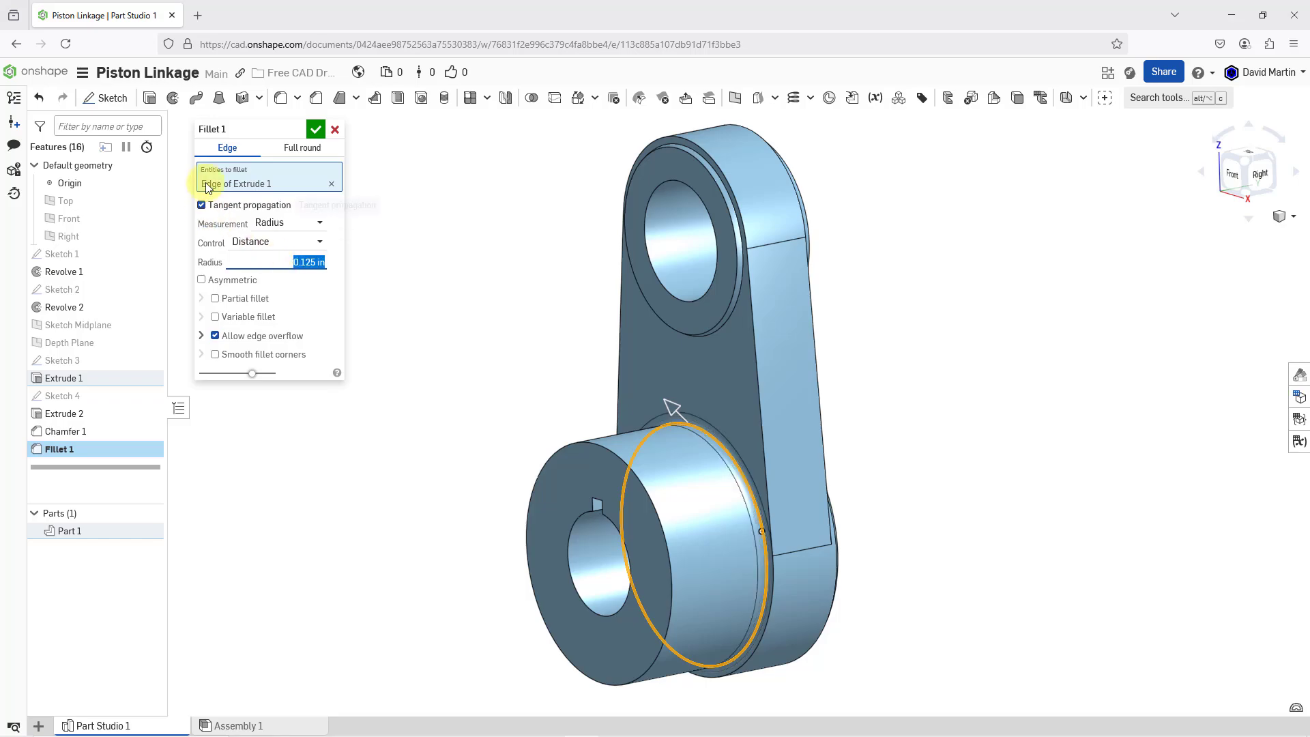
left_click(315, 129)
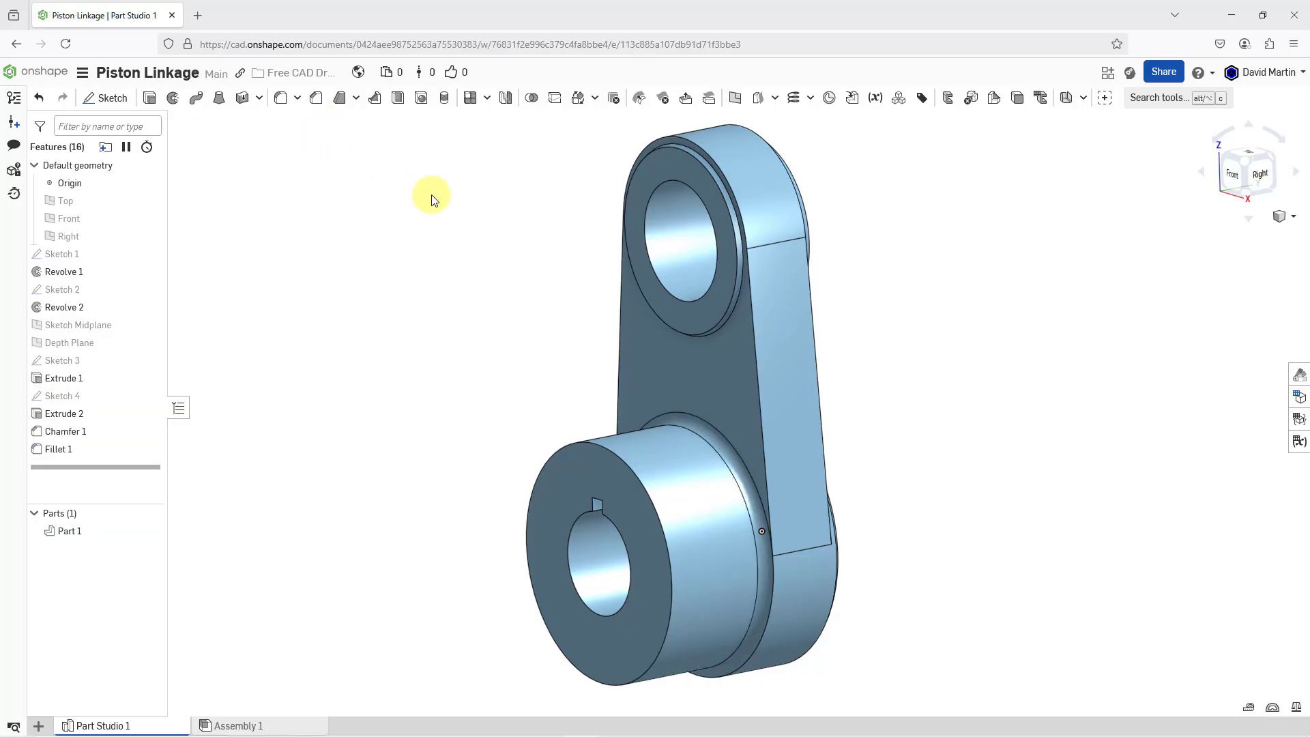
Edit Extrude 1 to remove its second end position and change its end type to Blind
scroll(503, 283, "down", 2)
right_click_drag(504, 283, 462, 241)
scroll(458, 236, "up", 2)
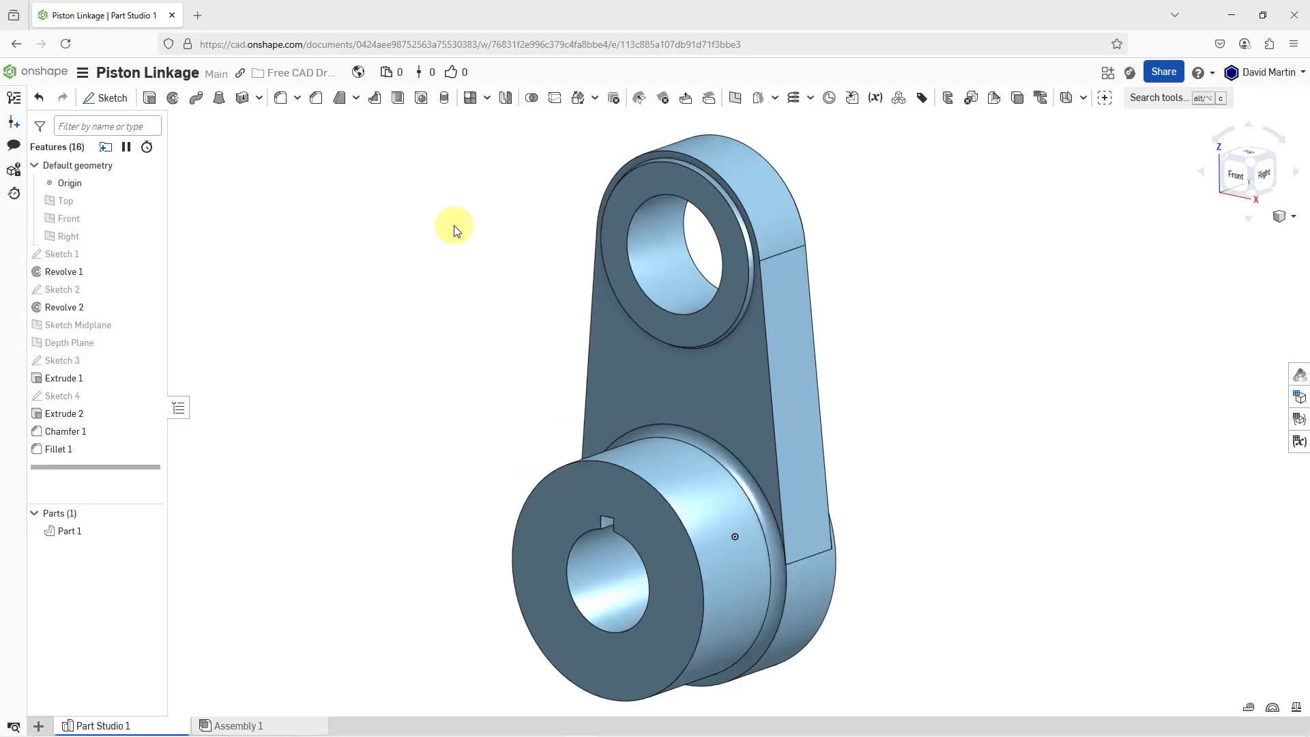
middle_click_drag(461, 254, 462, 247)
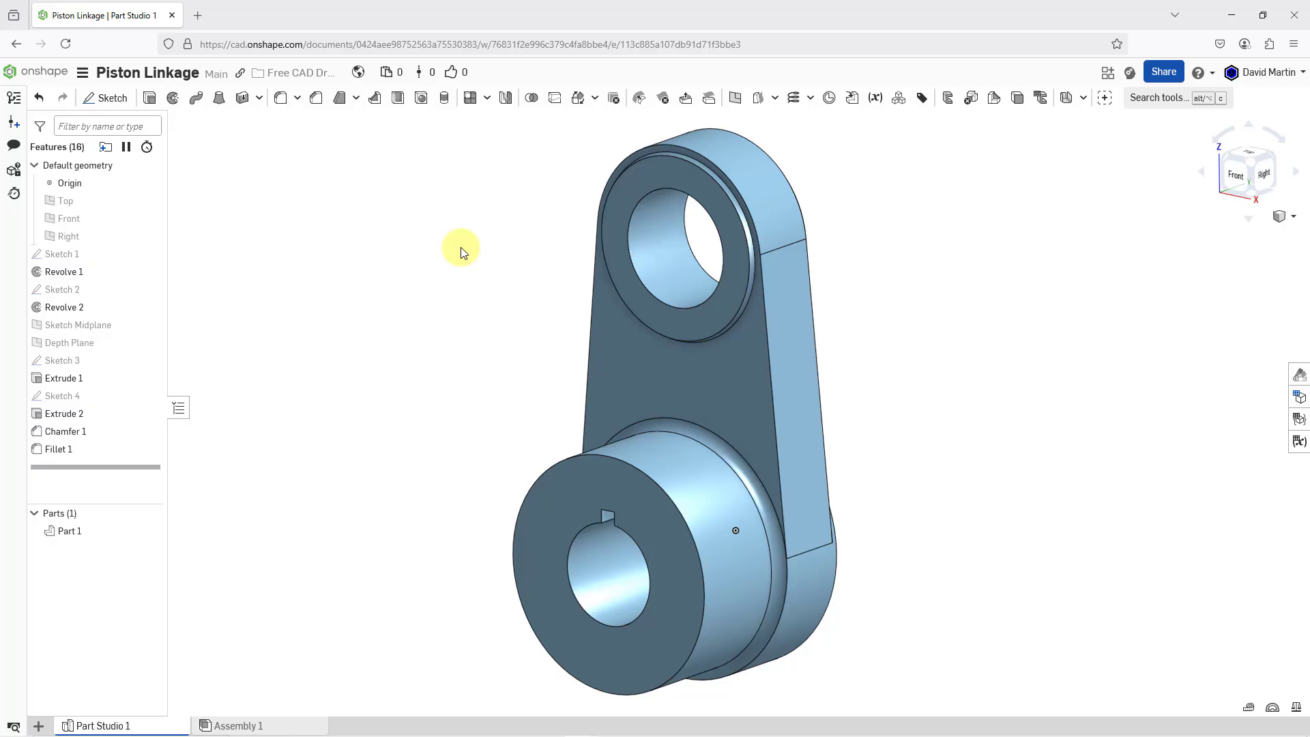
left_click(83, 378)
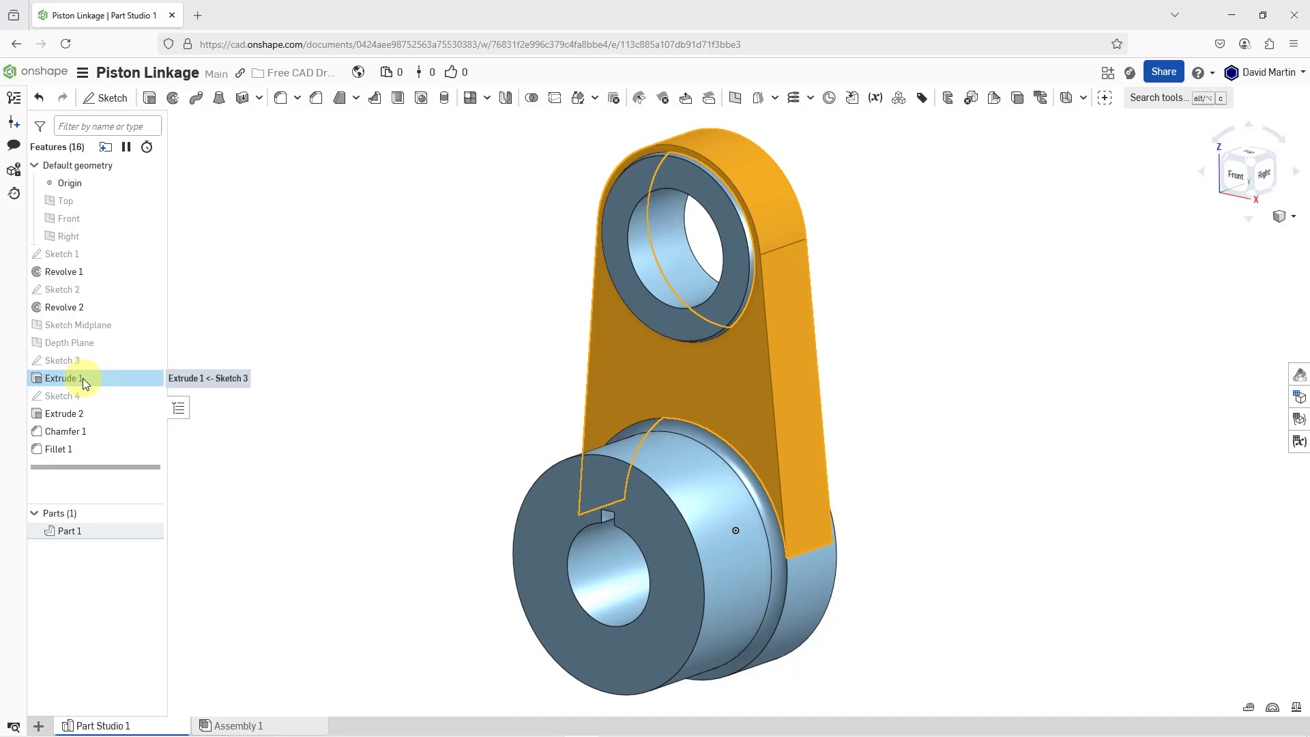
right_click(83, 378)
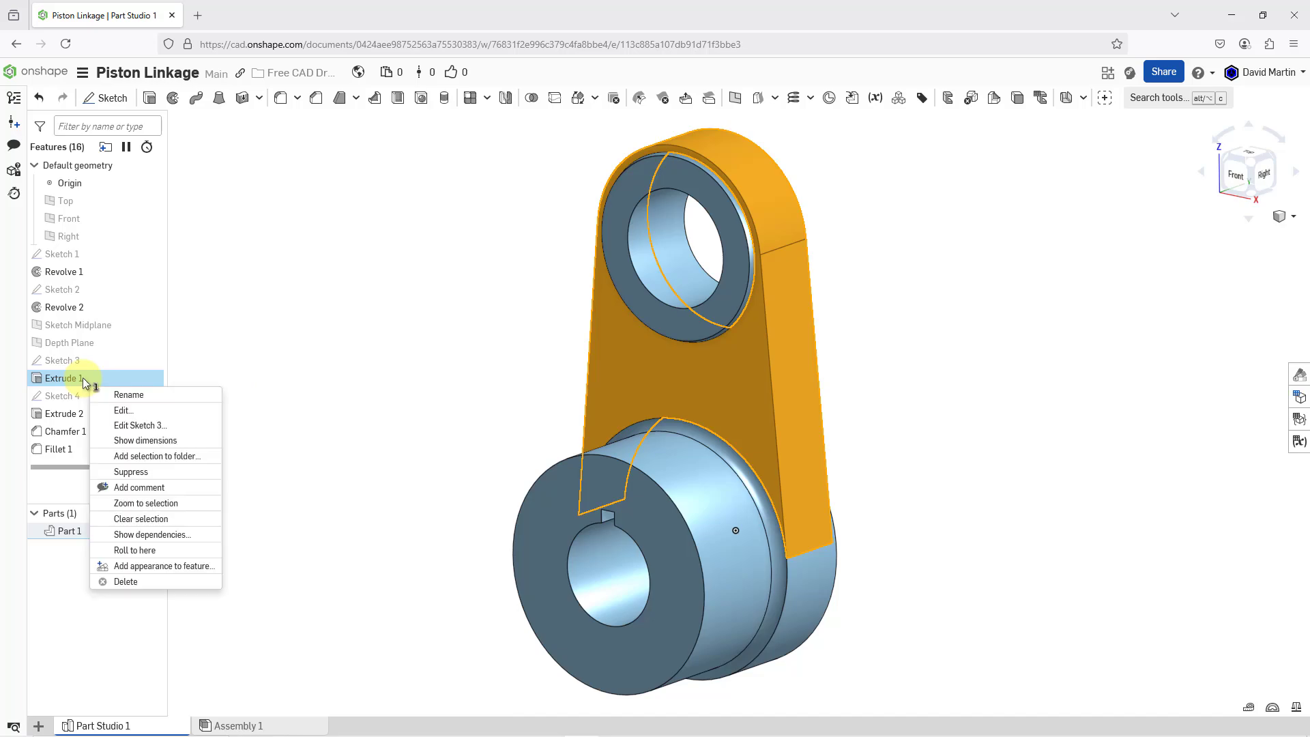
left_click(116, 410)
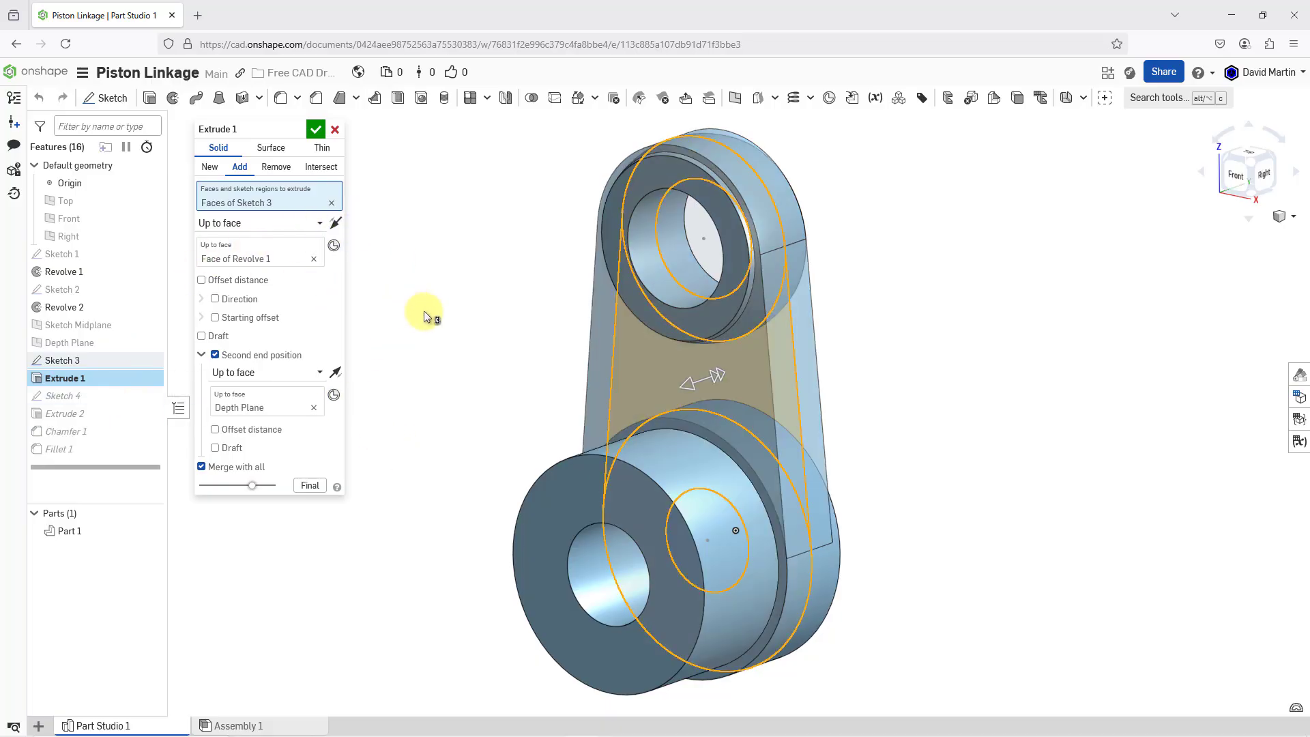
right_click_drag(669, 383, 643, 383)
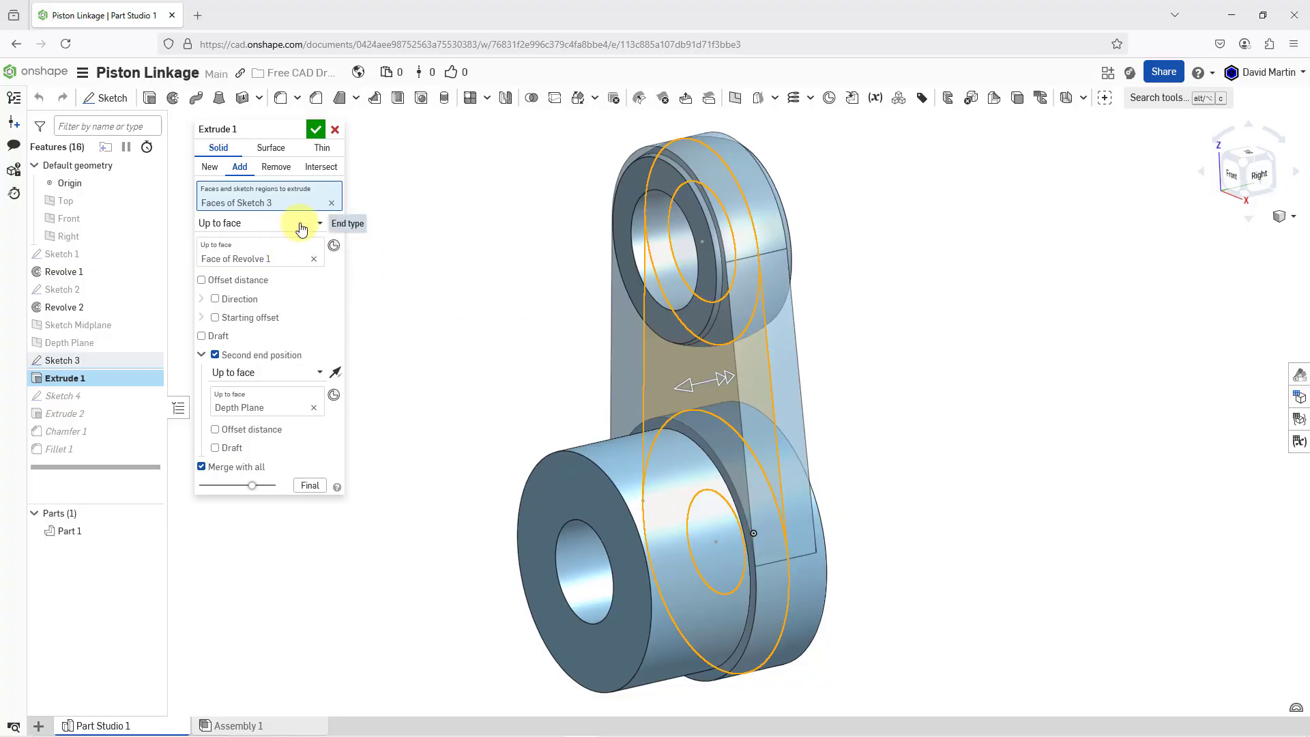
left_click(215, 354)
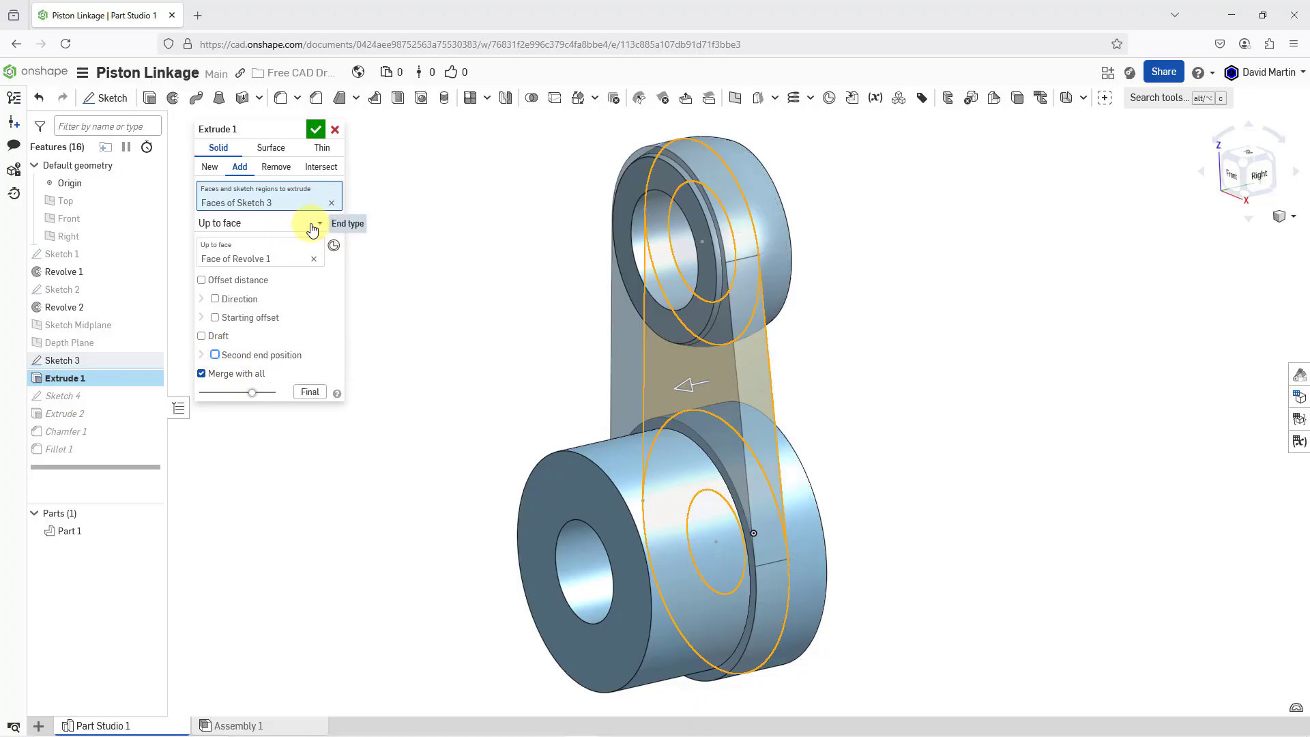
left_click(312, 223)
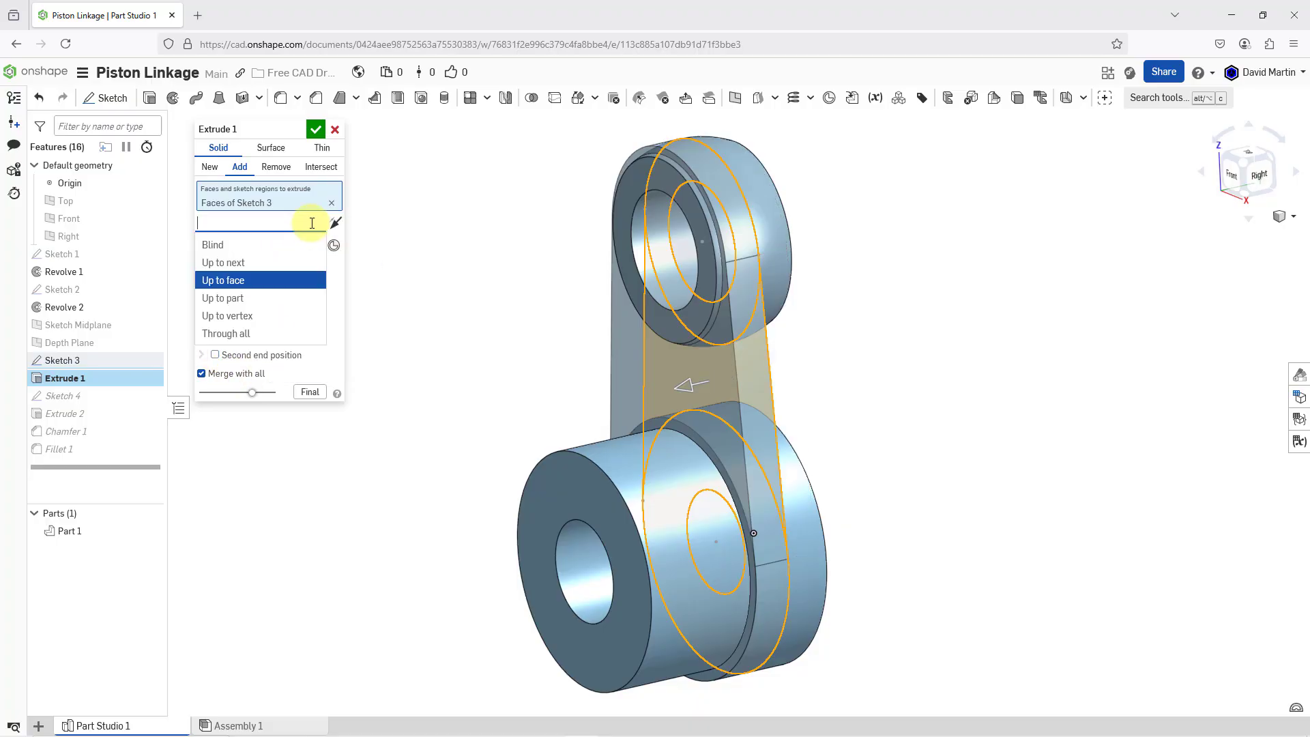
left_click(247, 246)
Set the depth of Extrude 1 to 13/16 in and reverse its direction
left_click(274, 243)
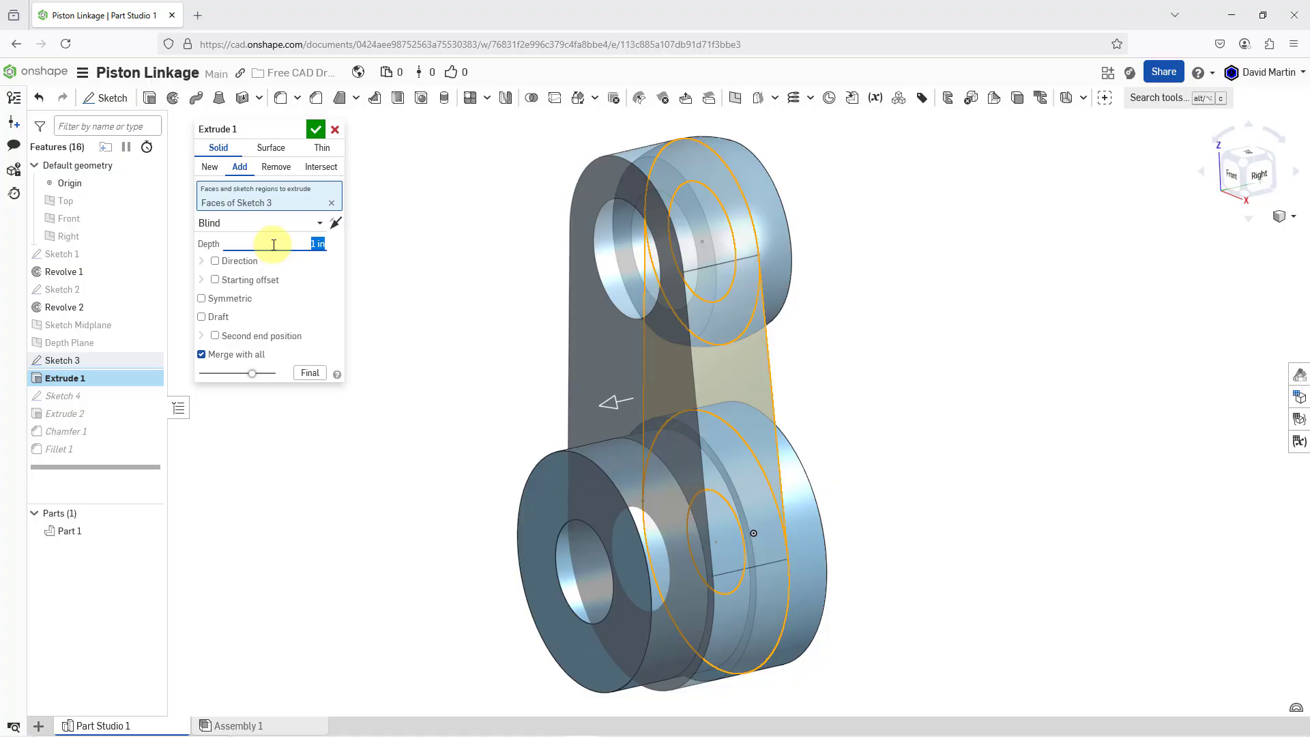
type("13/16")
key("Return")
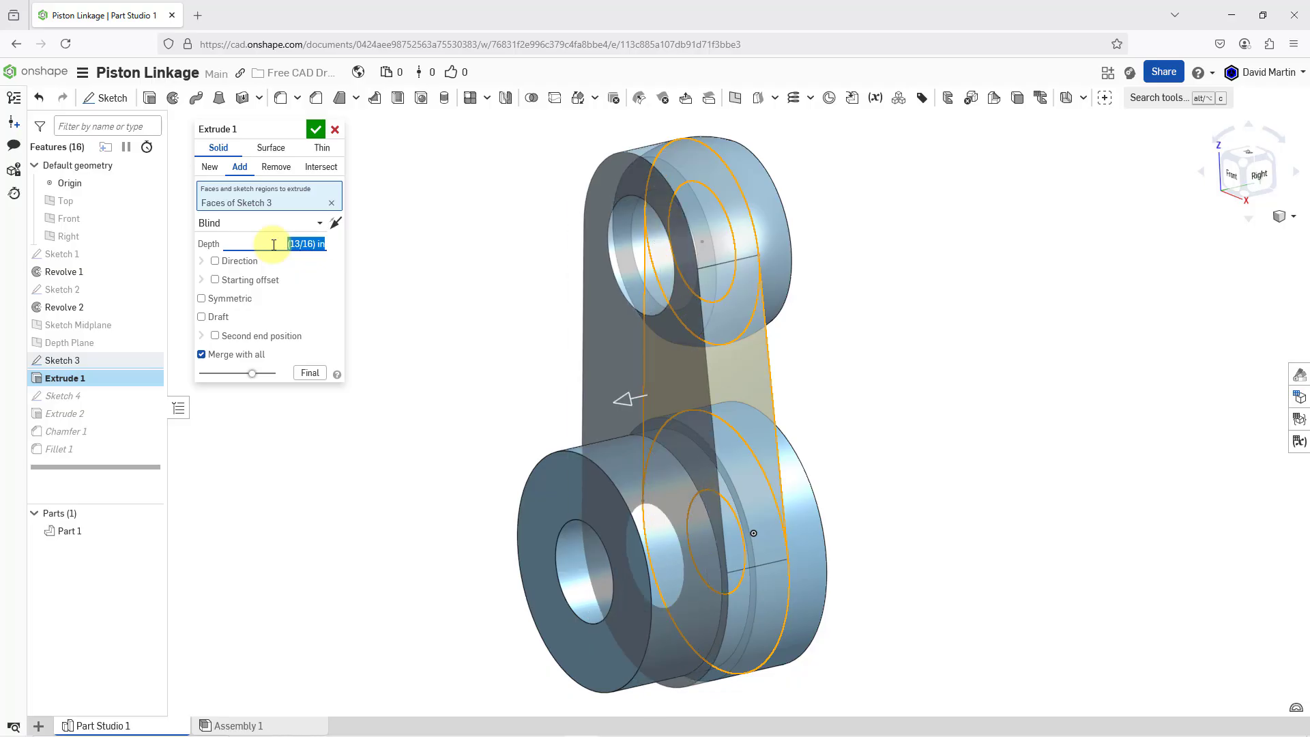
left_click(625, 399)
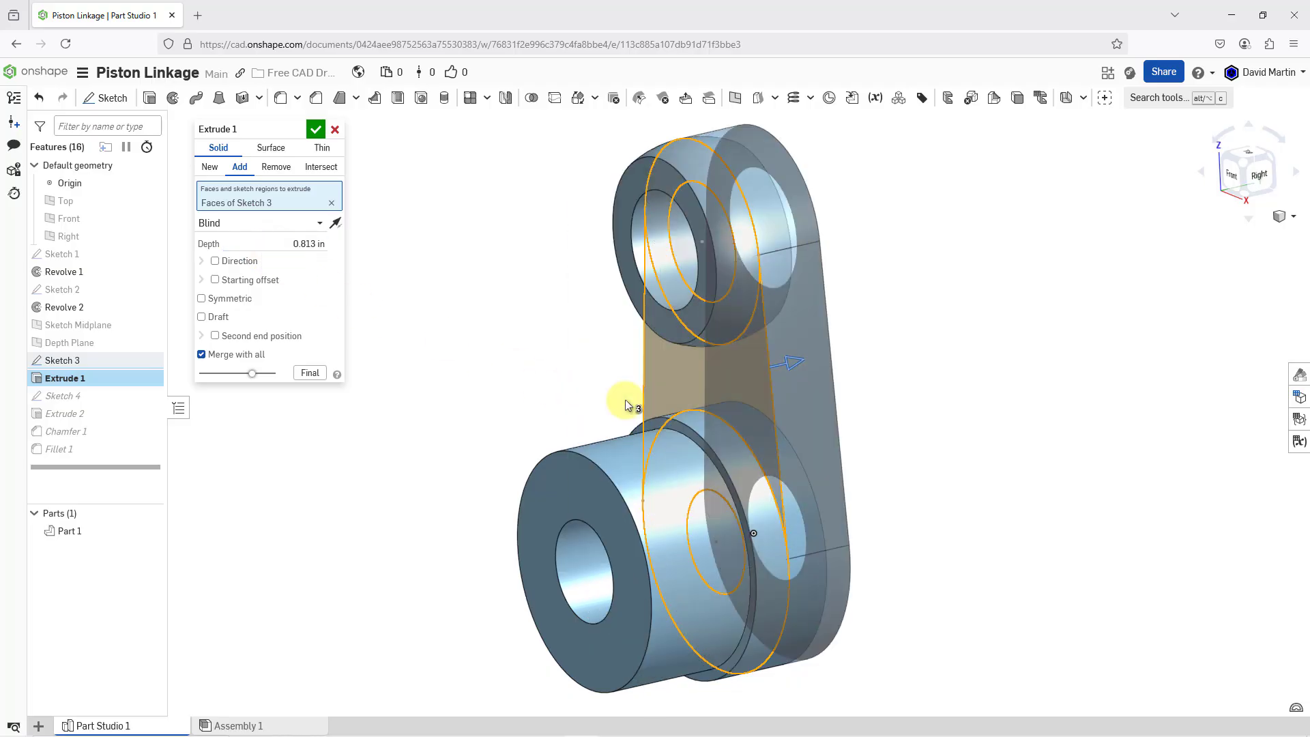
left_click(315, 129)
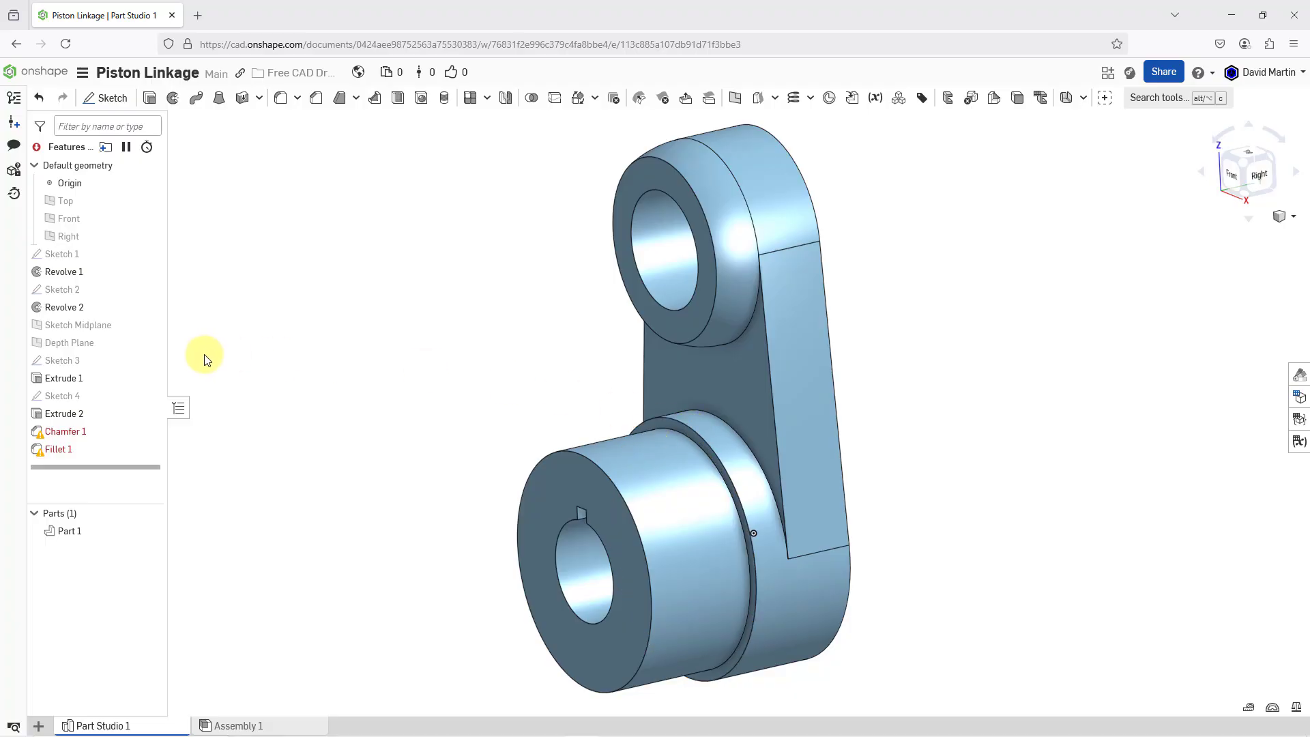
Edit Sketch 3 to replace its Sketch Midplane with the hub's front shoulder face of Revolve 1 as the sketch plane
left_click(75, 360)
right_click(77, 361)
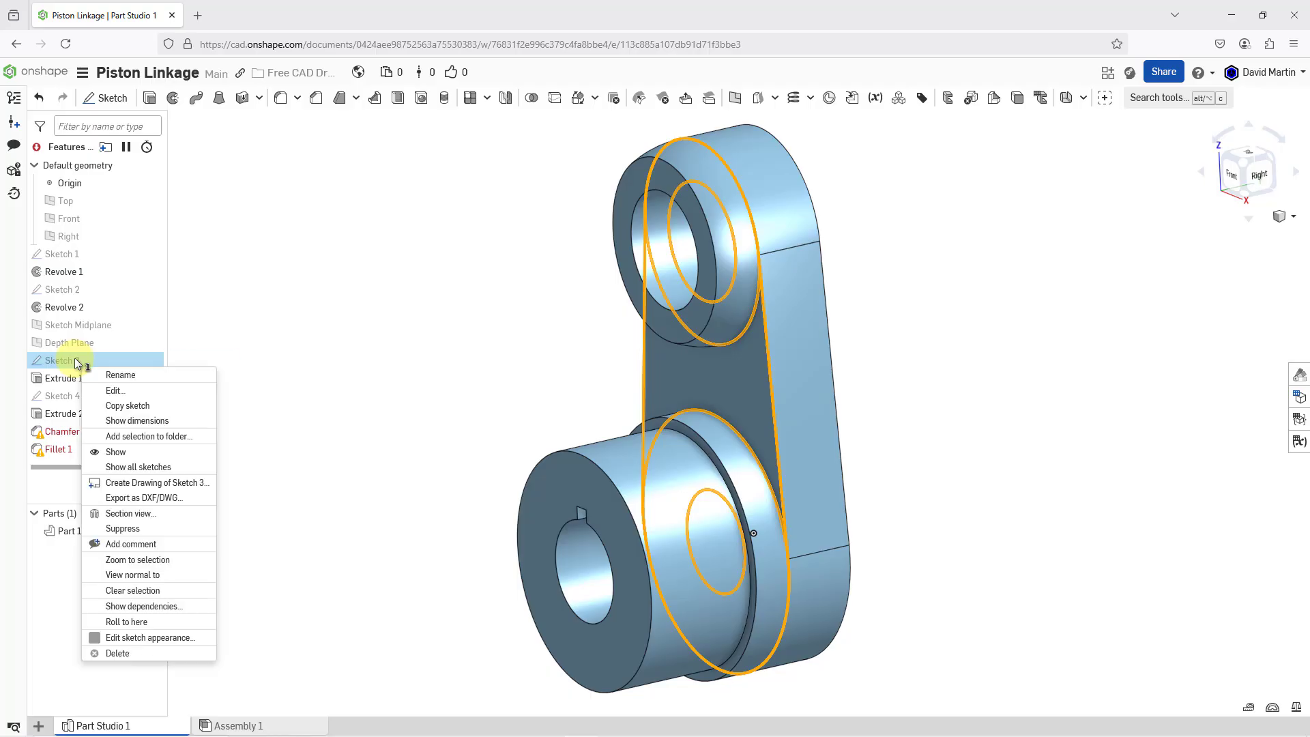
left_click(108, 390)
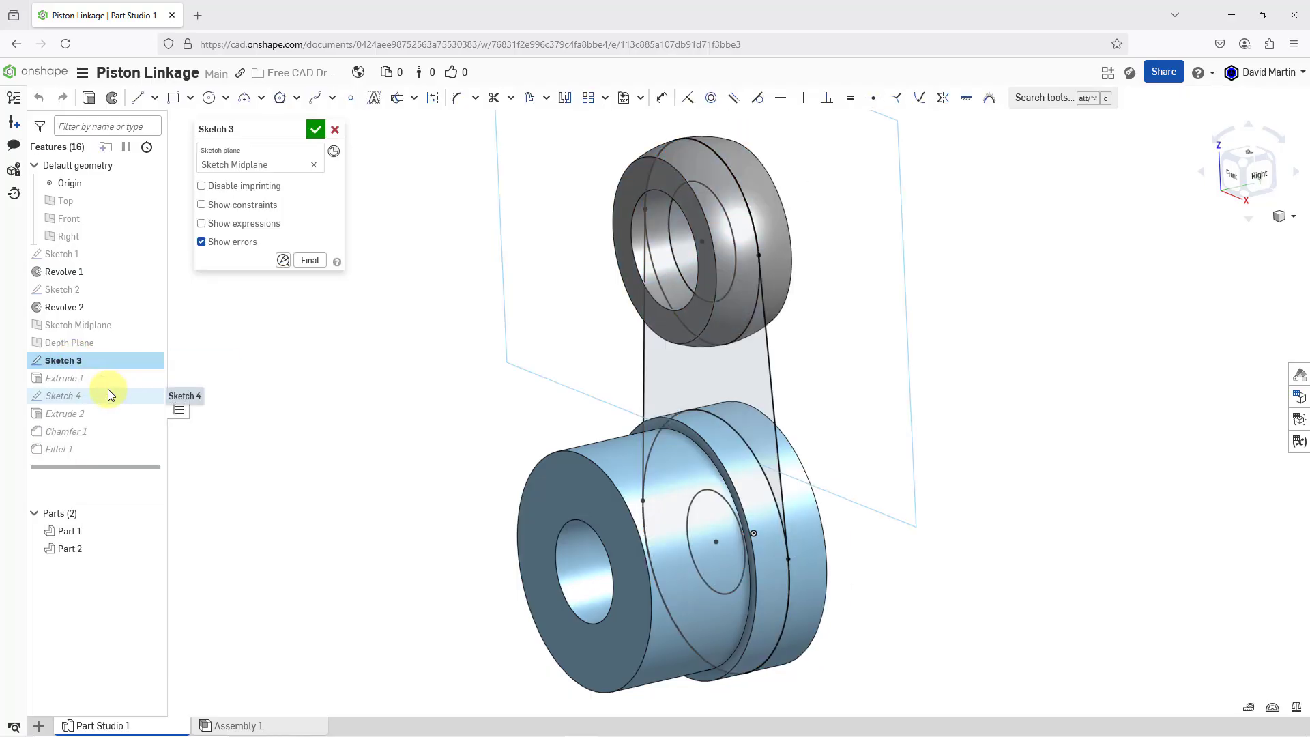
left_click(272, 167)
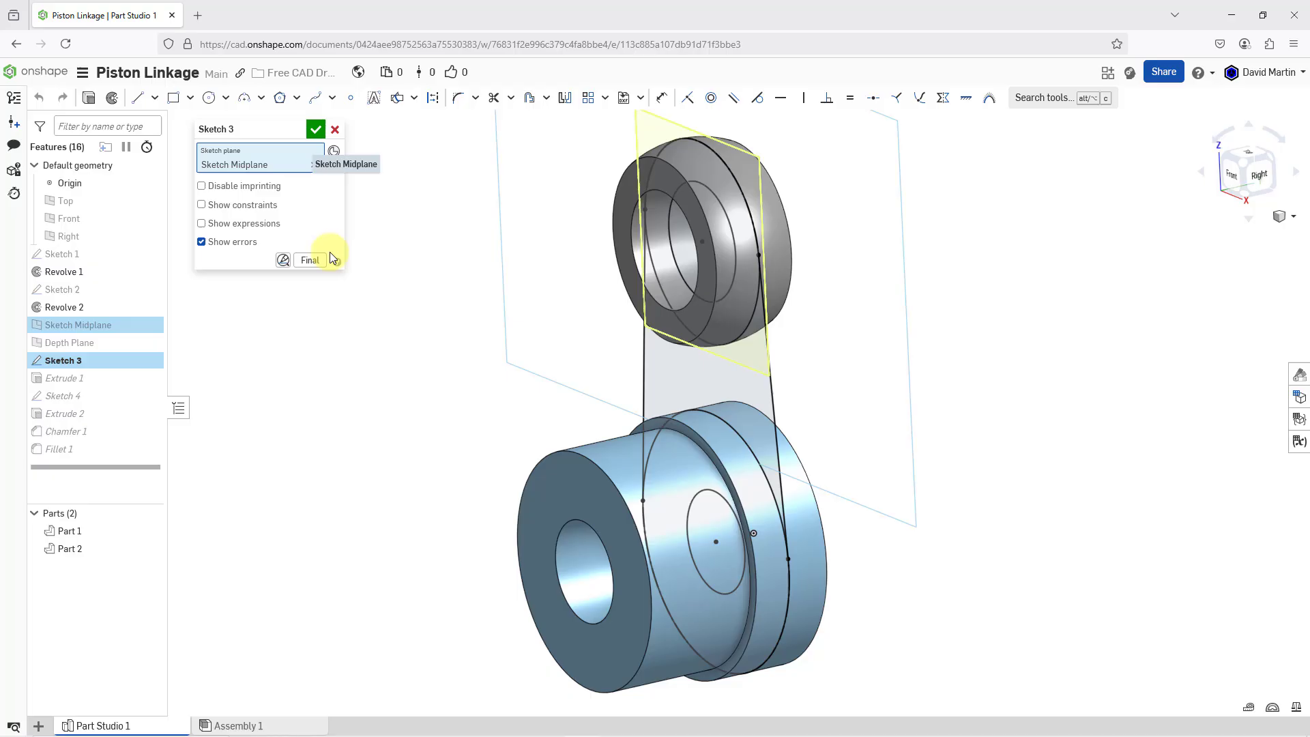
left_click(669, 421)
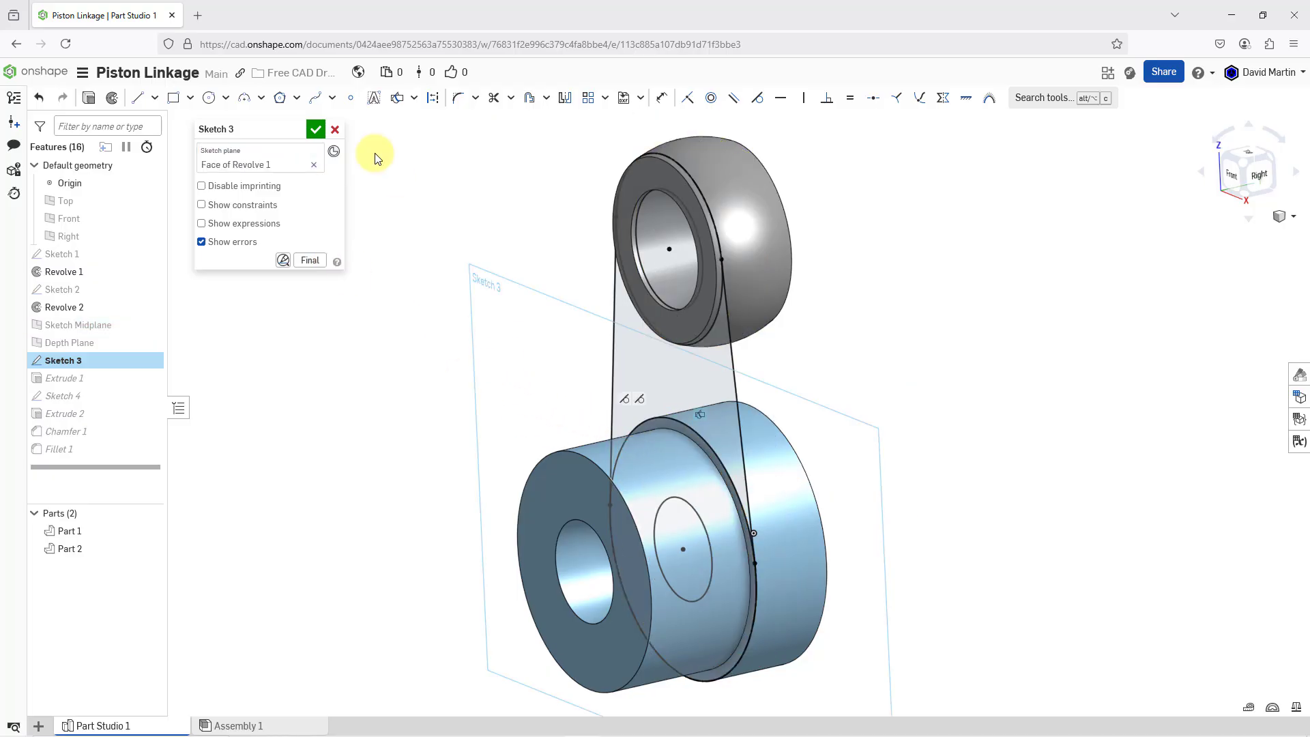
left_click(314, 129)
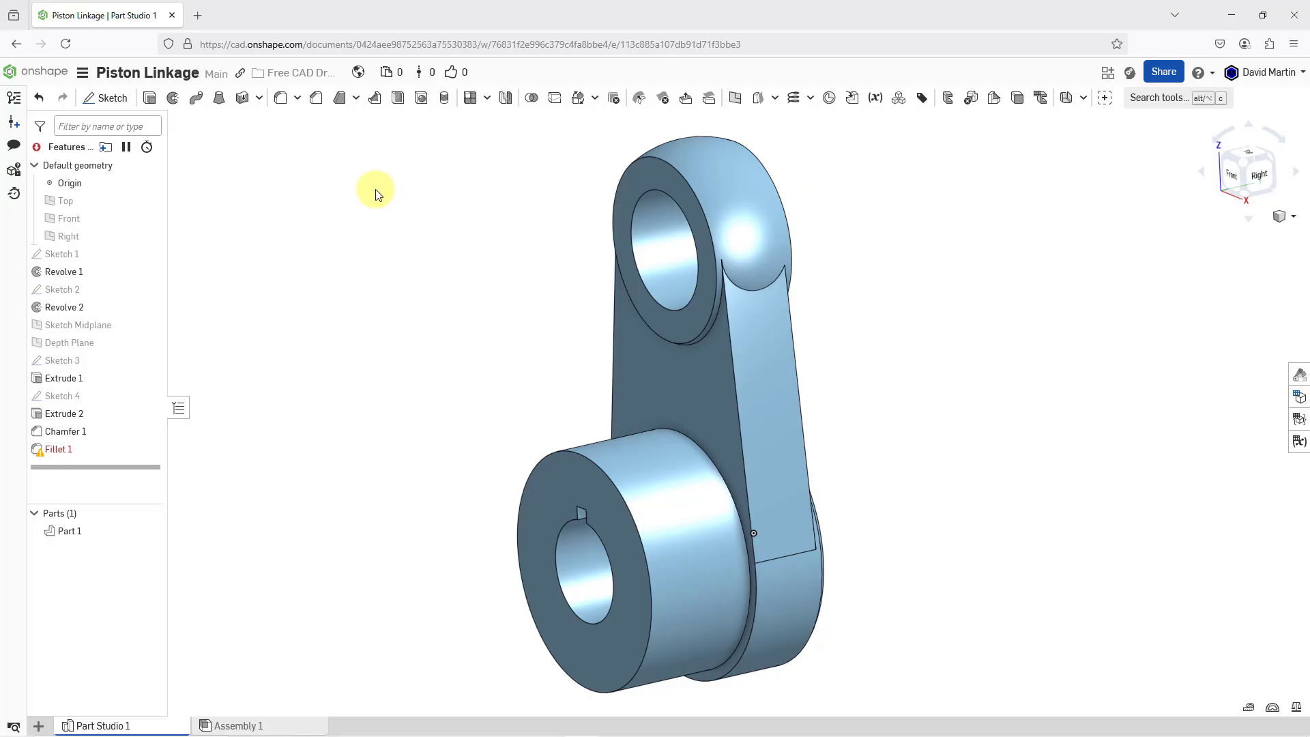
Undo the Sketch 3 plane change and the Extrude 1 edit
right_click_drag(791, 377, 758, 382)
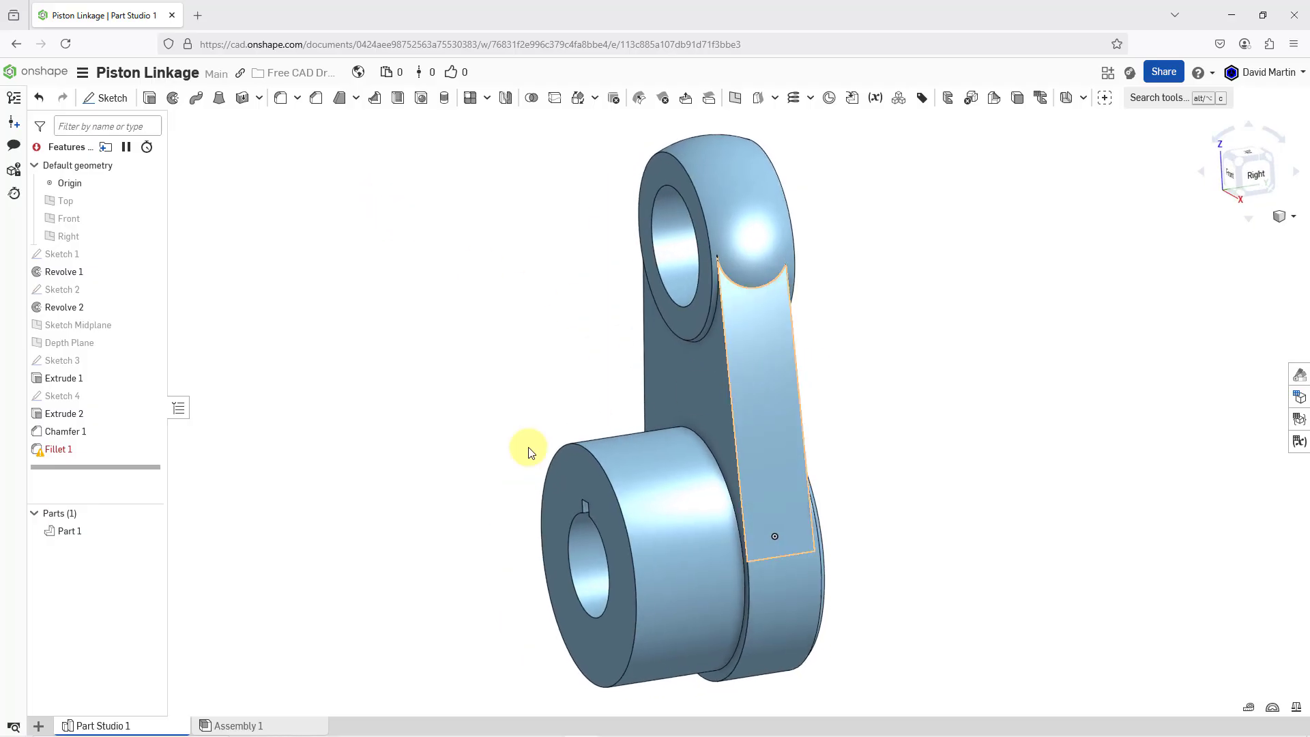
left_click(68, 448)
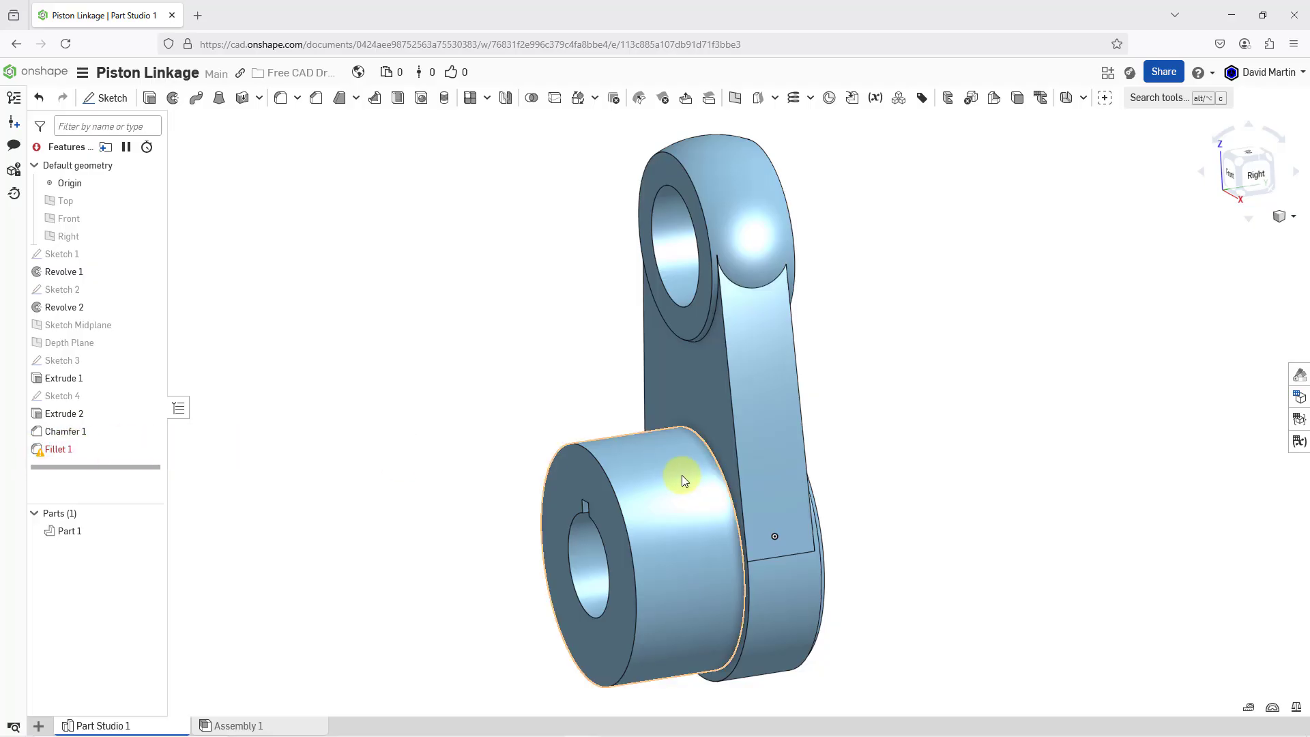
mouse_move(680, 476)
right_mouse_down()
mouse_move(635, 468)
mouse_move(701, 473)
right_mouse_up()
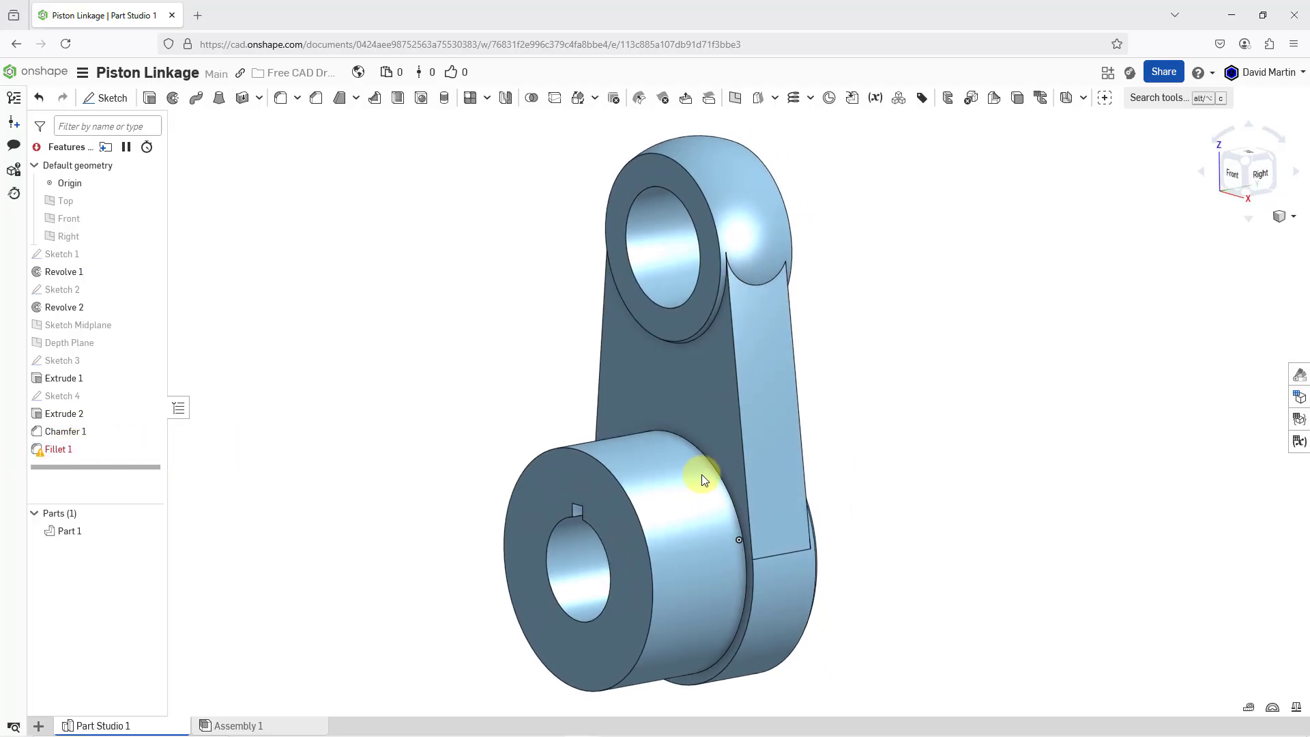
scroll(777, 307, "up", 2)
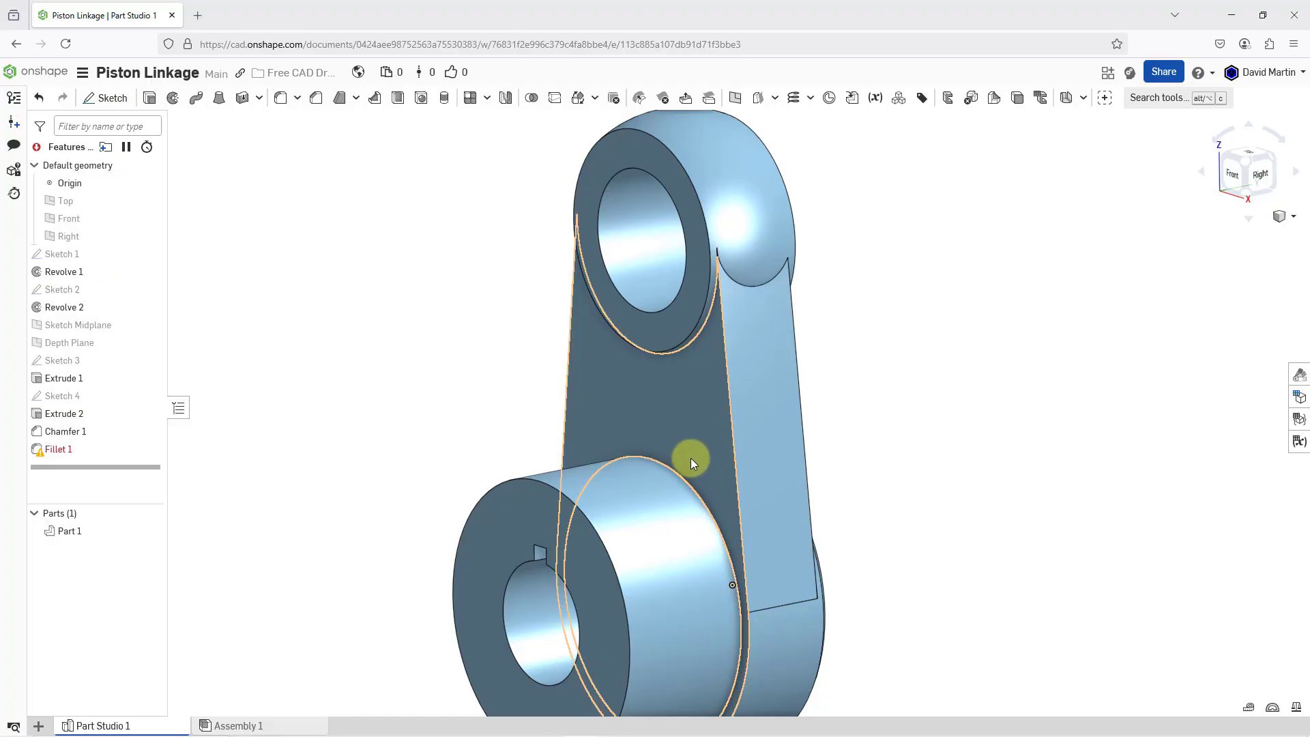
left_click(39, 99)
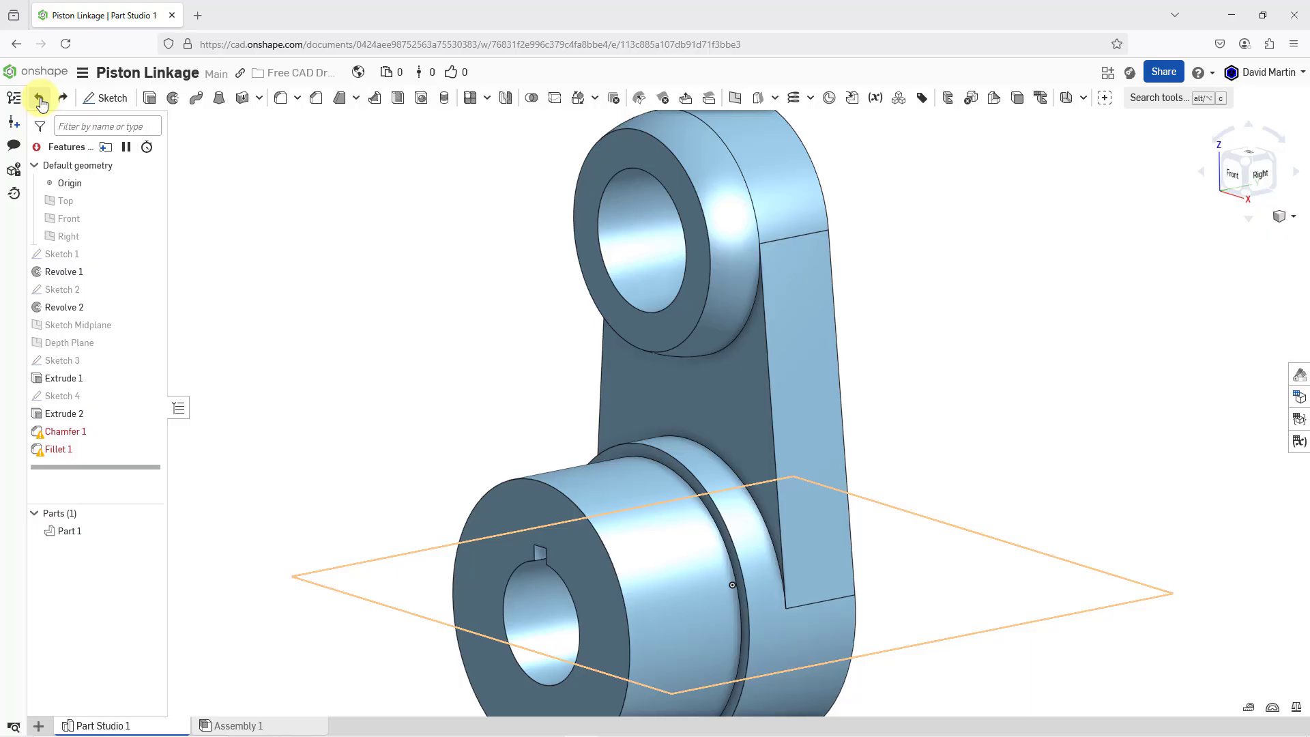
left_click(41, 101)
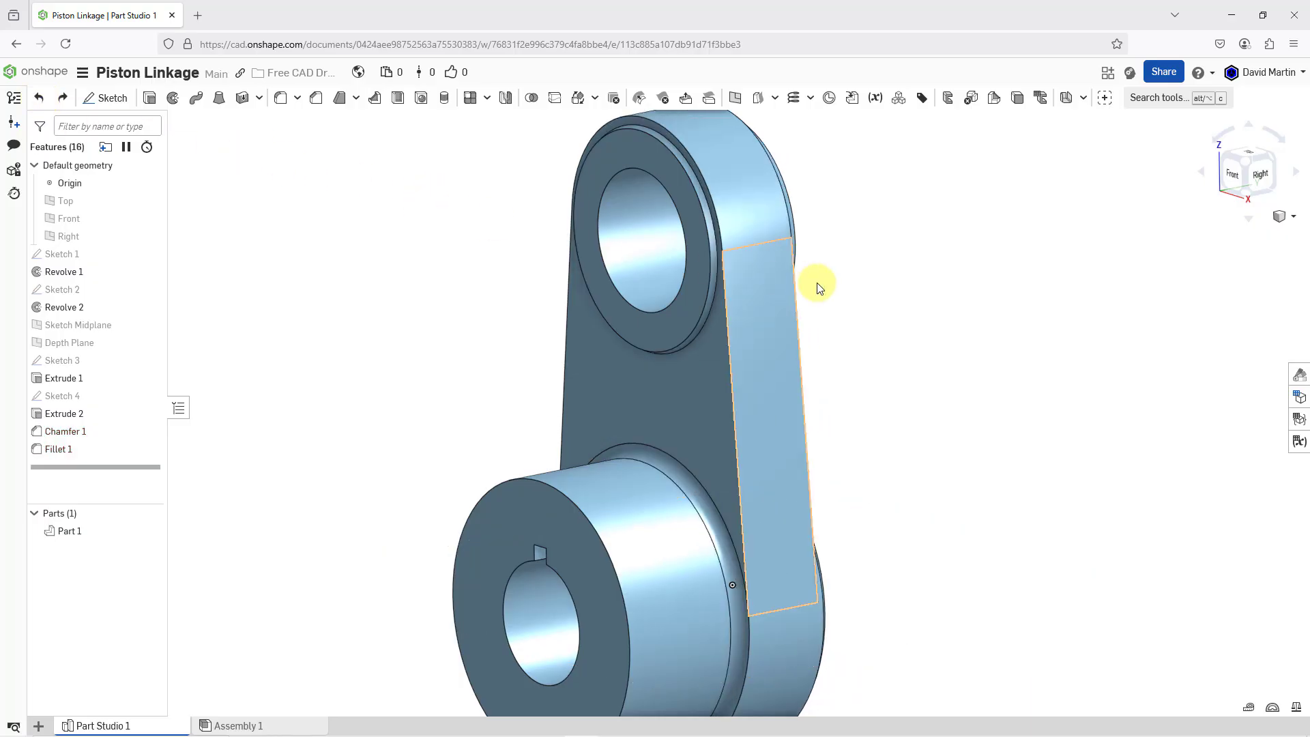
Review the end-face settings of Extrude 1, accept them unchanged, and view the whole part
left_click(90, 380)
right_click(90, 377)
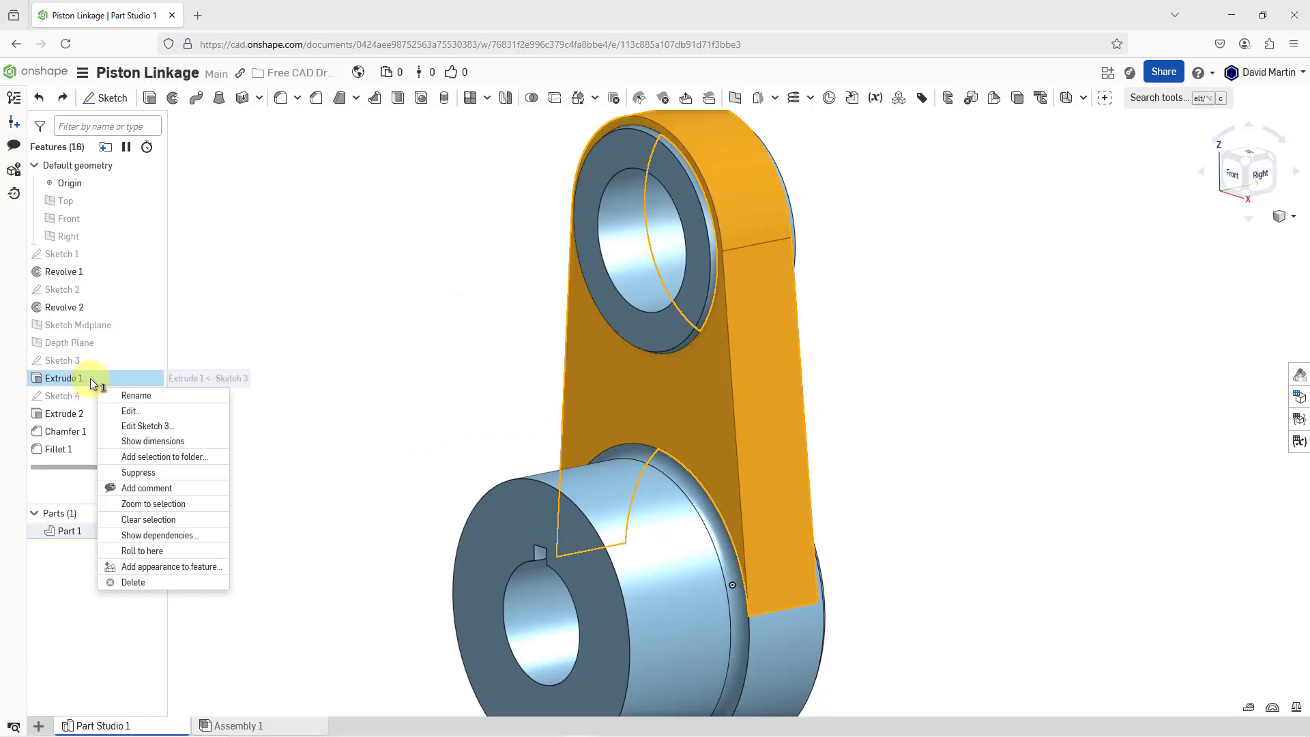
left_click(143, 412)
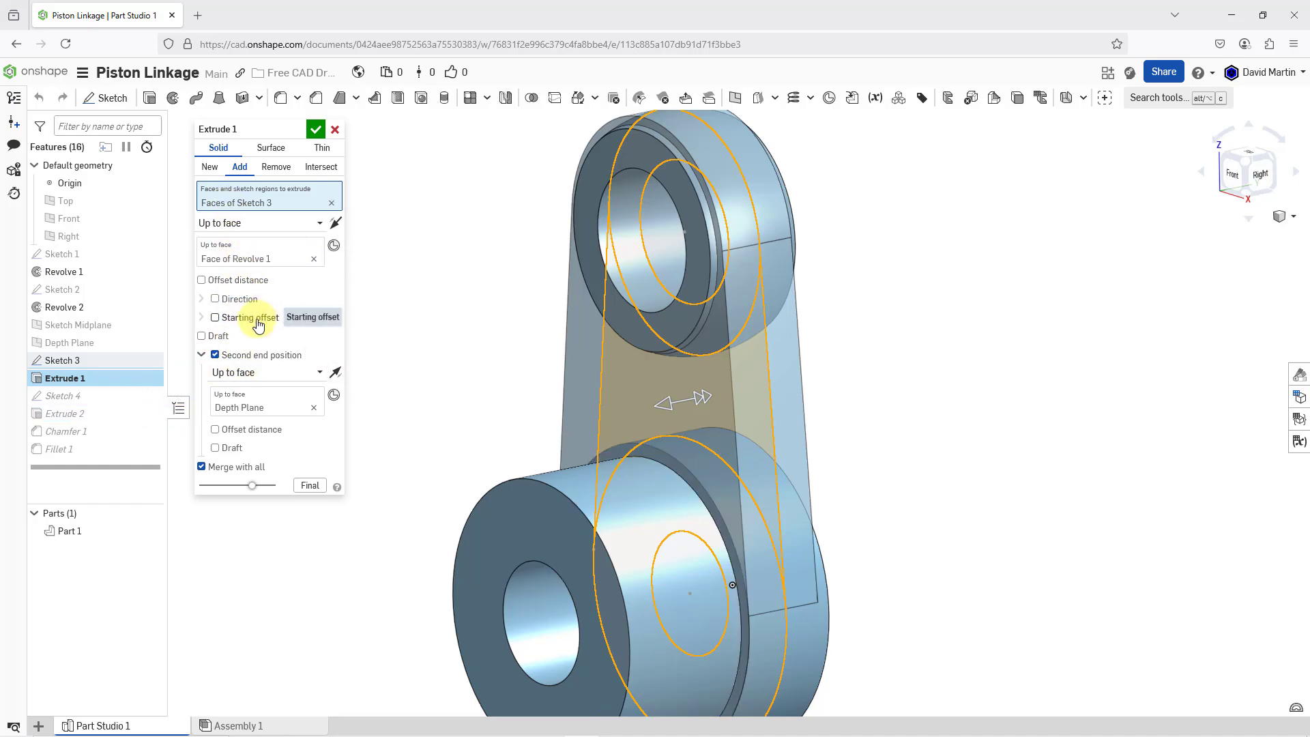
left_click(316, 129)
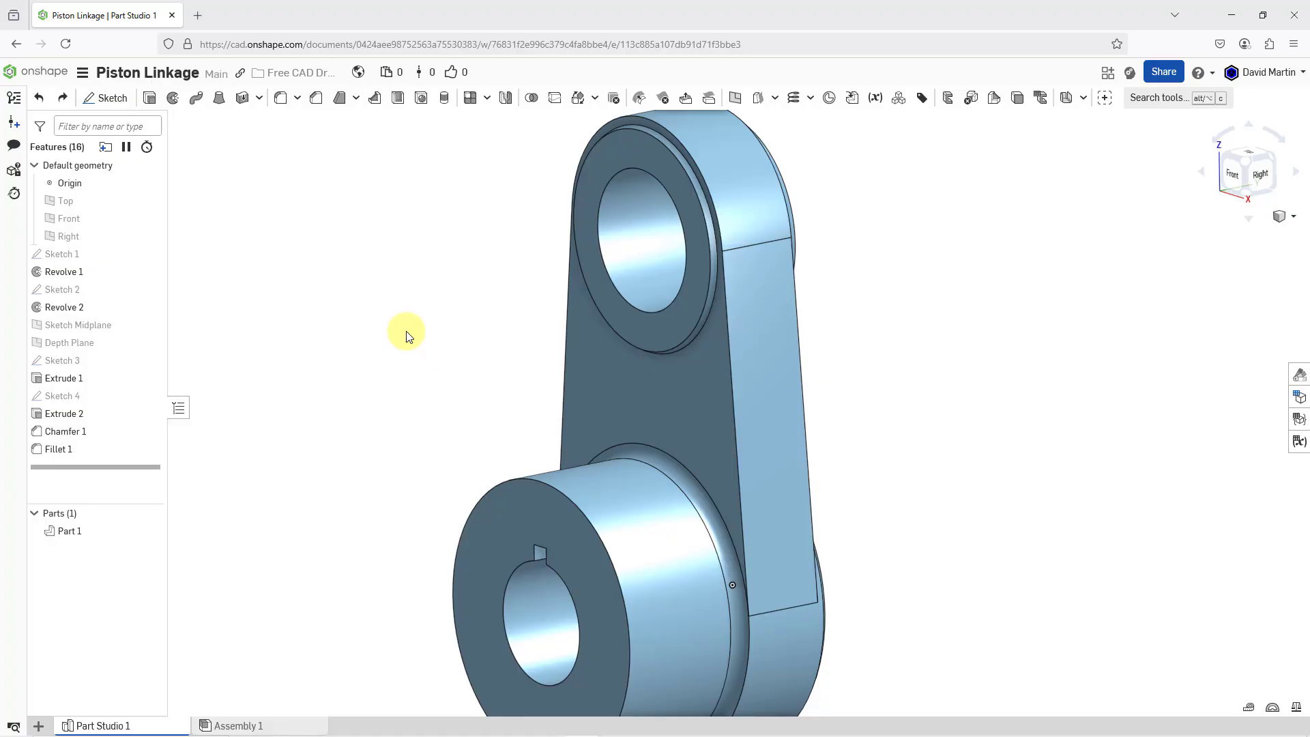
scroll(761, 412, "down", 3)
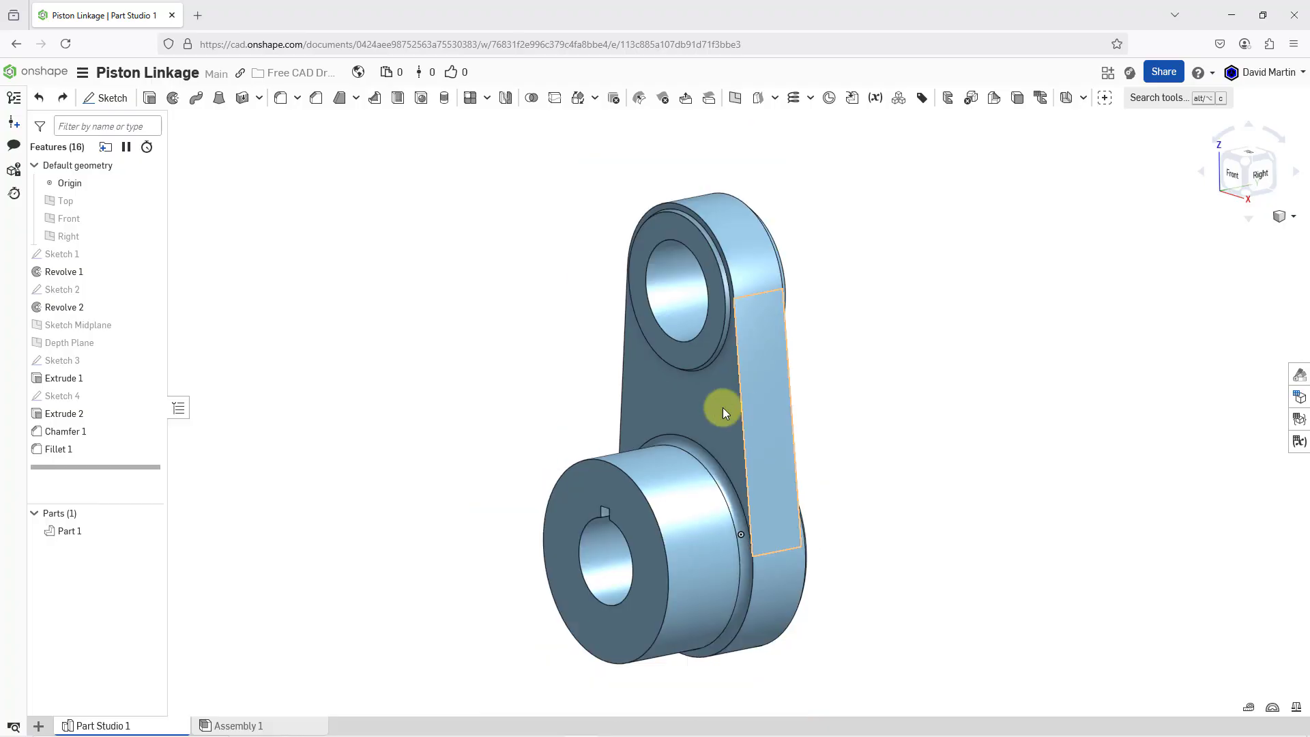